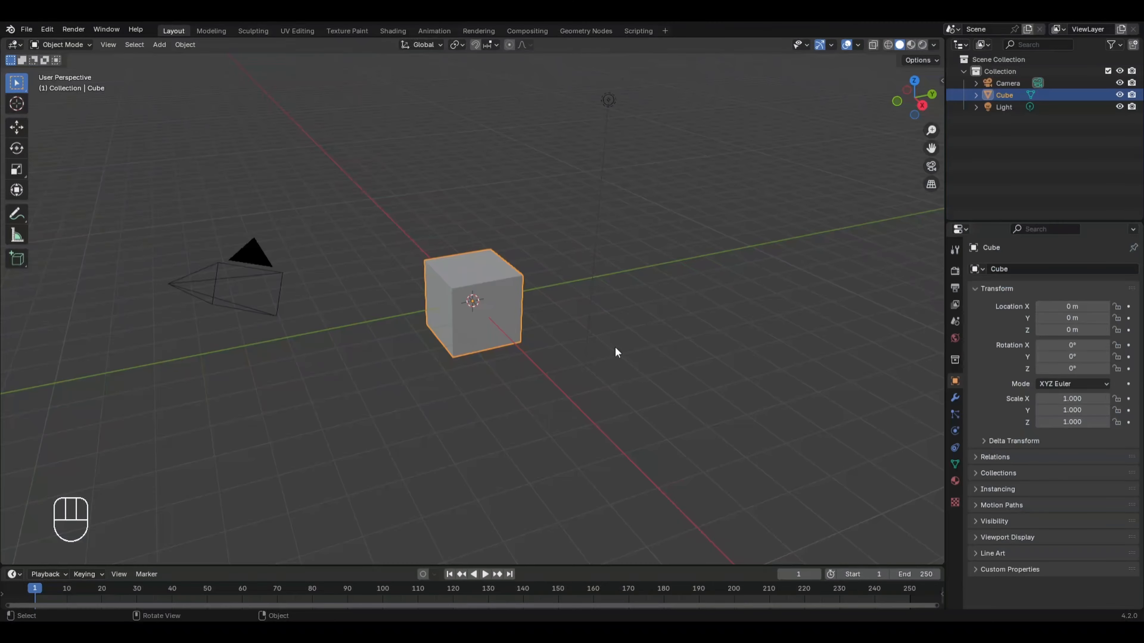
Create a new geometry node tree on the cube and add a Simulation Zone above the existing nodes.
{"action": "left_click", "coordinate": [587, 31]}
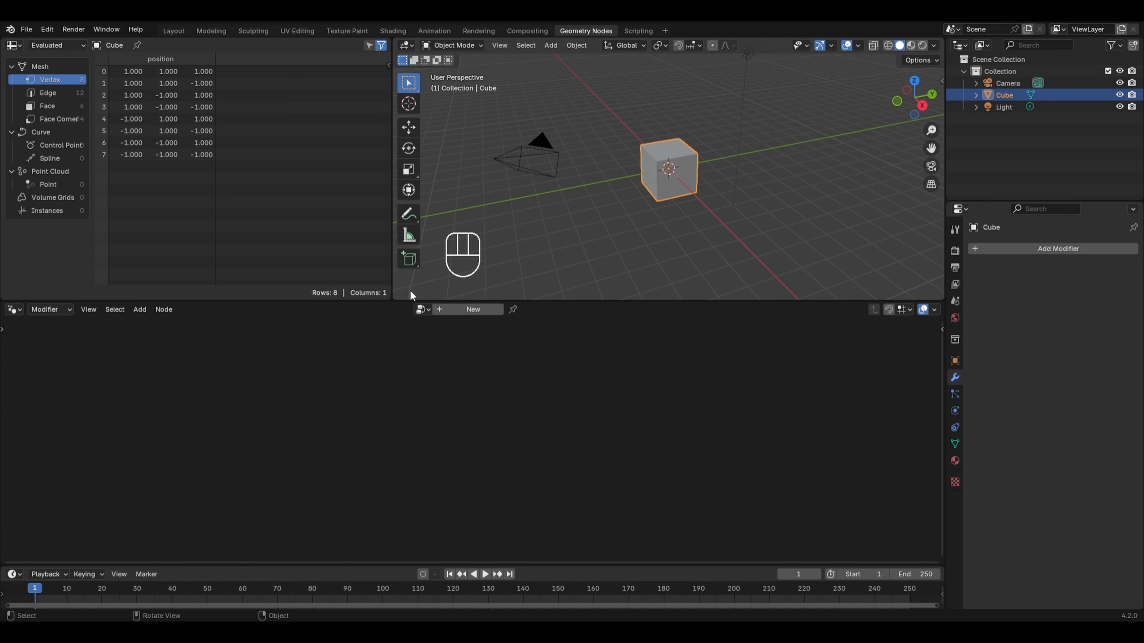
{"action": "left_click", "coordinate": [475, 307]}
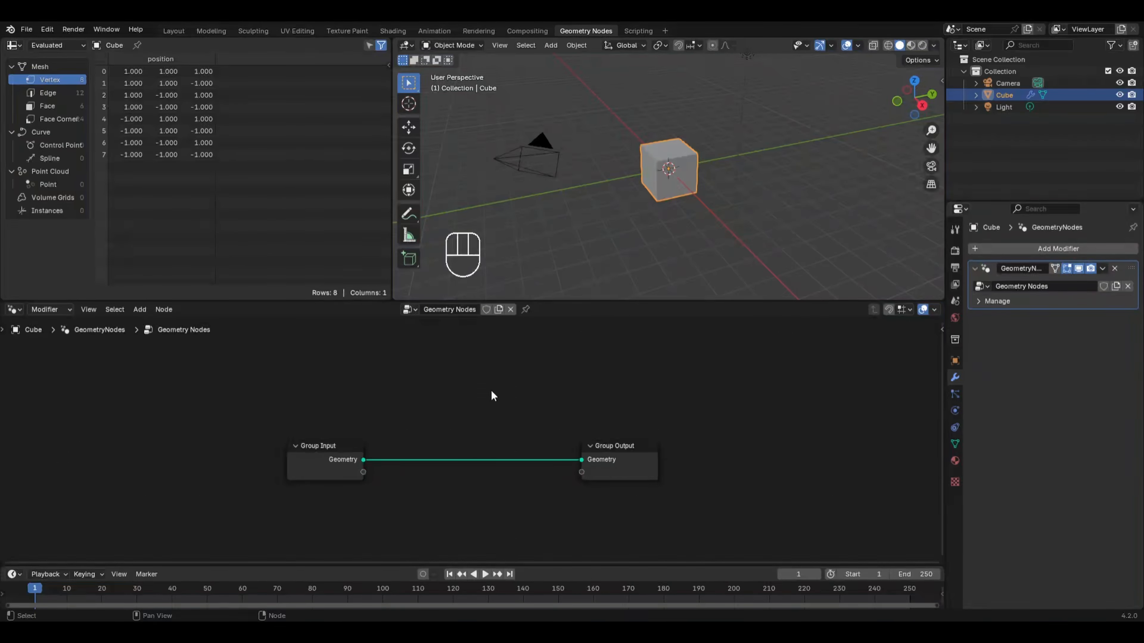
{"action": "key", "text": "shift+a"}
{"action": "mouse_move", "coordinate": [435, 512]}
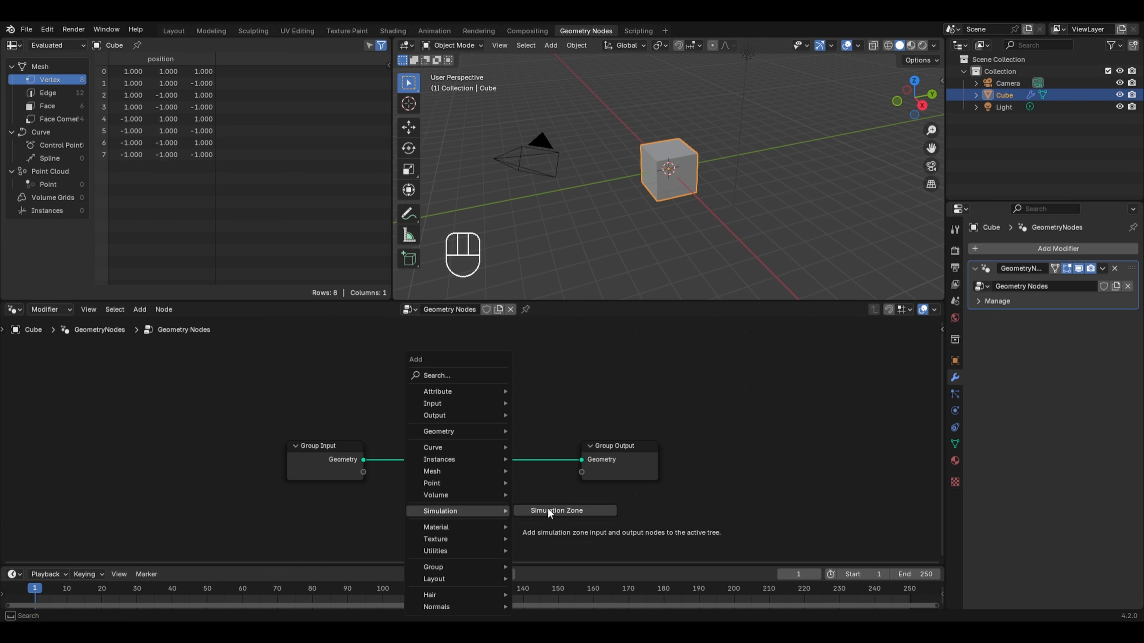
{"action": "left_click", "coordinate": [585, 511]}
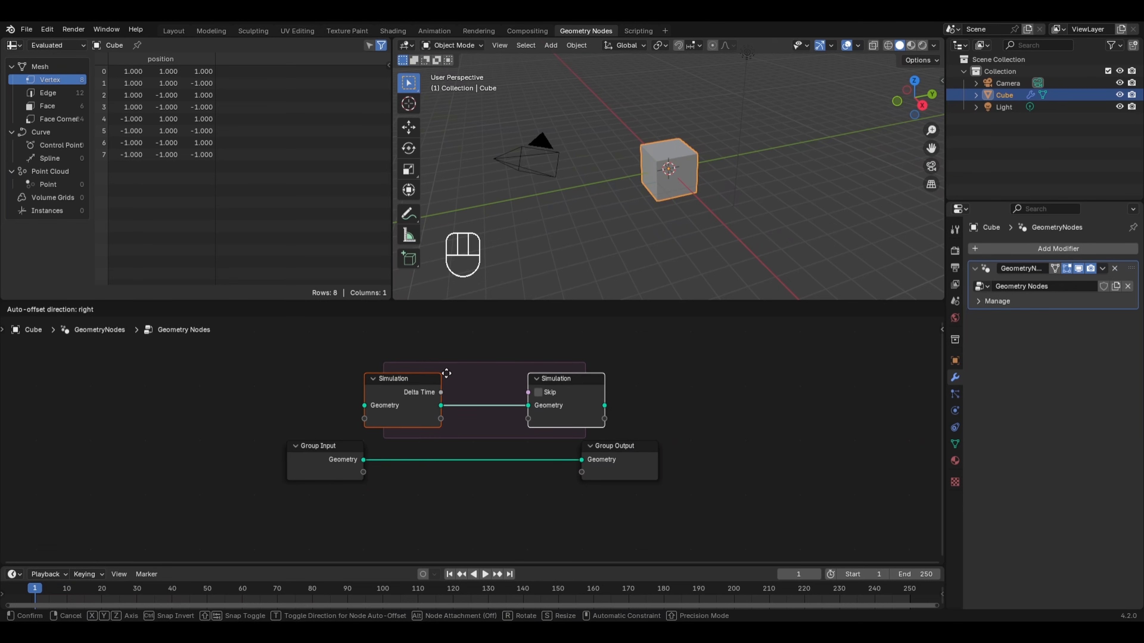
{"action": "left_click", "coordinate": [446, 373]}
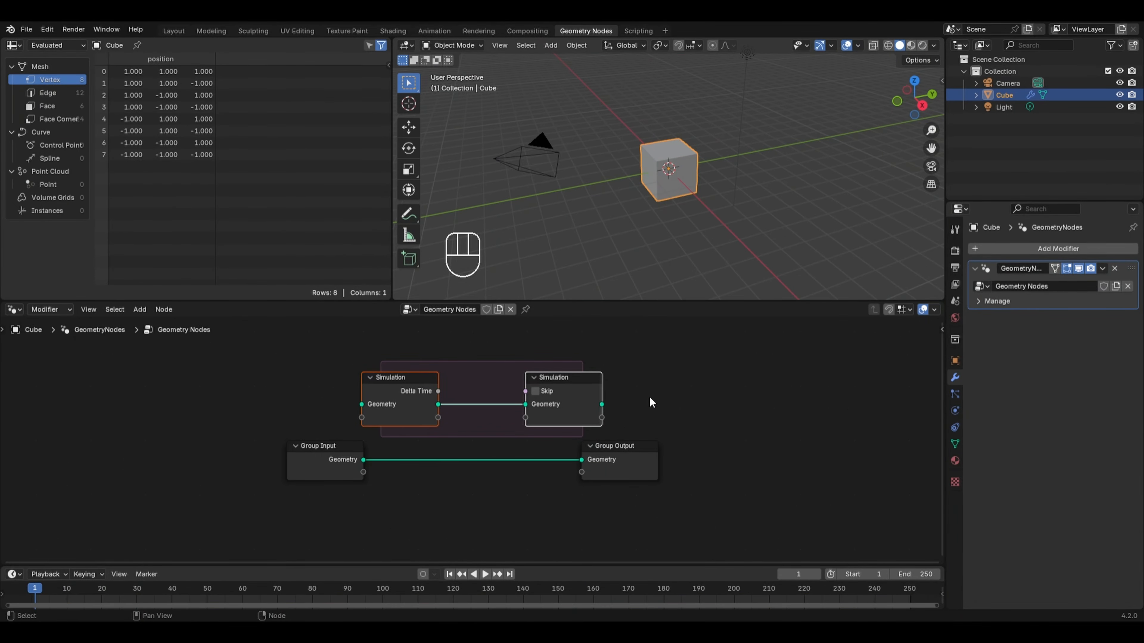
Spread out the group nodes and route the geometry from Group Input through the simulation zone to Group Output.
{"action": "left_click_drag", "start_coordinate": [324, 475], "coordinate": [350, 400]}
{"action": "left_click_drag", "start_coordinate": [613, 462], "coordinate": [718, 457]}
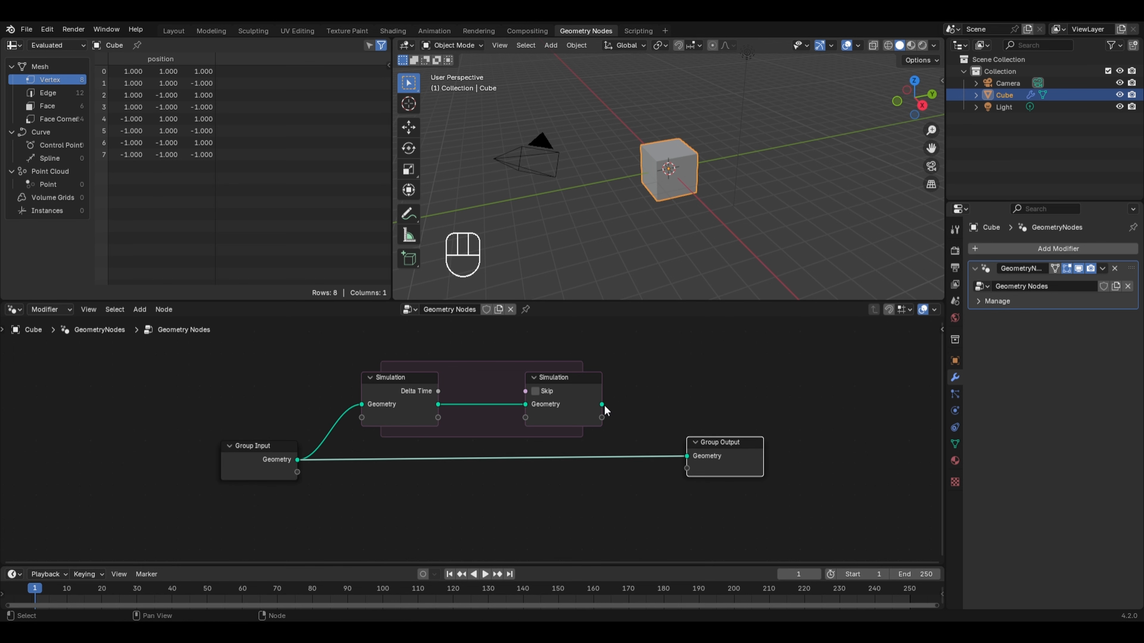
{"action": "left_click_drag", "start_coordinate": [603, 405], "coordinate": [684, 455]}
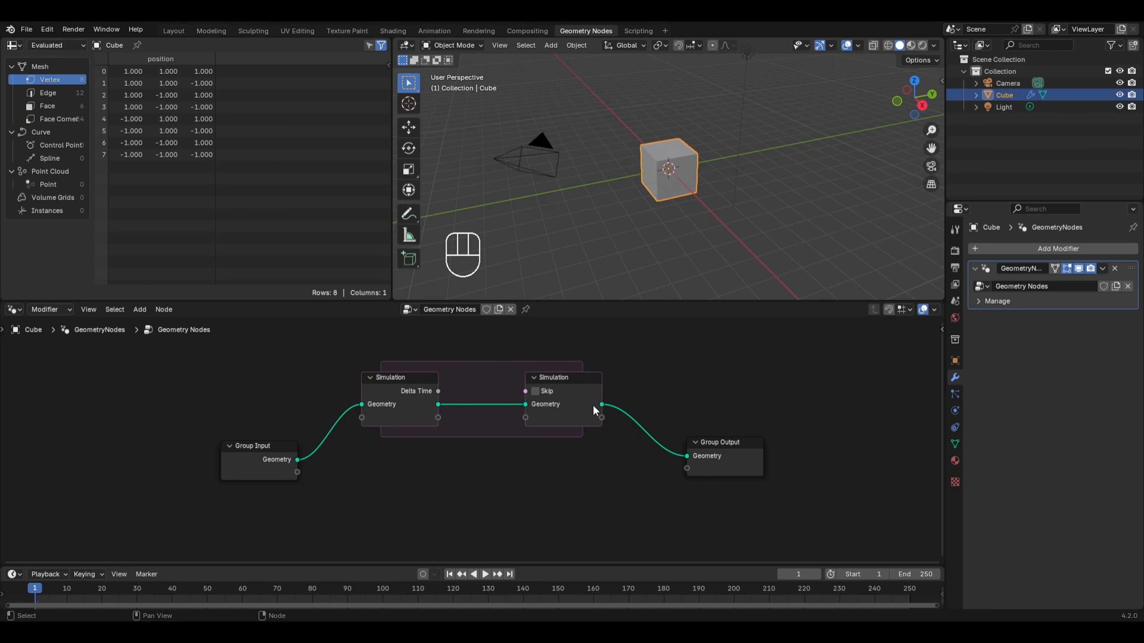
Play the animation to about frame 77, stop it, and return to frame 1.
{"action": "key", "text": "space"}
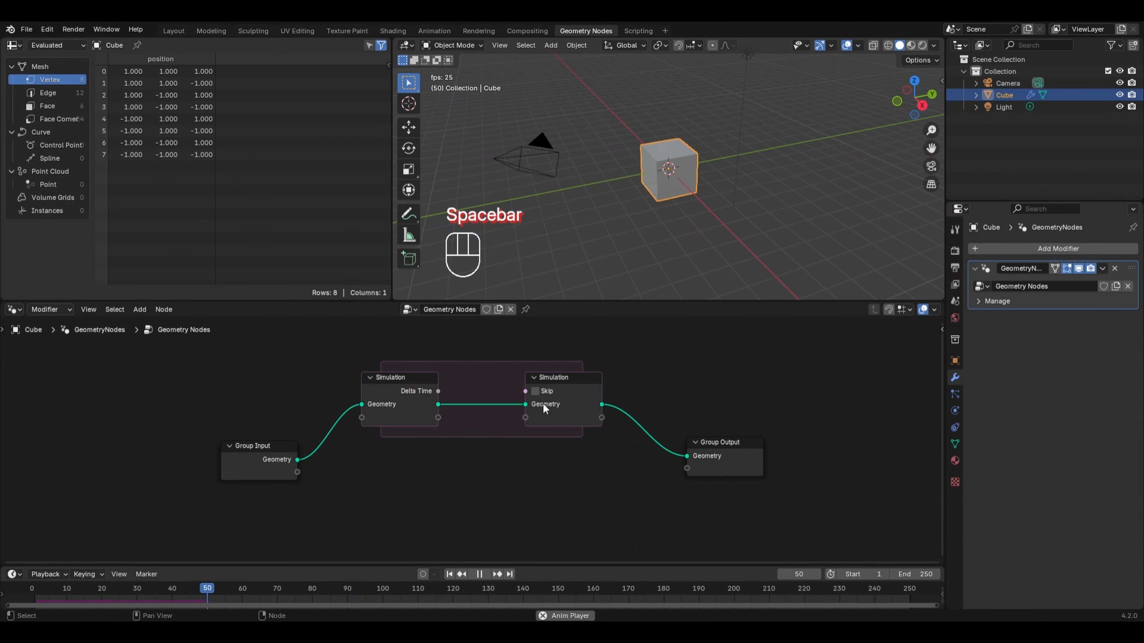
{"action": "key", "text": "space"}
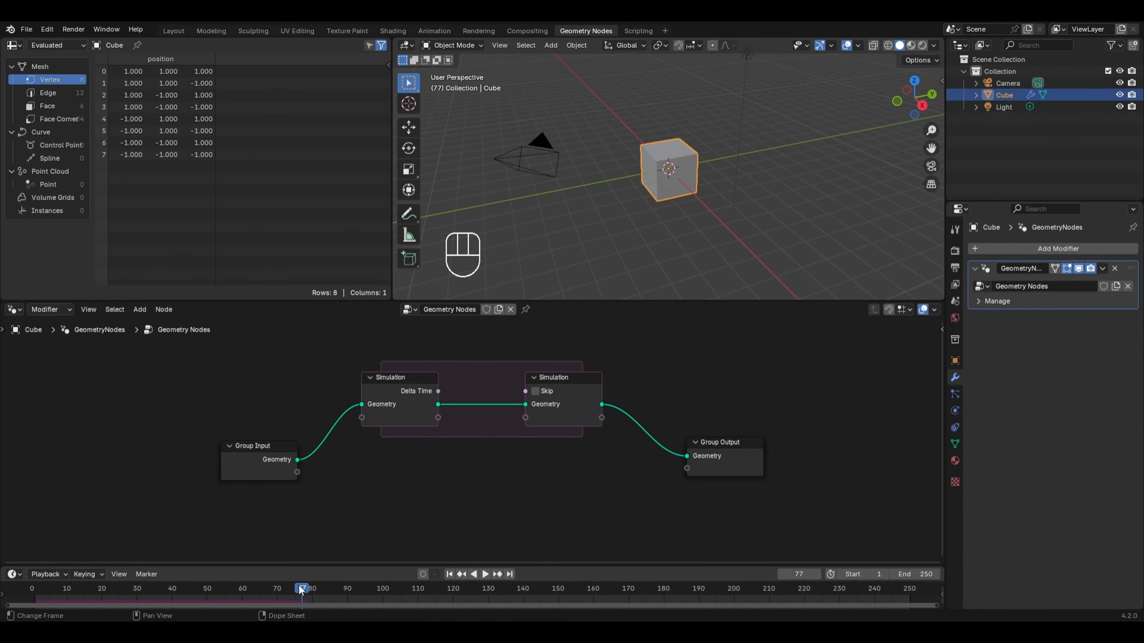
{"action": "left_click", "coordinate": [35, 599]}
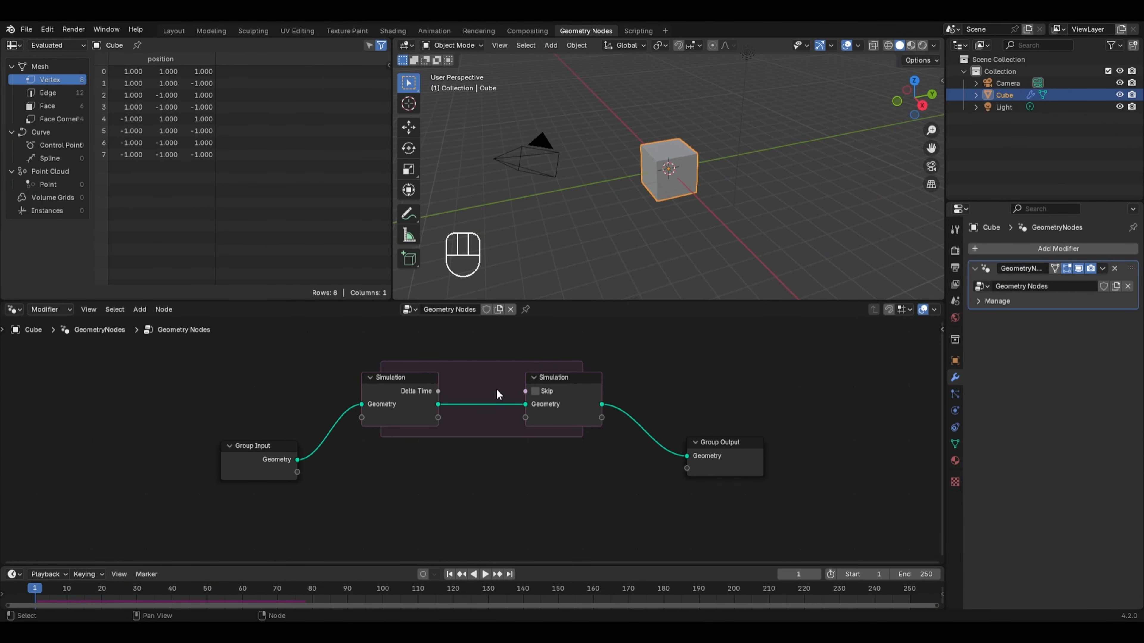
Insert a Transform Geometry node on the link between the two Simulation nodes.
{"action": "key", "text": "shift+a"}
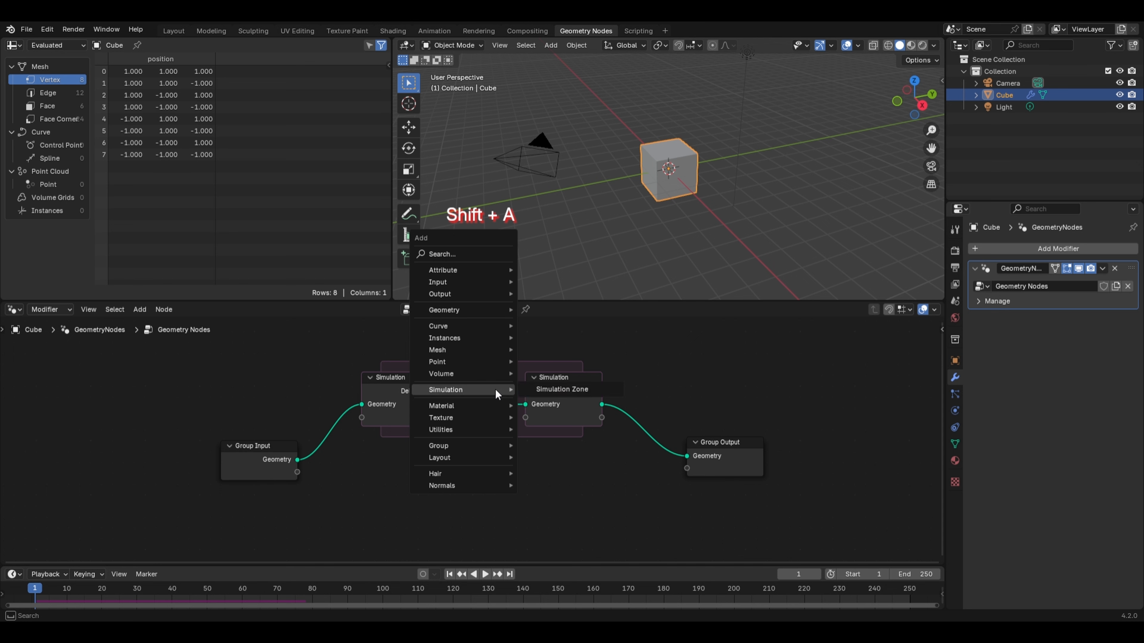
{"action": "mouse_move", "coordinate": [493, 309]}
{"action": "mouse_move", "coordinate": [557, 350]}
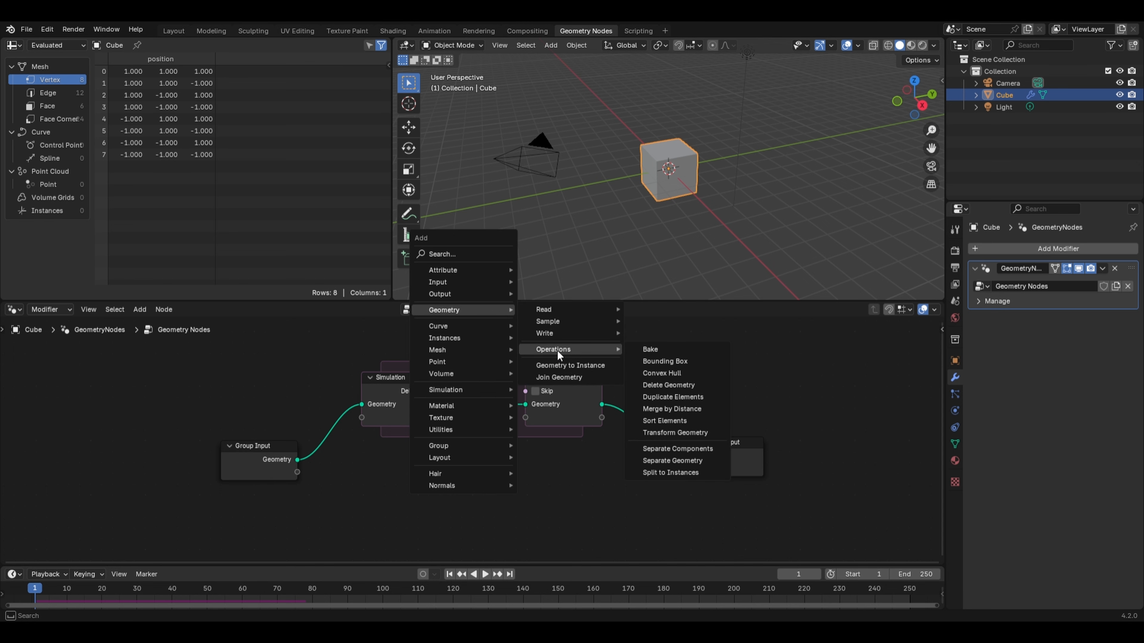
{"action": "left_click", "coordinate": [680, 431]}
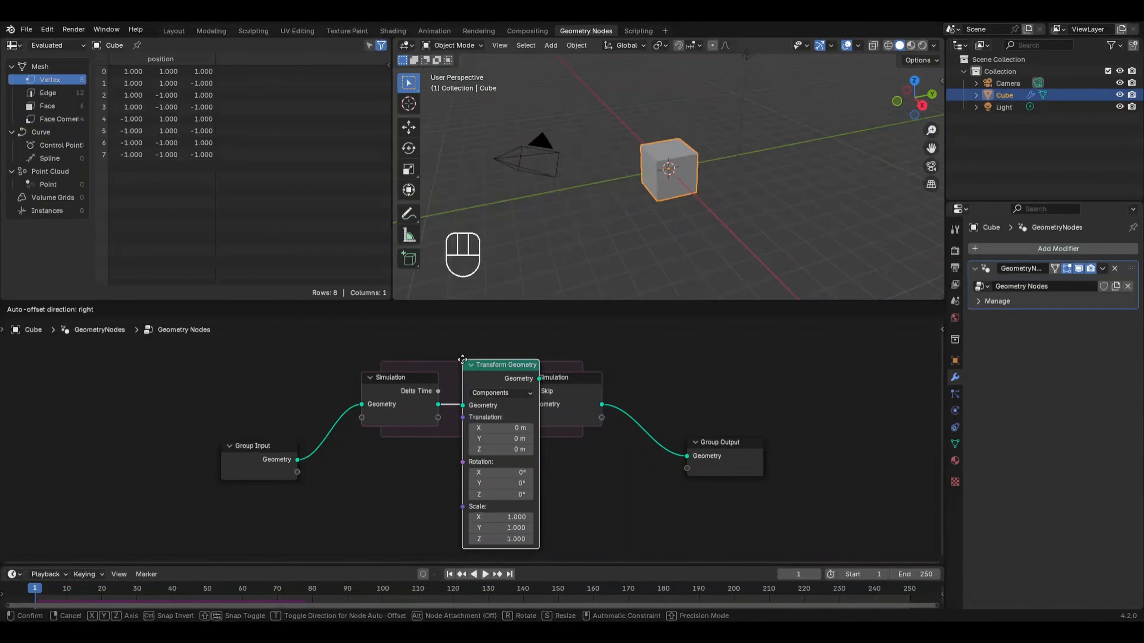
{"action": "left_click", "coordinate": [462, 365]}
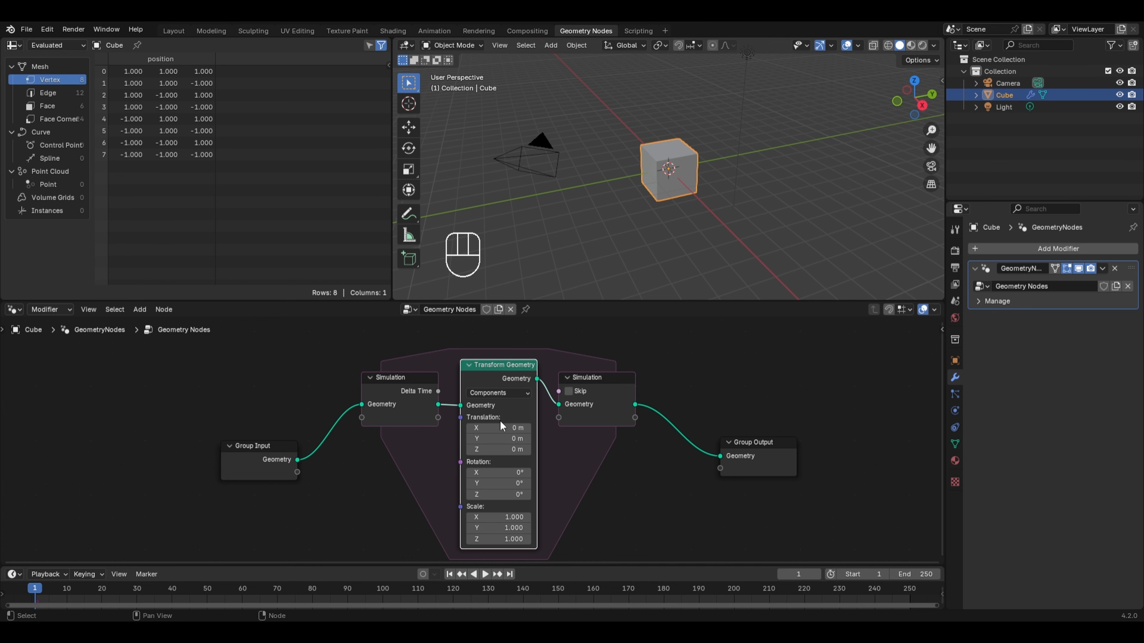
Set the Transform Geometry node's Y translation to 0.1 m.
{"action": "left_click", "coordinate": [502, 438]}
{"action": "key", "text": "BackSpace"}
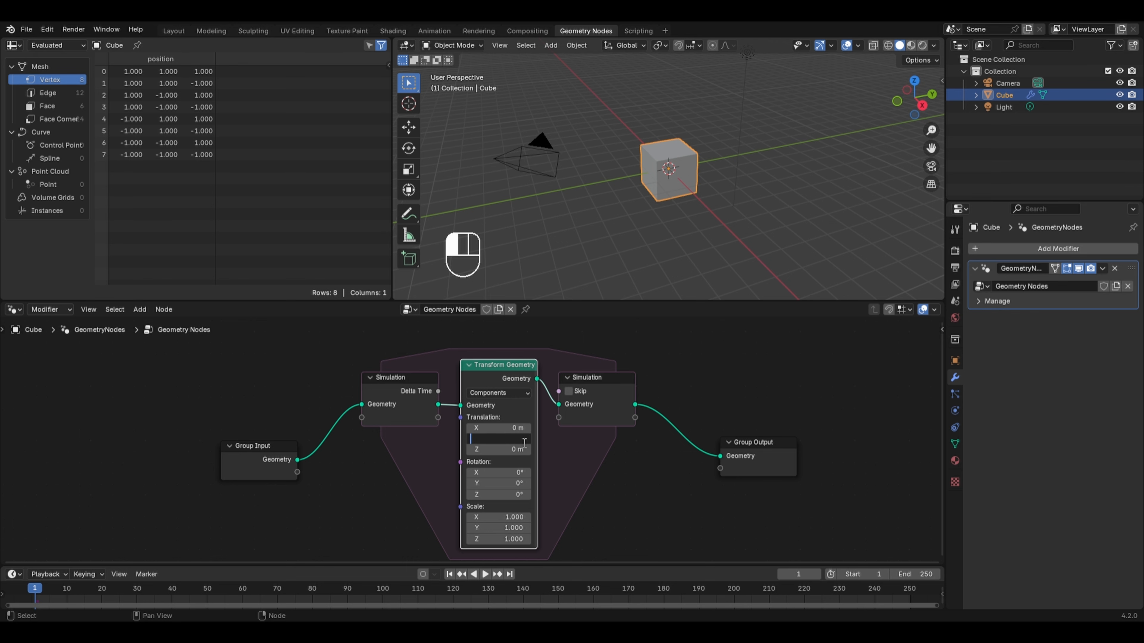
{"action": "type", "text": "0.1"}
{"action": "key", "text": "Return"}
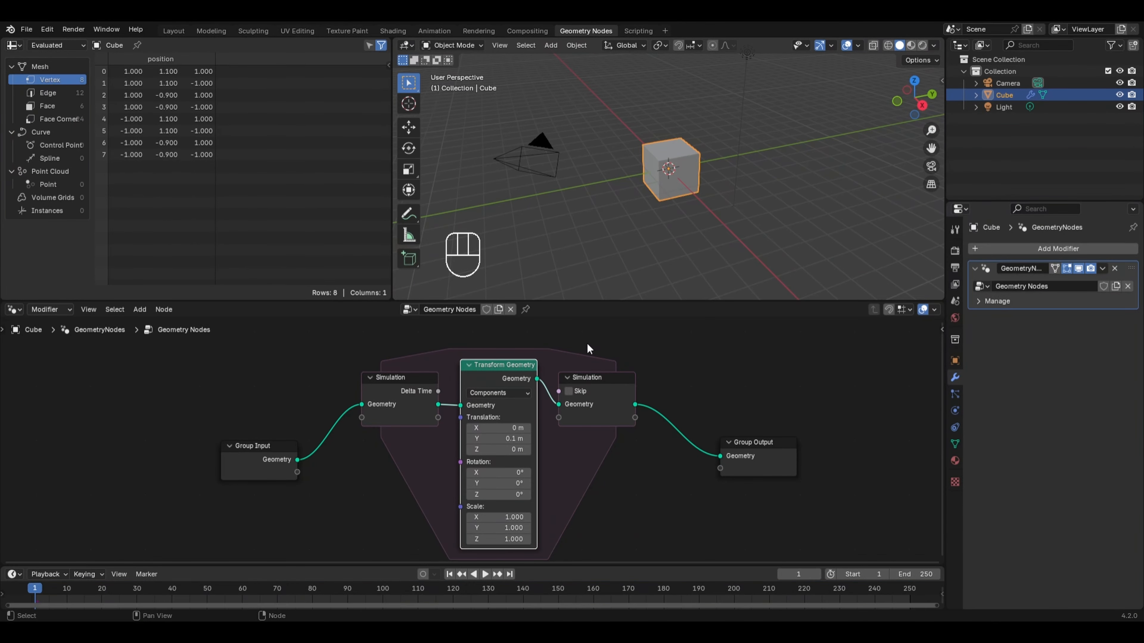
Play the simulation to about frame 85, advance it by one frame, and return to frame 1.
{"action": "key", "text": "space"}
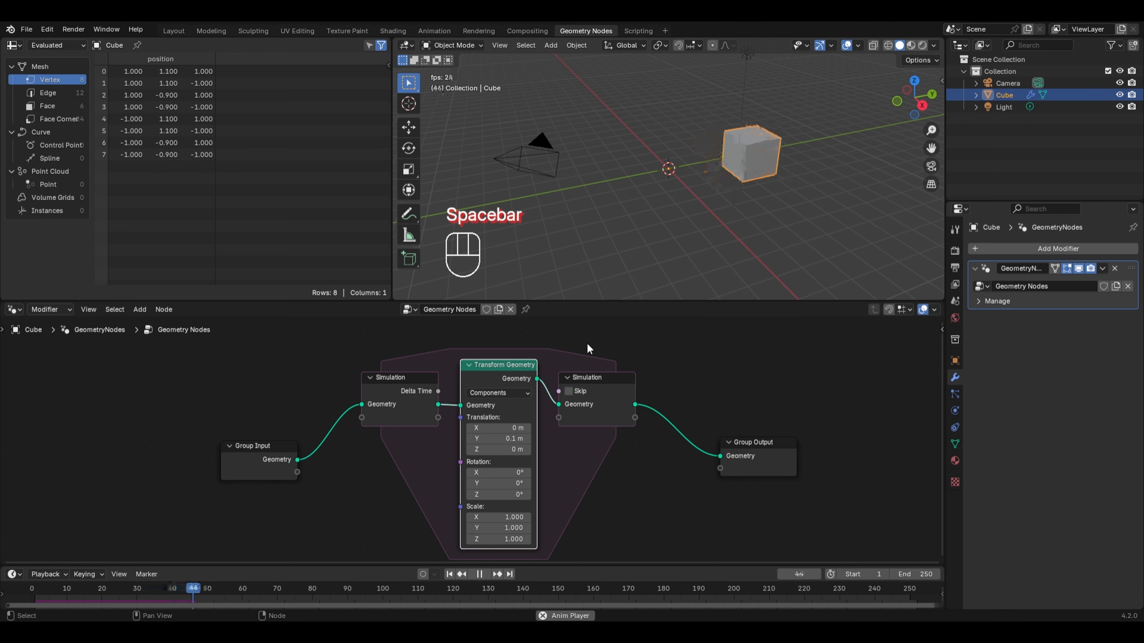
{"action": "key", "text": "space"}
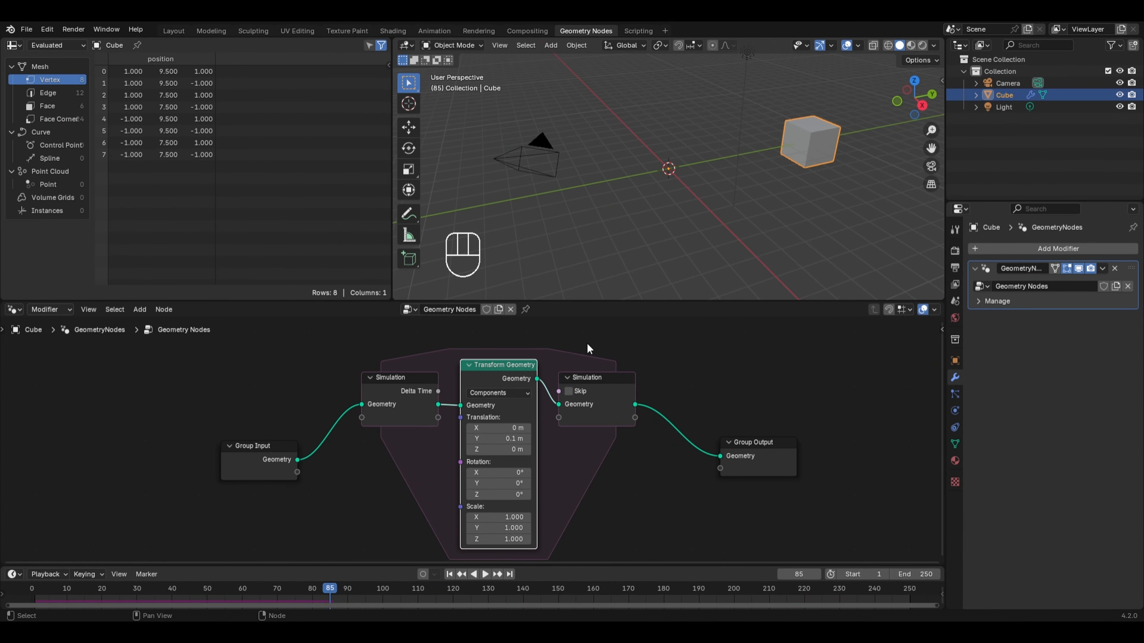
{"action": "key", "text": "Right"}
{"action": "scroll", "coordinate": [507, 462], "scroll_direction": "up", "scroll_amount": 1}
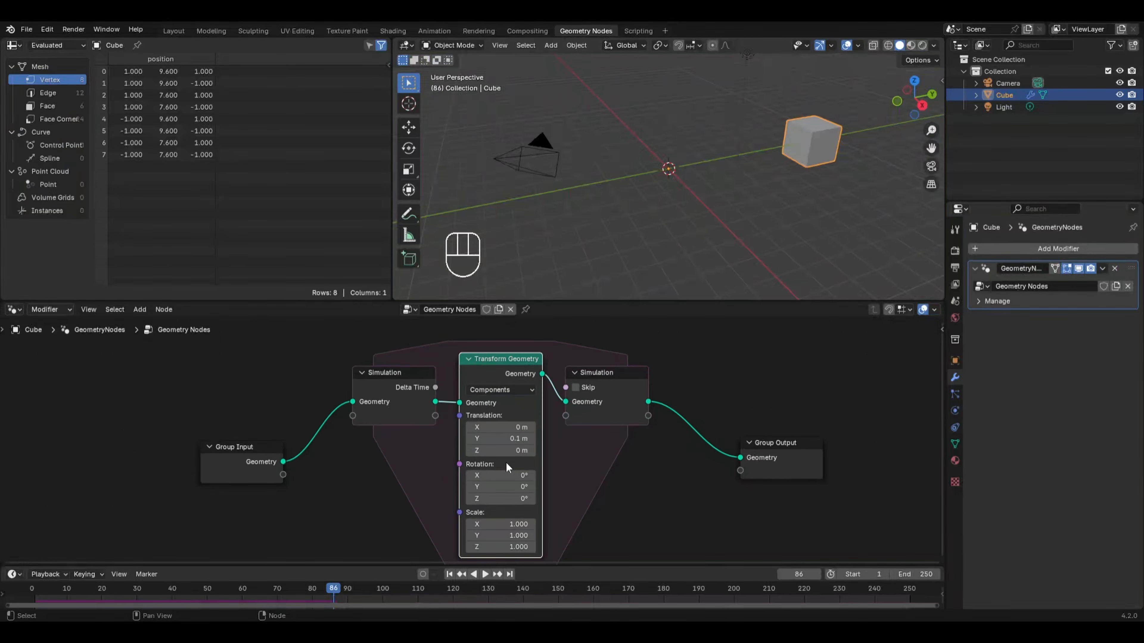
{"action": "scroll", "coordinate": [505, 462], "scroll_direction": "up", "scroll_amount": 1}
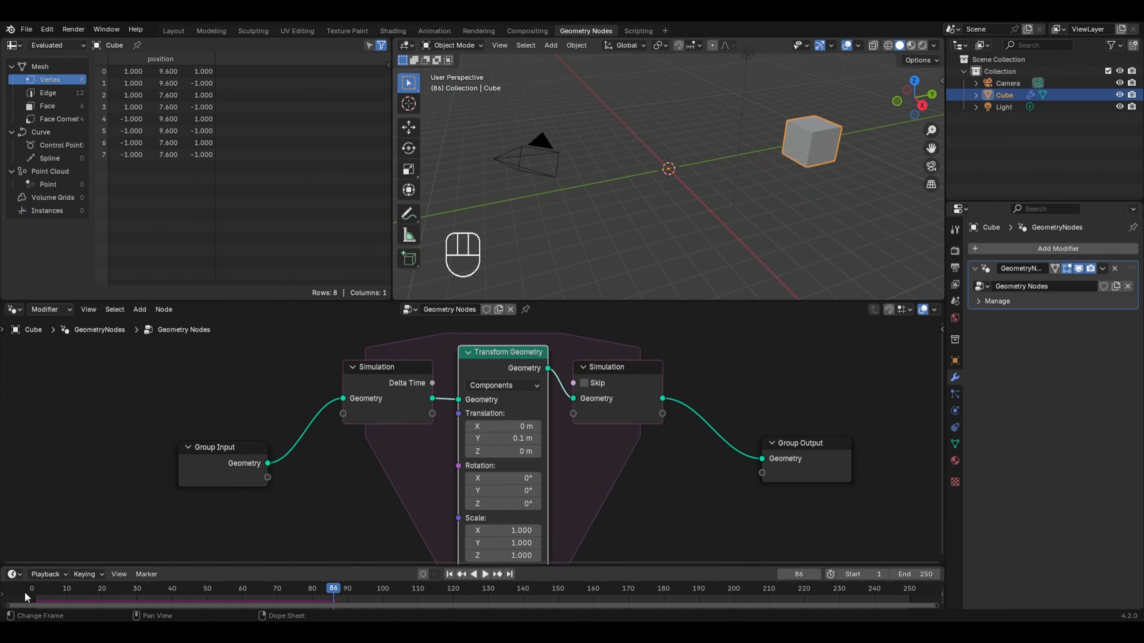
{"action": "left_click", "coordinate": [35, 588]}
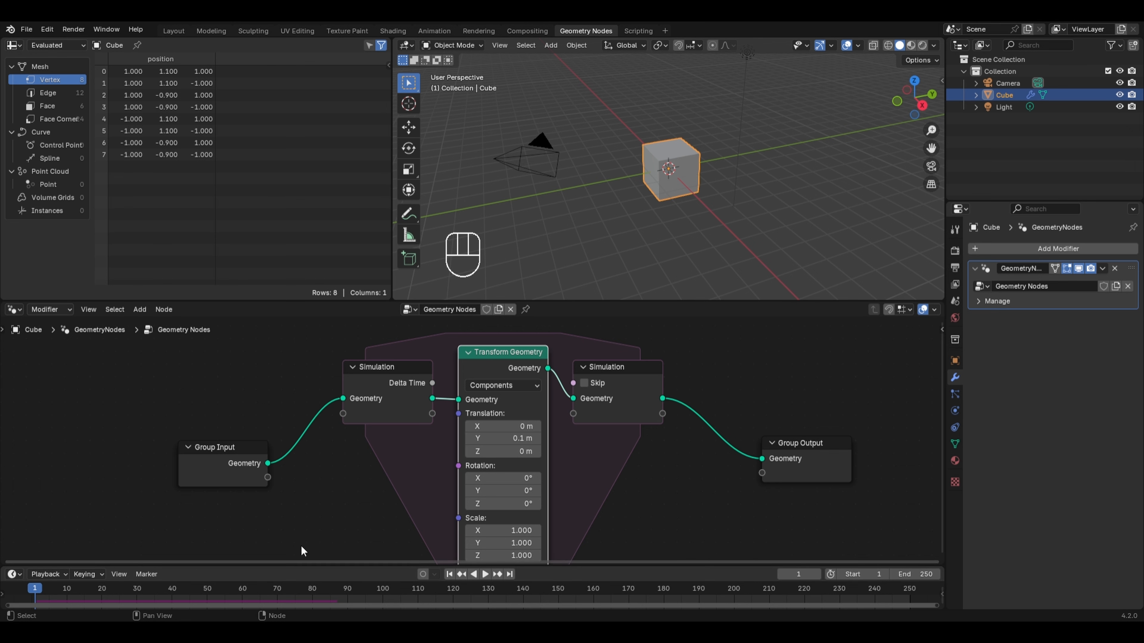
Set the Transform Geometry node's Y rotation to 5° and play the simulation to about frame 83.
{"action": "left_click", "coordinate": [480, 489]}
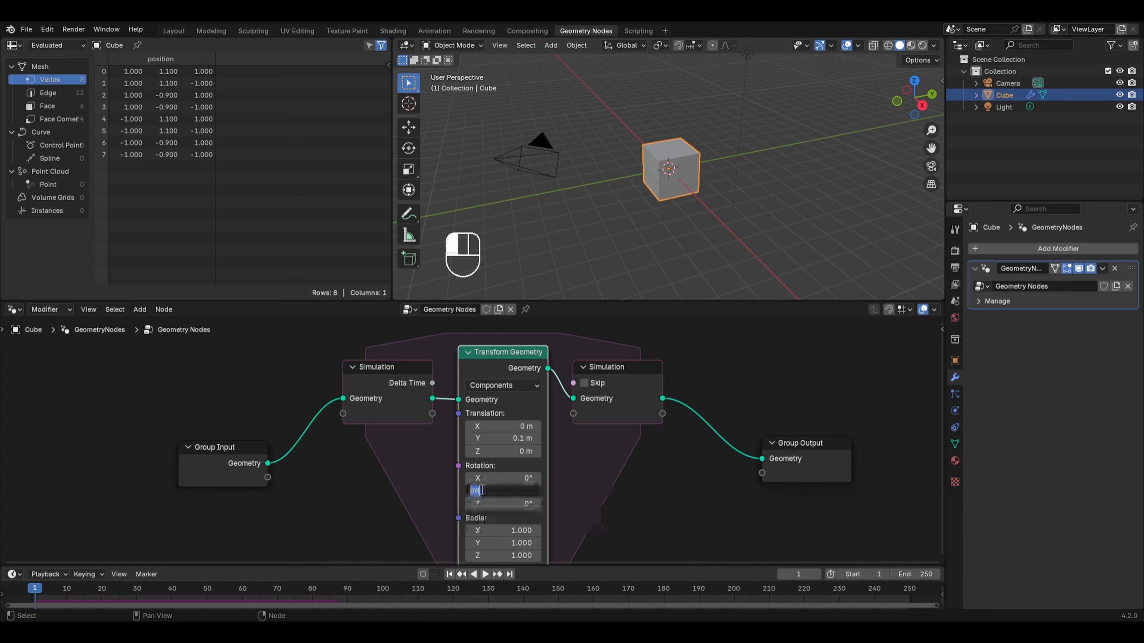
{"action": "type", "text": "5"}
{"action": "key", "text": "Return"}
{"action": "key", "text": "space"}
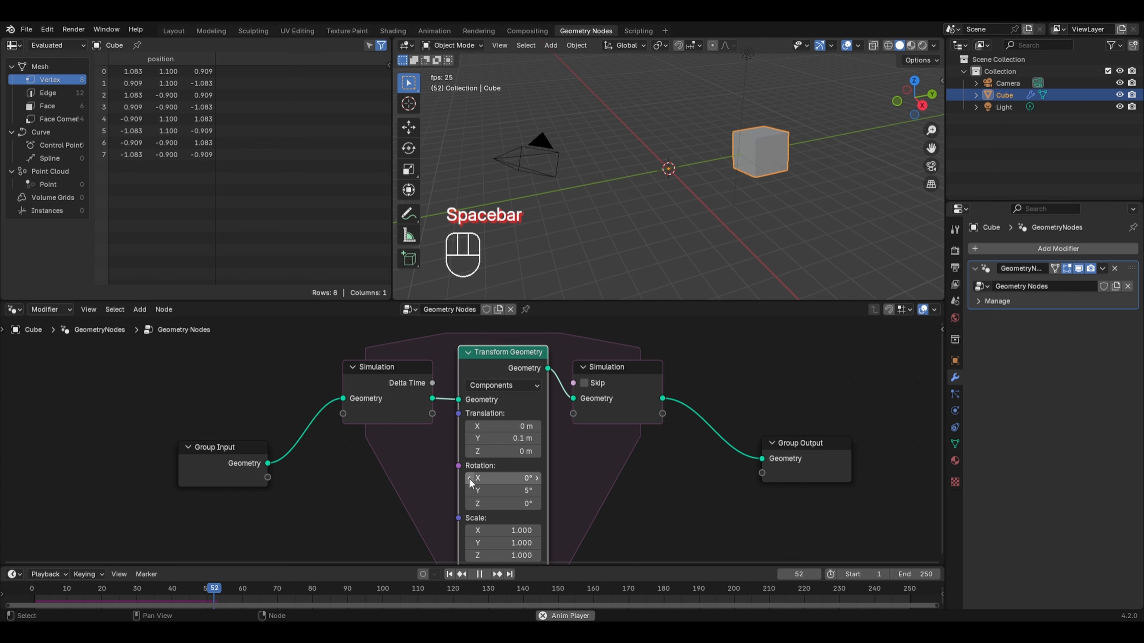
{"action": "key", "text": "space"}
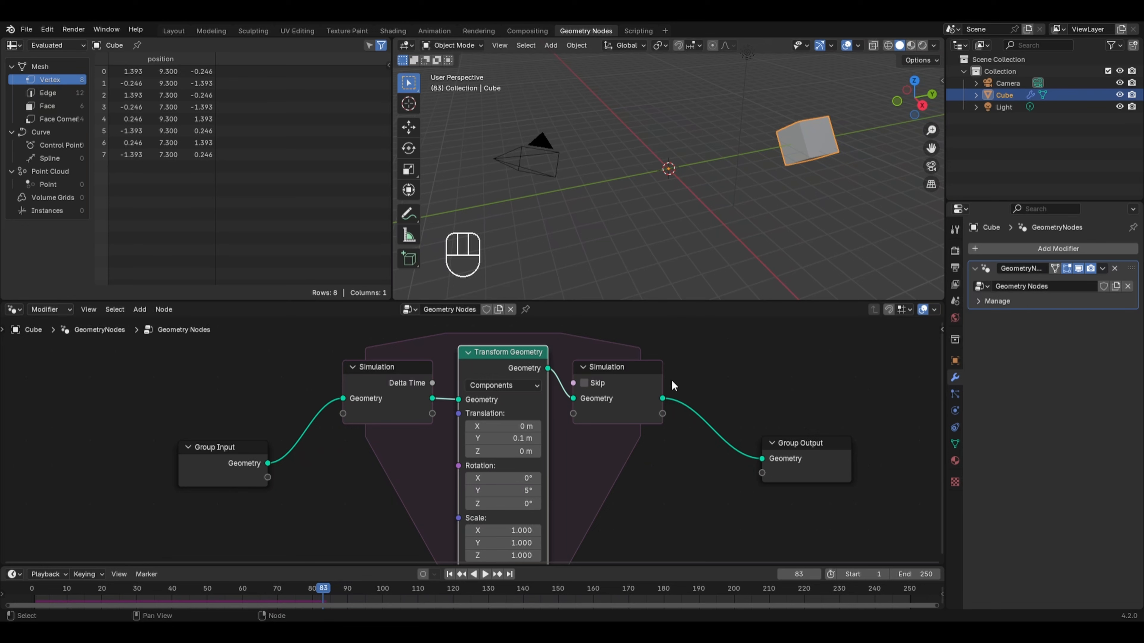
Reset the Transform Geometry node's Y rotation to 0°.
{"action": "left_click", "coordinate": [500, 490]}
{"action": "type", "text": "0"}
{"action": "key", "text": "Return"}
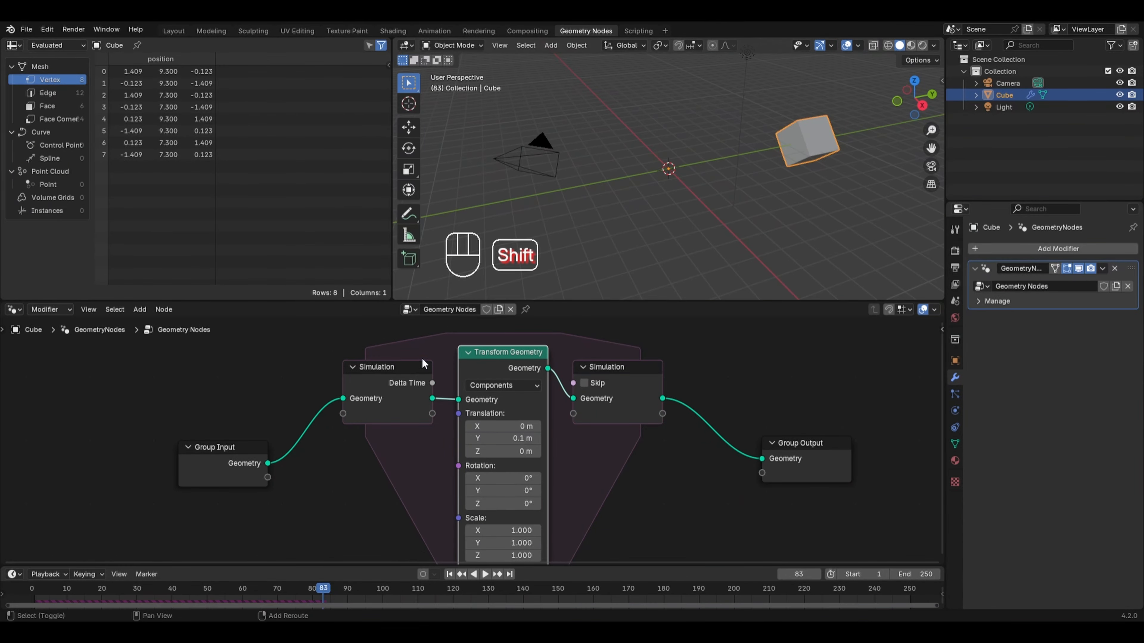
Insert a Join Geometry node before Transform Geometry and also connect the Group Input geometry to it.
{"action": "key", "text": "shift+a"}
{"action": "mouse_move", "coordinate": [436, 358]}
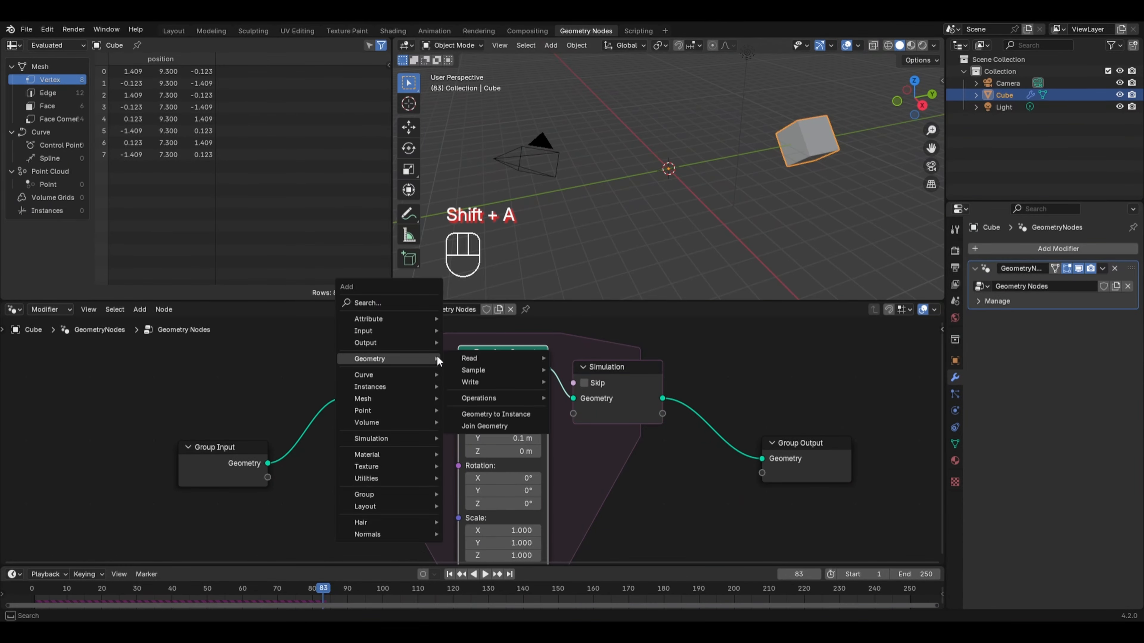
{"action": "left_click", "coordinate": [479, 428]}
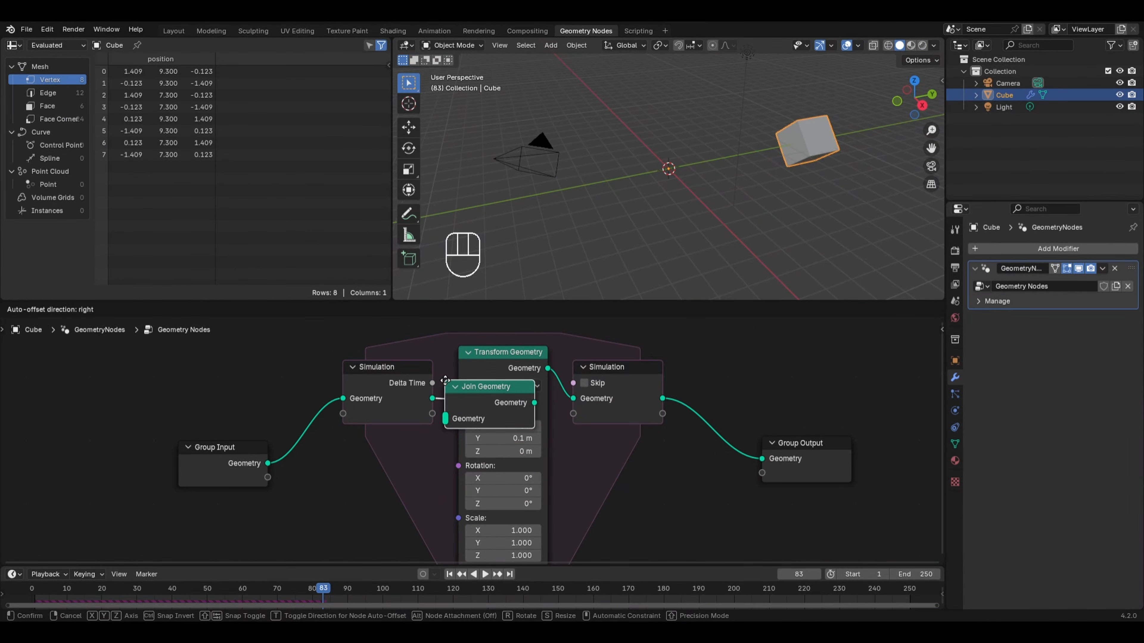
{"action": "left_click", "coordinate": [445, 381]}
{"action": "left_click_drag", "start_coordinate": [267, 463], "coordinate": [458, 419]}
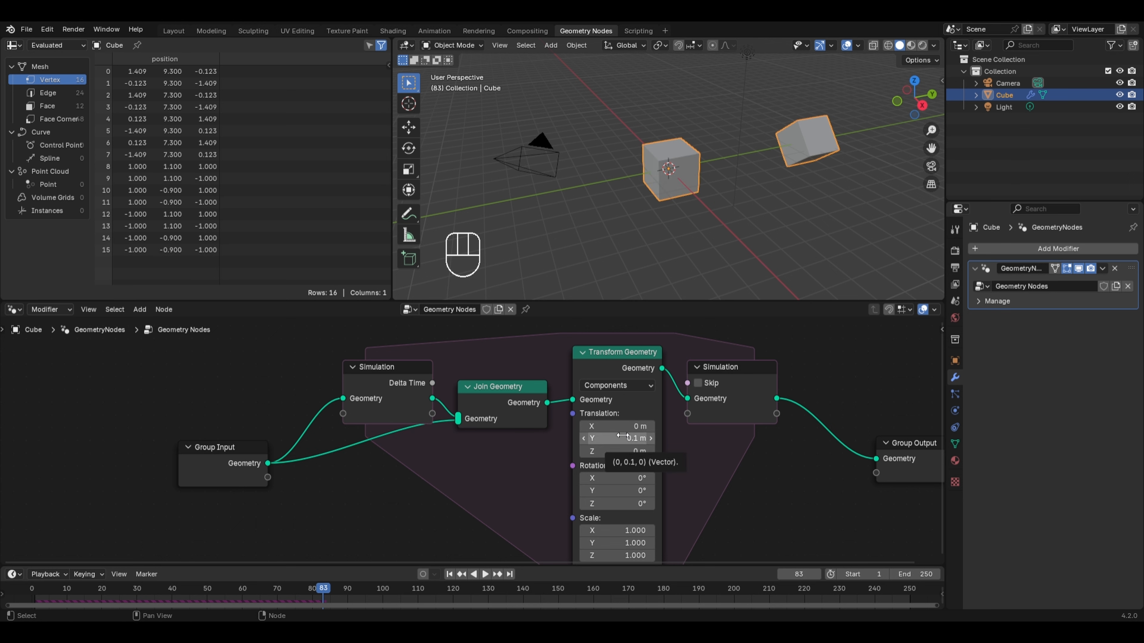
Set the Transform Geometry node's Y translation to 1 m.
{"action": "left_click", "coordinate": [622, 435]}
{"action": "type", "text": "1"}
{"action": "key", "text": "Return"}
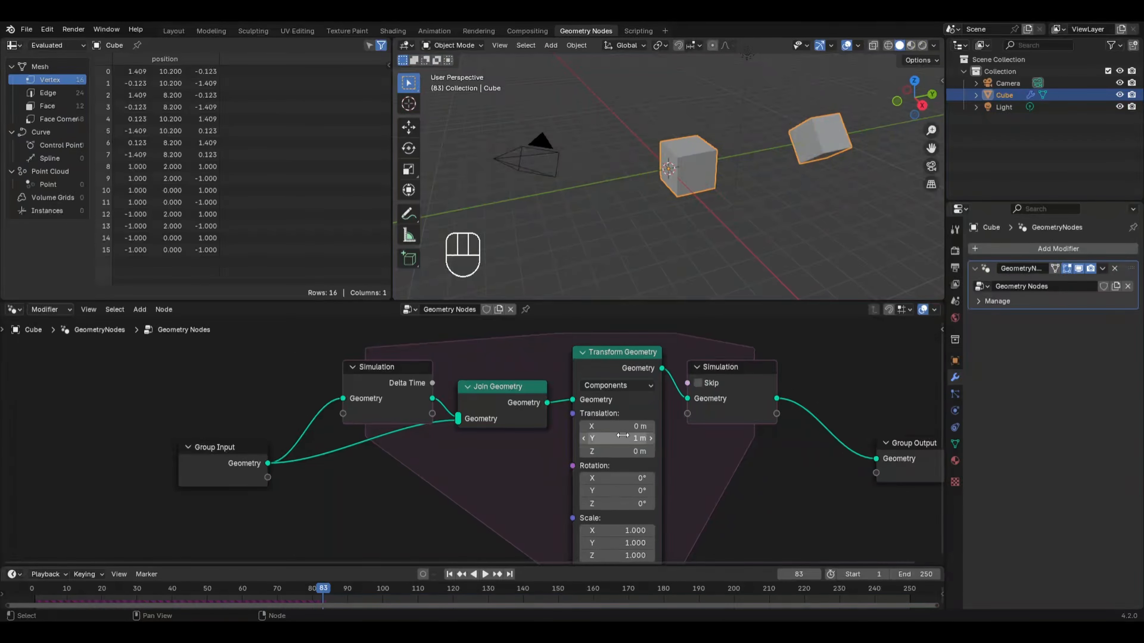
Play the simulation from frame 1 to about frame 45 and inspect the full row of cubes in the viewport.
{"action": "left_click", "coordinate": [35, 584]}
{"action": "key", "text": "space"}
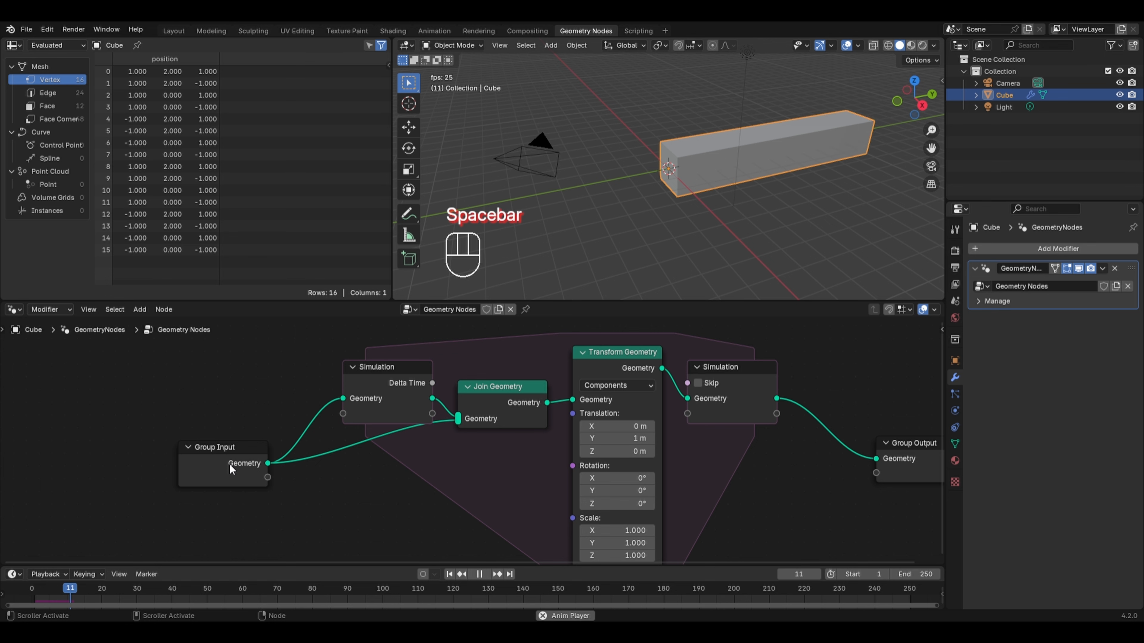
{"action": "key", "text": "space"}
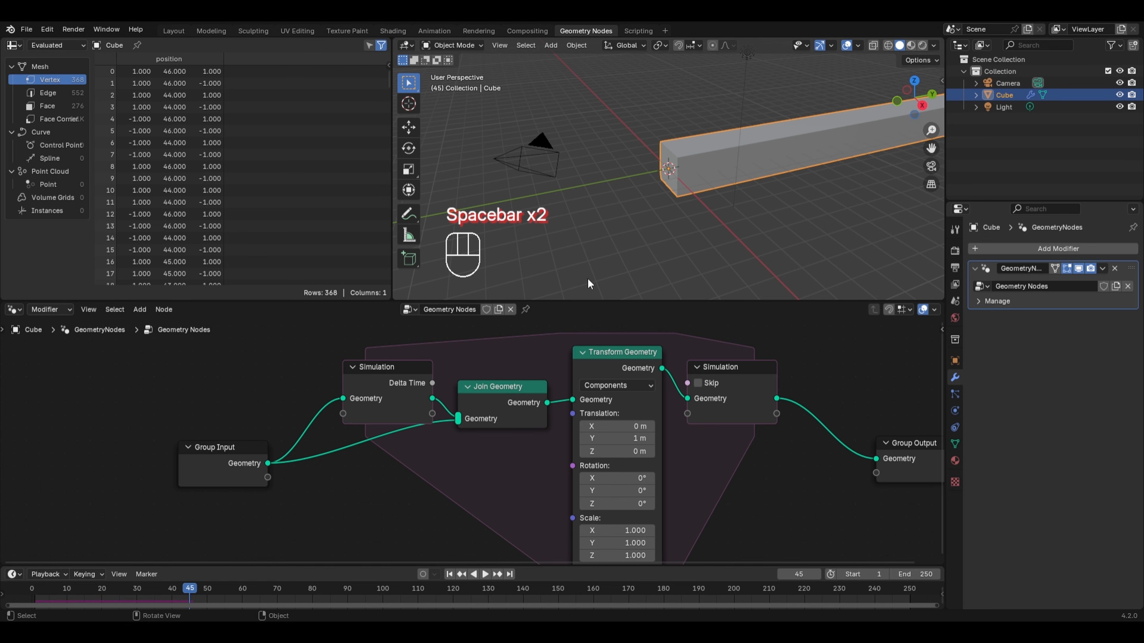
{"action": "scroll", "coordinate": [703, 161], "scroll_direction": "down", "scroll_amount": 5}
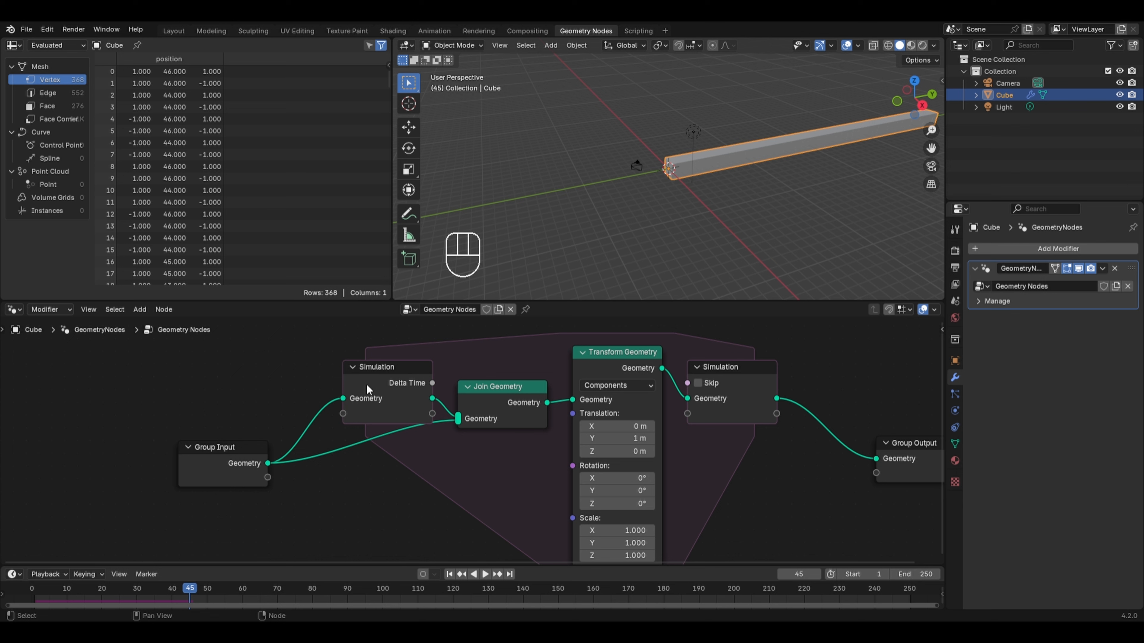
{"action": "middle_click_drag", "start_coordinate": [751, 127], "coordinate": [663, 137], "text": "shift"}
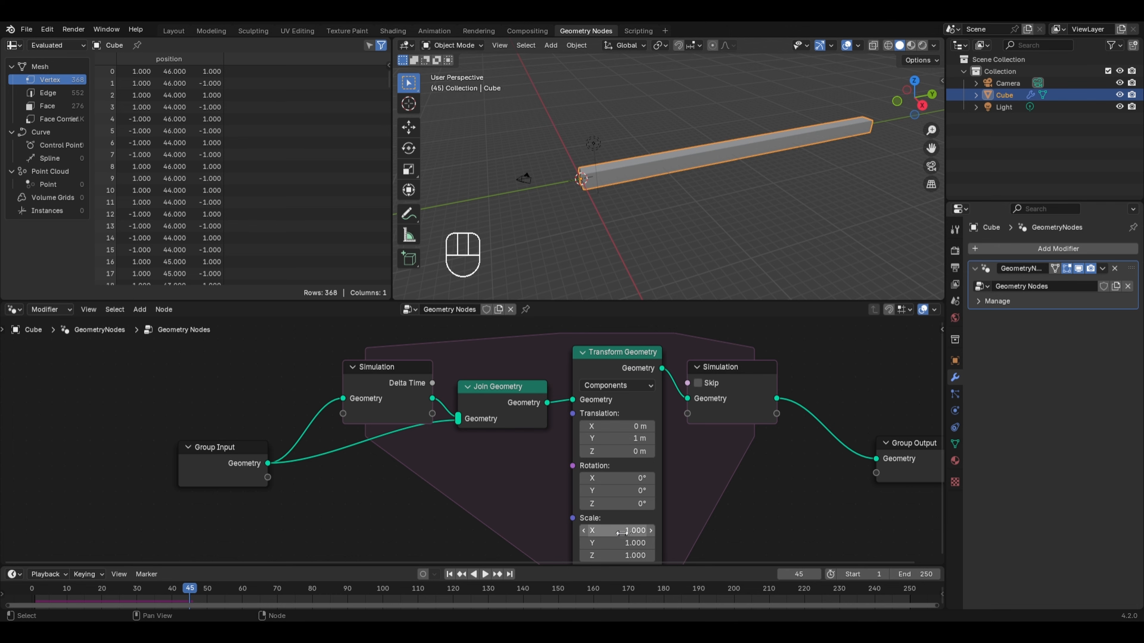
Set the Transform Geometry node's scale to 0.95 on the X, Y and Z axes.
{"action": "left_click_drag", "start_coordinate": [619, 531], "coordinate": [620, 555]}
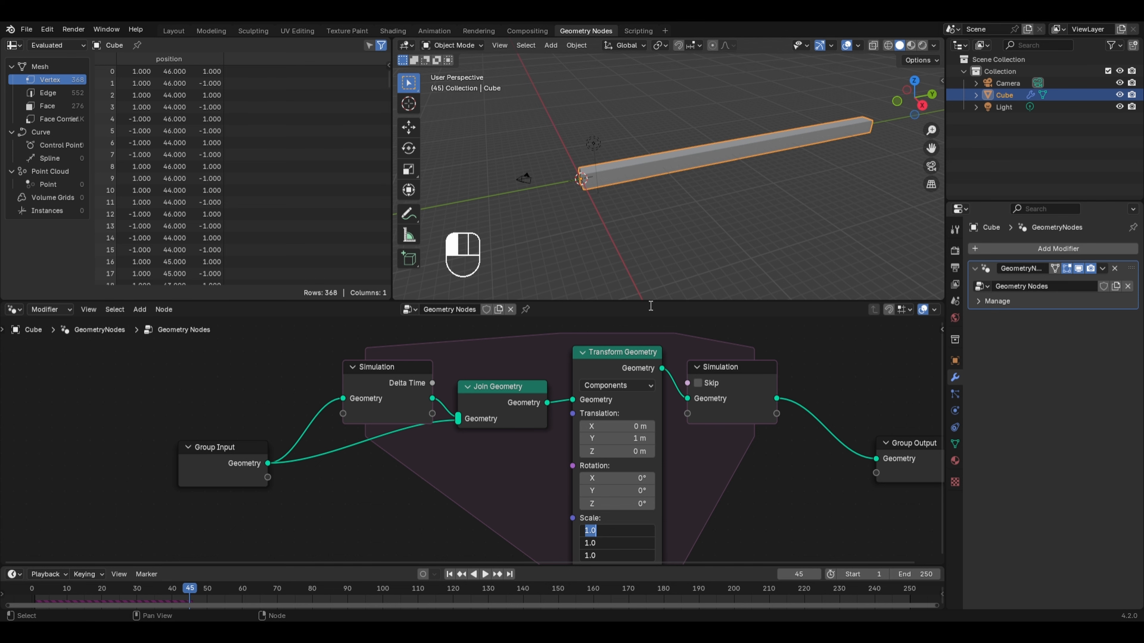
{"action": "type", "text": "0.95"}
{"action": "key", "text": "Return"}
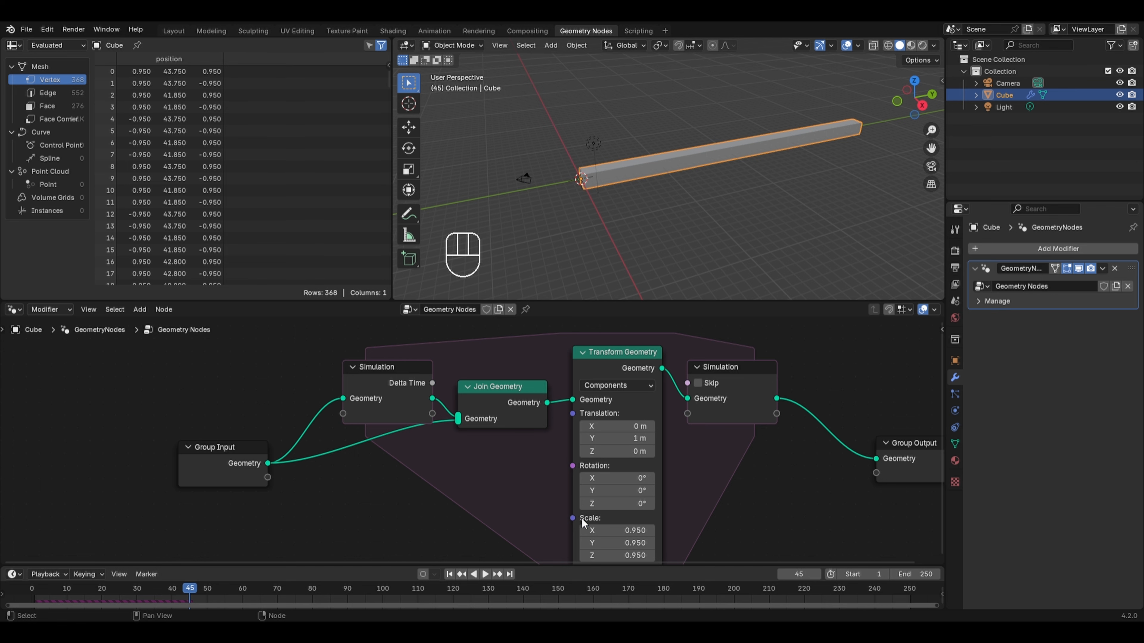
Play the simulation from frame 1 to about frame 51 and examine the resulting shape up close.
{"action": "key", "text": "shift+Left"}
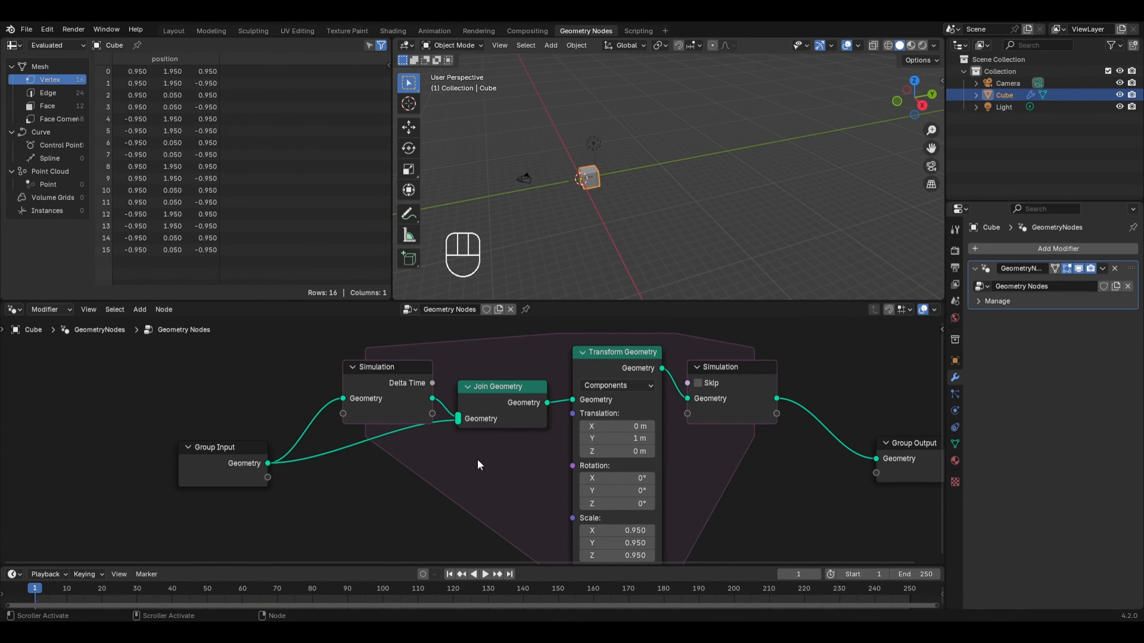
{"action": "key", "text": "space"}
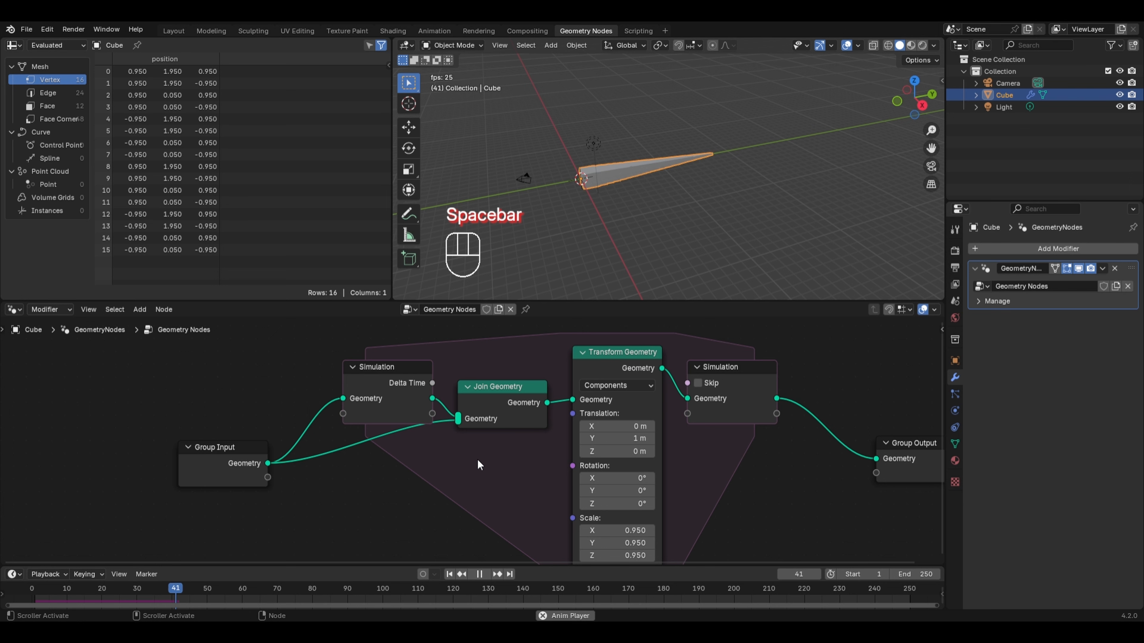
{"action": "key", "text": "space"}
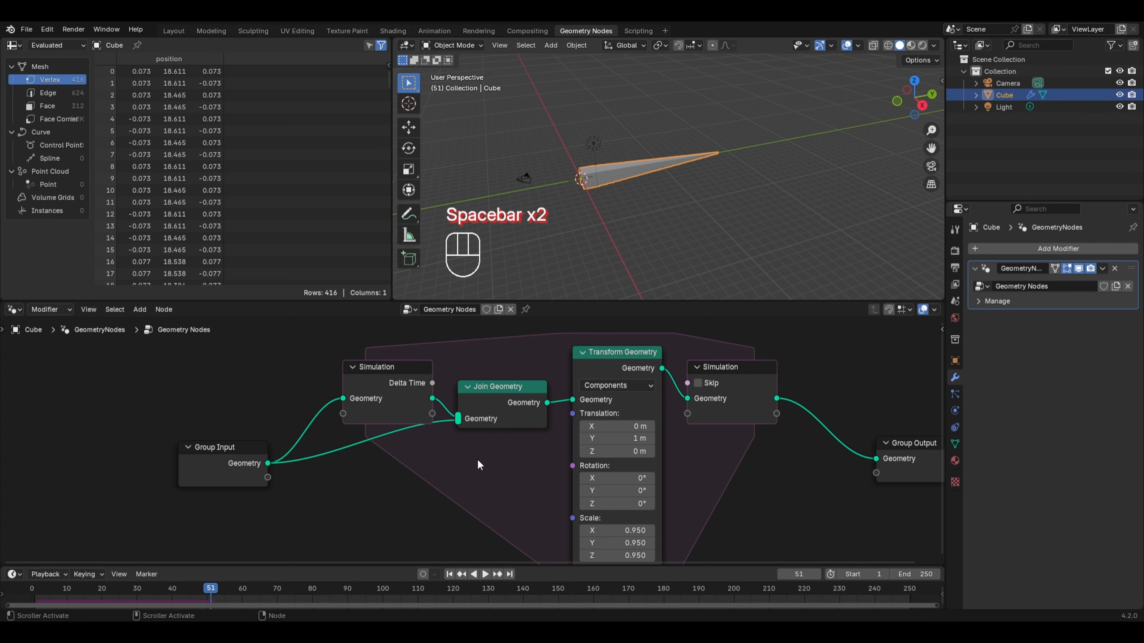
{"action": "scroll", "coordinate": [598, 182], "scroll_direction": "up", "scroll_amount": 2}
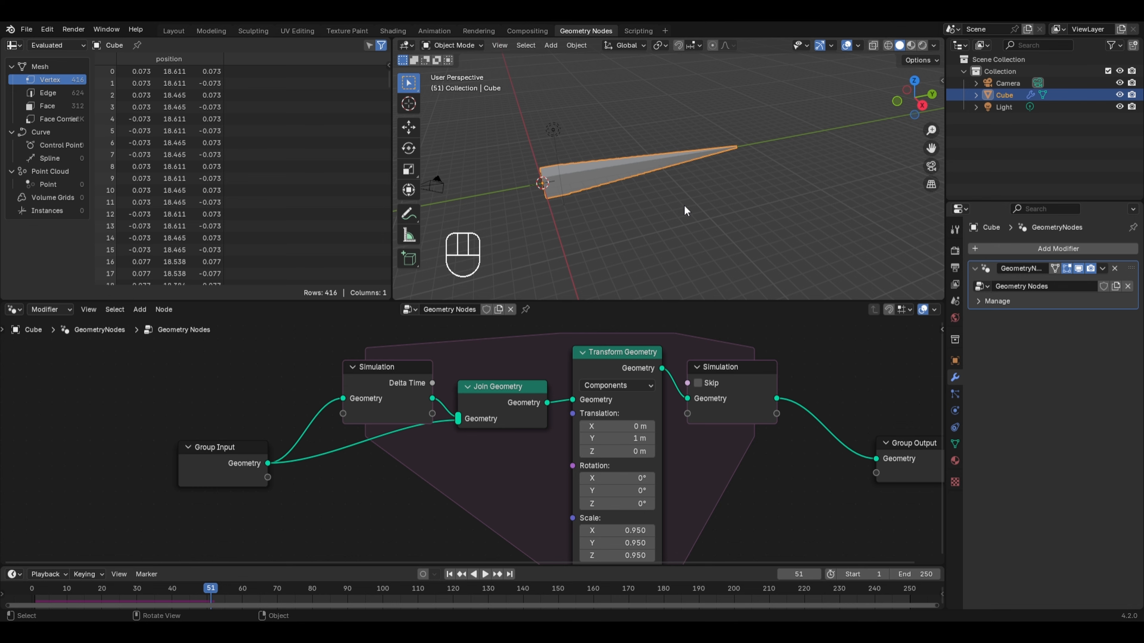
Delete the Transform Geometry node, link Join Geometry directly to the simulation output's Geometry and return to frame 1.
{"action": "left_click", "coordinate": [605, 369]}
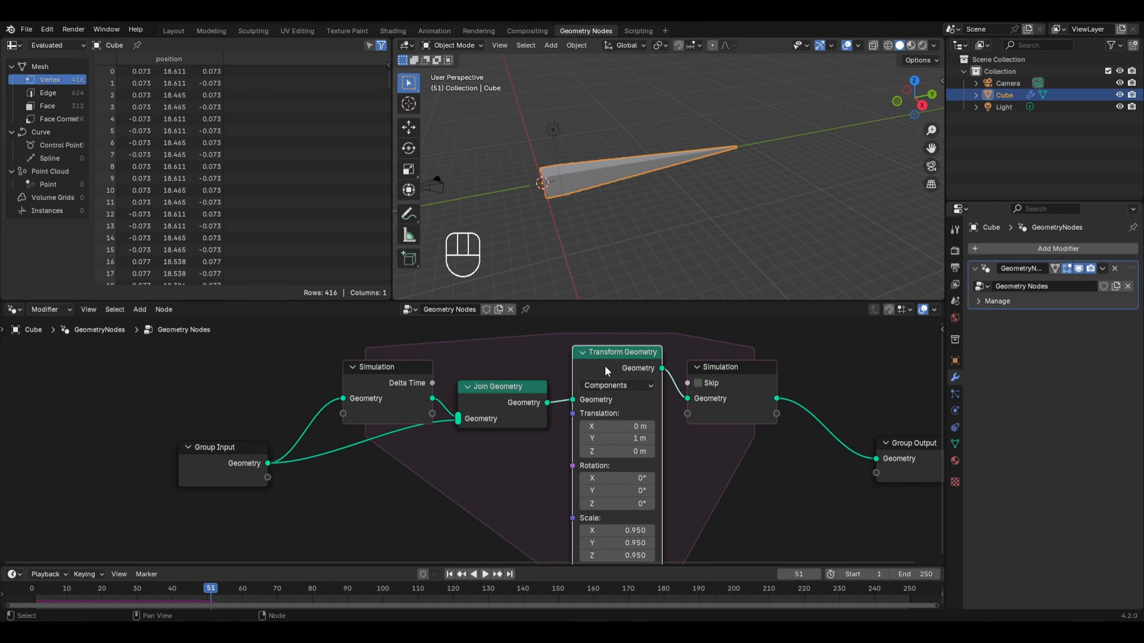
{"action": "key", "text": "x"}
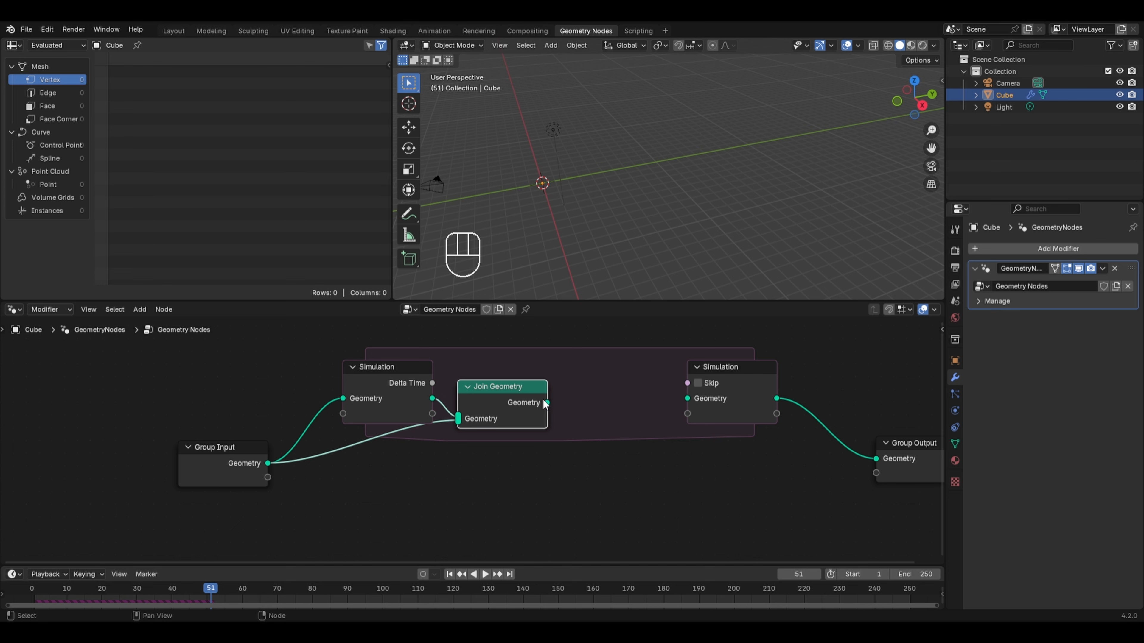
{"action": "mouse_move", "coordinate": [545, 403]}
{"action": "left_click_drag", "start_coordinate": [545, 403], "coordinate": [680, 398]}
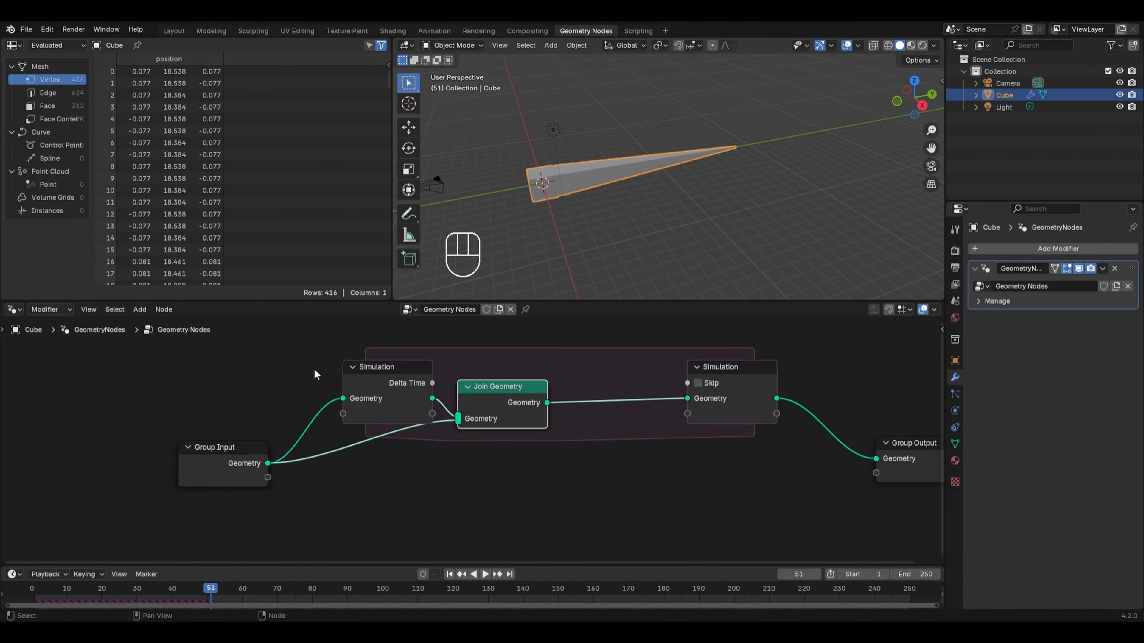
{"action": "left_click", "coordinate": [36, 590]}
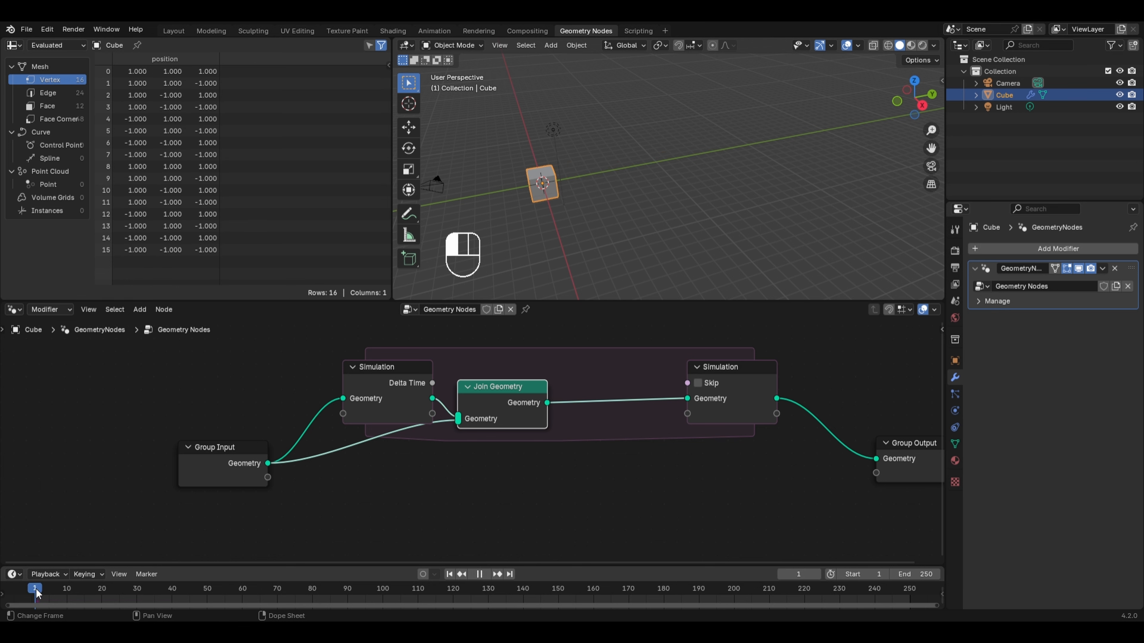
Add a Plain Axes empty at the cube's centre and scale it up to about 2.45.
{"action": "scroll", "coordinate": [566, 160], "scroll_direction": "up", "scroll_amount": 2}
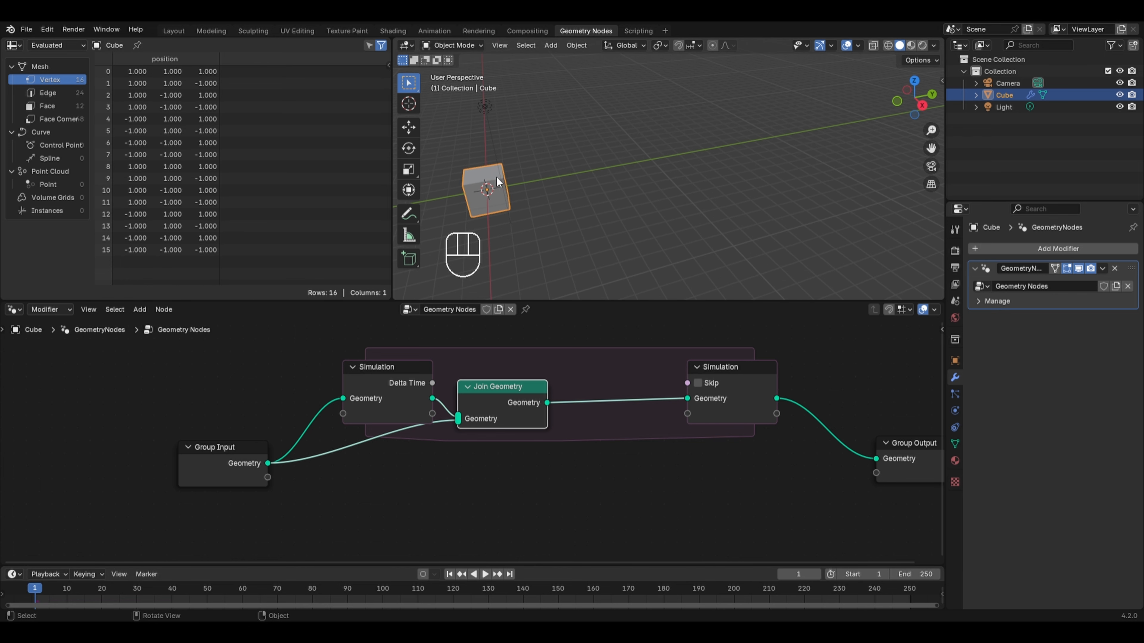
{"action": "middle_click_drag", "start_coordinate": [491, 188], "coordinate": [619, 164], "text": "shift"}
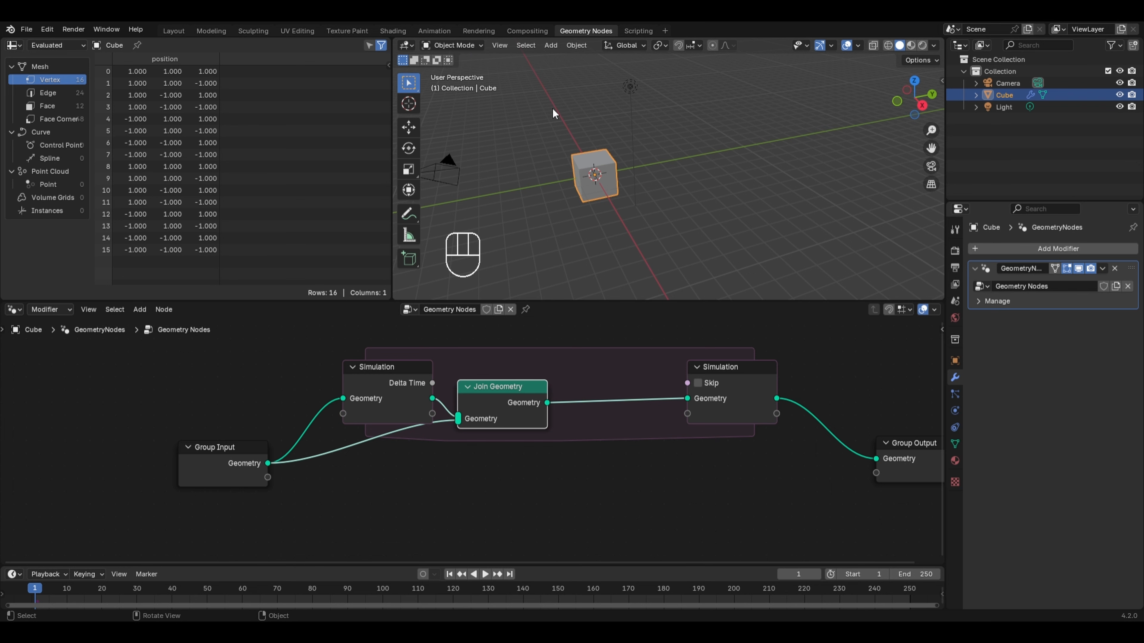
{"action": "key", "text": "shift+a"}
{"action": "mouse_move", "coordinate": [536, 239]}
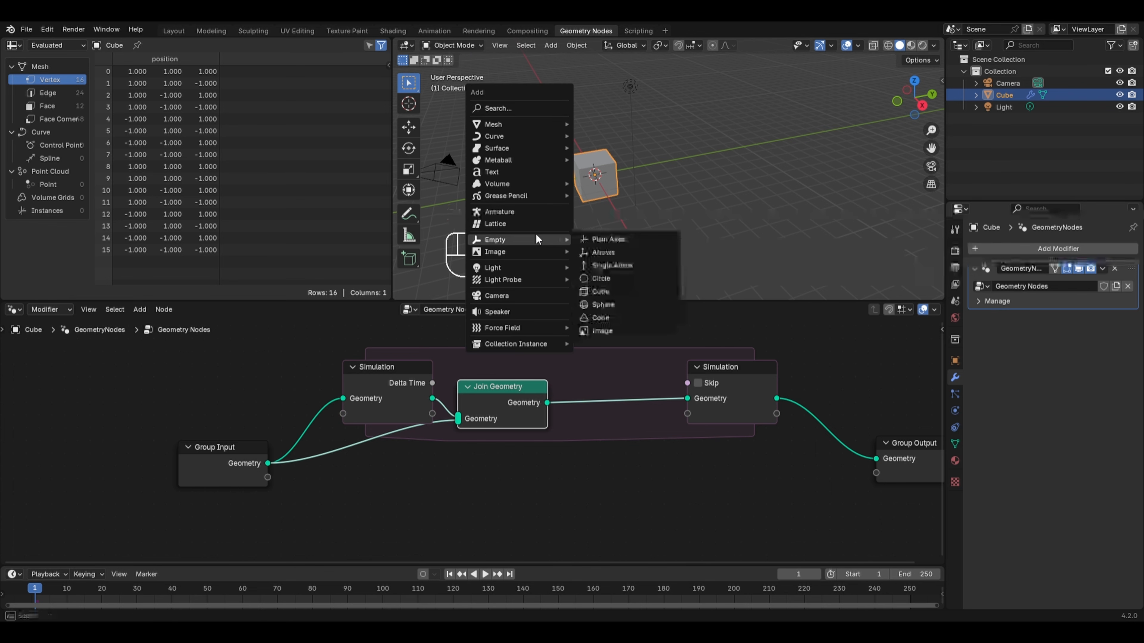
{"action": "left_click", "coordinate": [608, 238]}
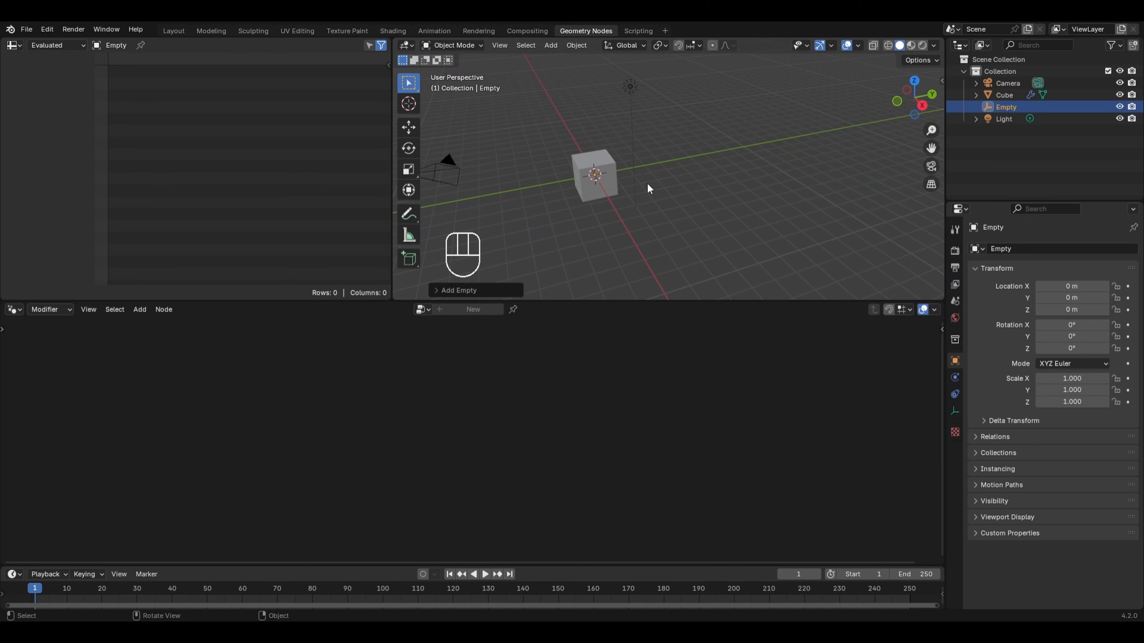
{"action": "key", "text": "s"}
{"action": "left_click", "coordinate": [588, 199]}
Insert a Transform Geometry node on the link between the cube's Group Input and Join Geometry.
{"action": "left_click", "coordinate": [604, 161]}
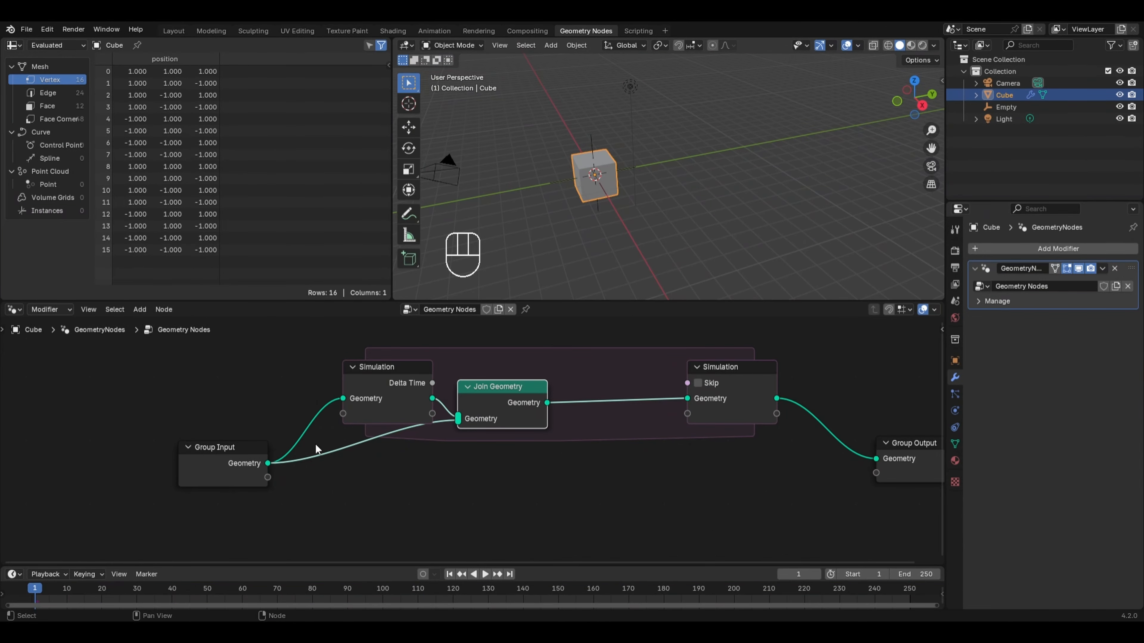
{"action": "key", "text": "shift+a"}
{"action": "mouse_move", "coordinate": [311, 431]}
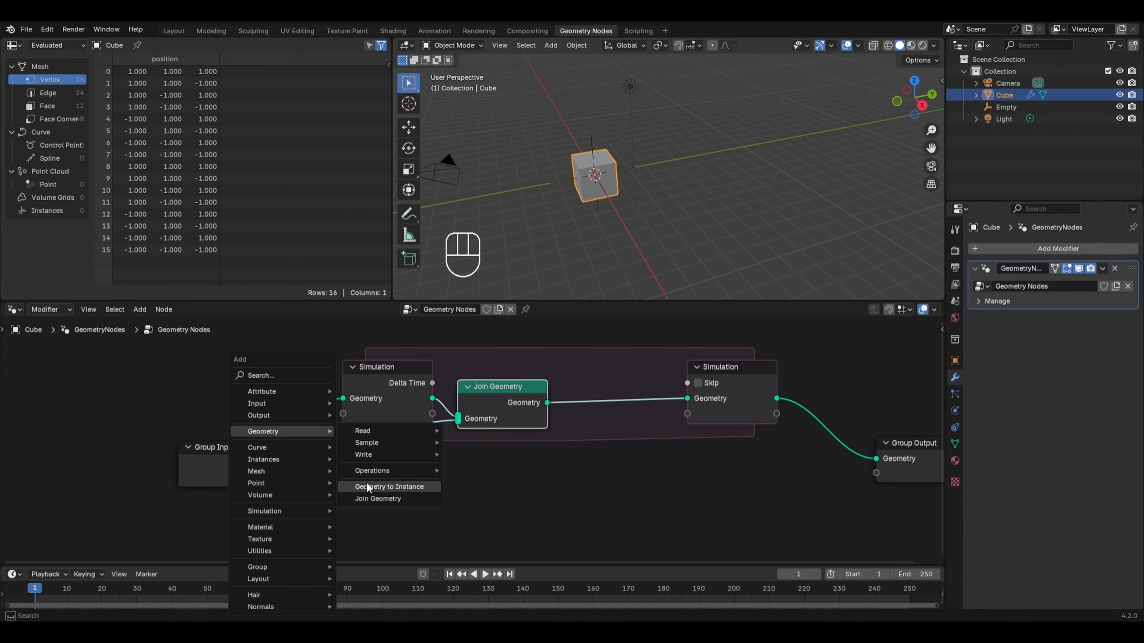
{"action": "mouse_move", "coordinate": [372, 470]}
{"action": "left_click", "coordinate": [482, 543]}
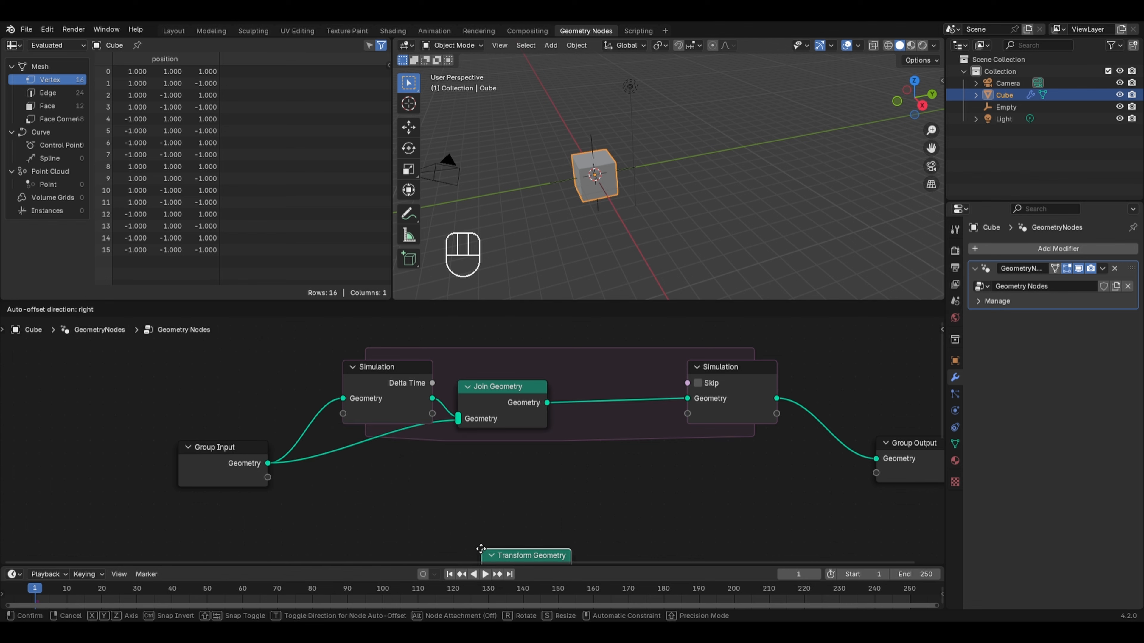
{"action": "left_click", "coordinate": [323, 433]}
{"action": "middle_click_drag", "start_coordinate": [453, 370], "coordinate": [560, 342]}
{"action": "left_click_drag", "start_coordinate": [482, 422], "coordinate": [466, 428]}
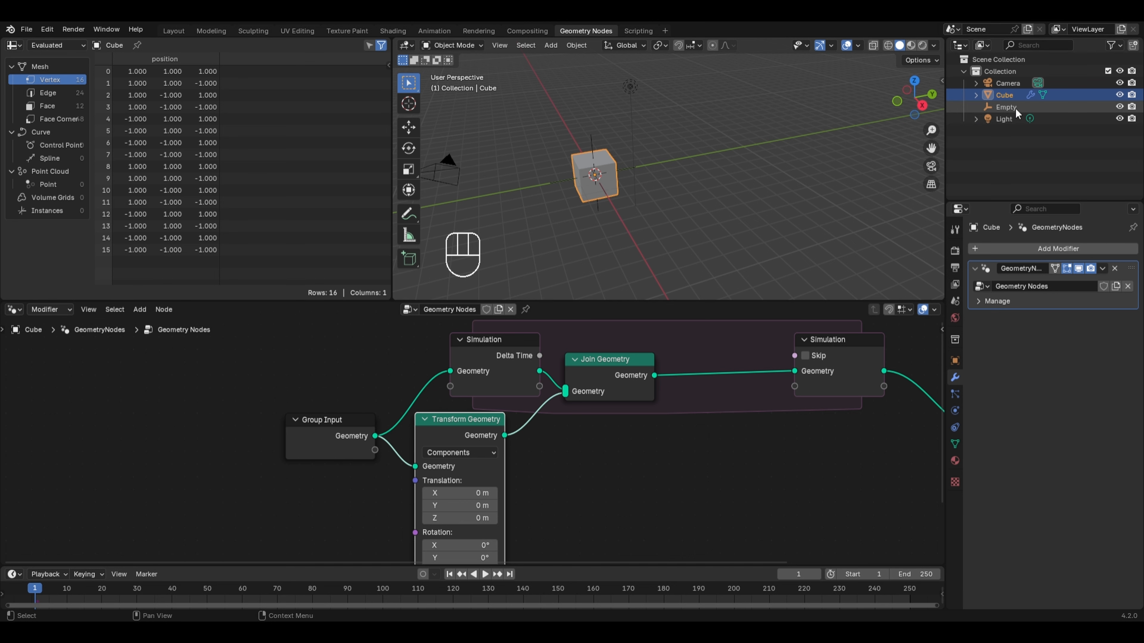
Add an Object Info node for the Empty, set it to Relative and connect its Location to Transform Geometry's Translation.
{"action": "left_click_drag", "start_coordinate": [1017, 113], "coordinate": [192, 489]}
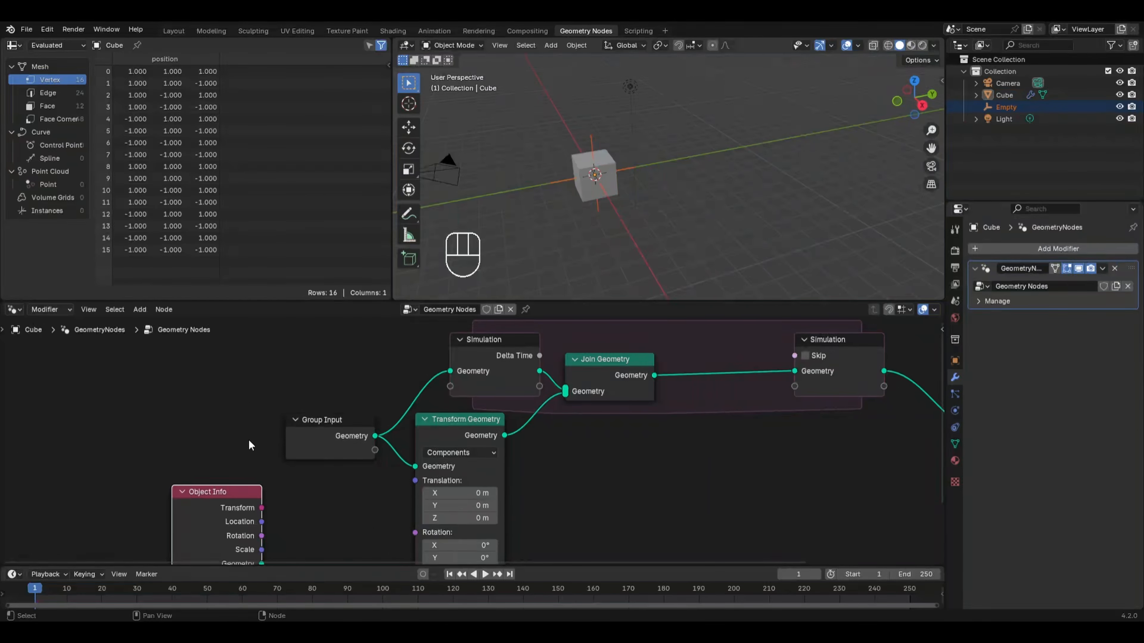
{"action": "middle_click_drag", "start_coordinate": [249, 445], "coordinate": [264, 370]}
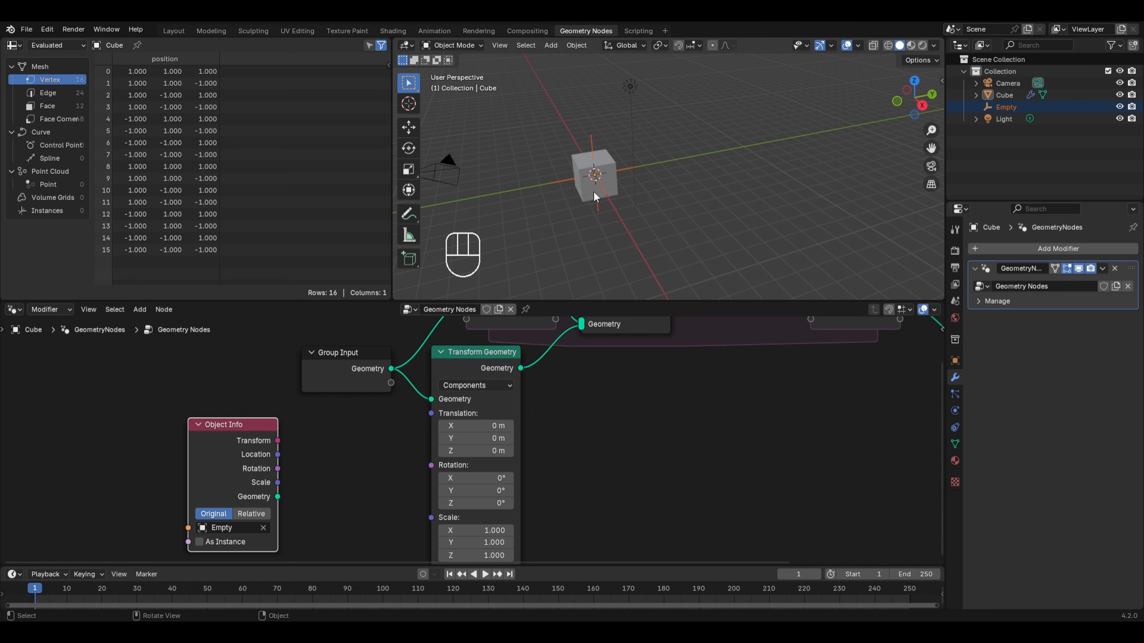
{"action": "left_click", "coordinate": [251, 514]}
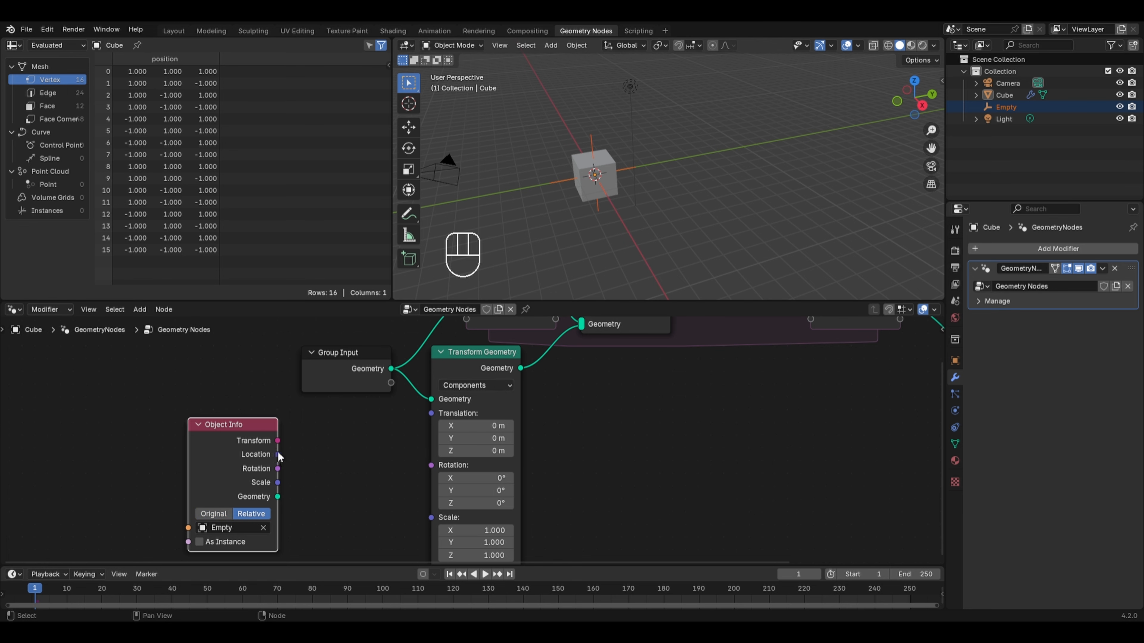
{"action": "left_click_drag", "start_coordinate": [278, 454], "coordinate": [446, 420]}
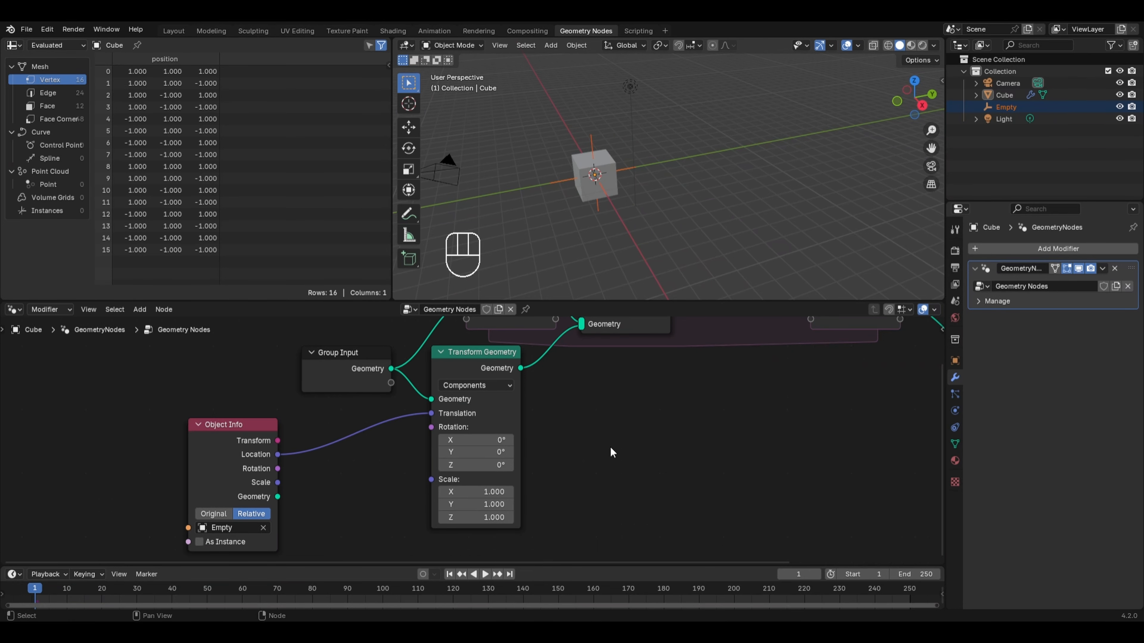
Test-move the Empty, and play the simulation from frame 1 while moving it along a curved path past the cube.
{"action": "left_click", "coordinate": [595, 150]}
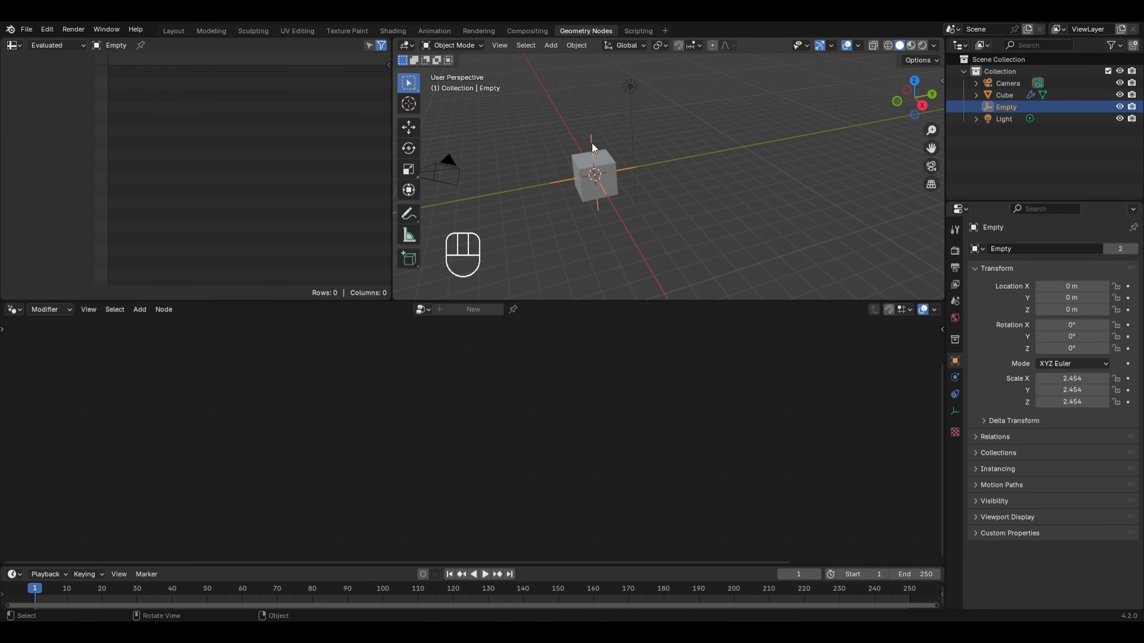
{"action": "key", "text": "g"}
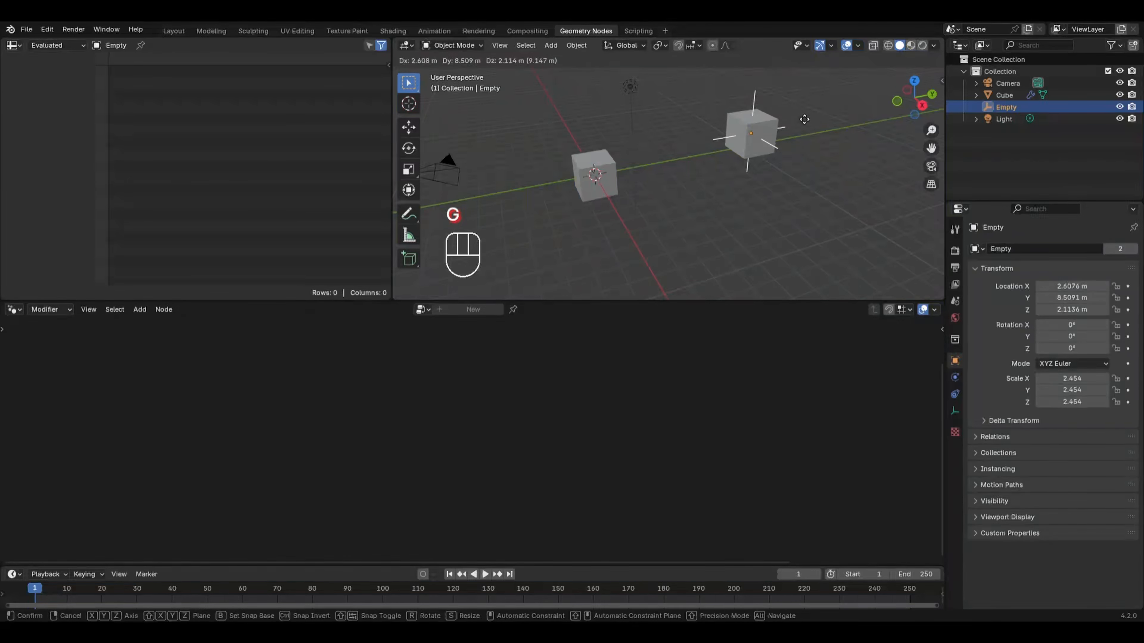
{"action": "right_click", "coordinate": [808, 98]}
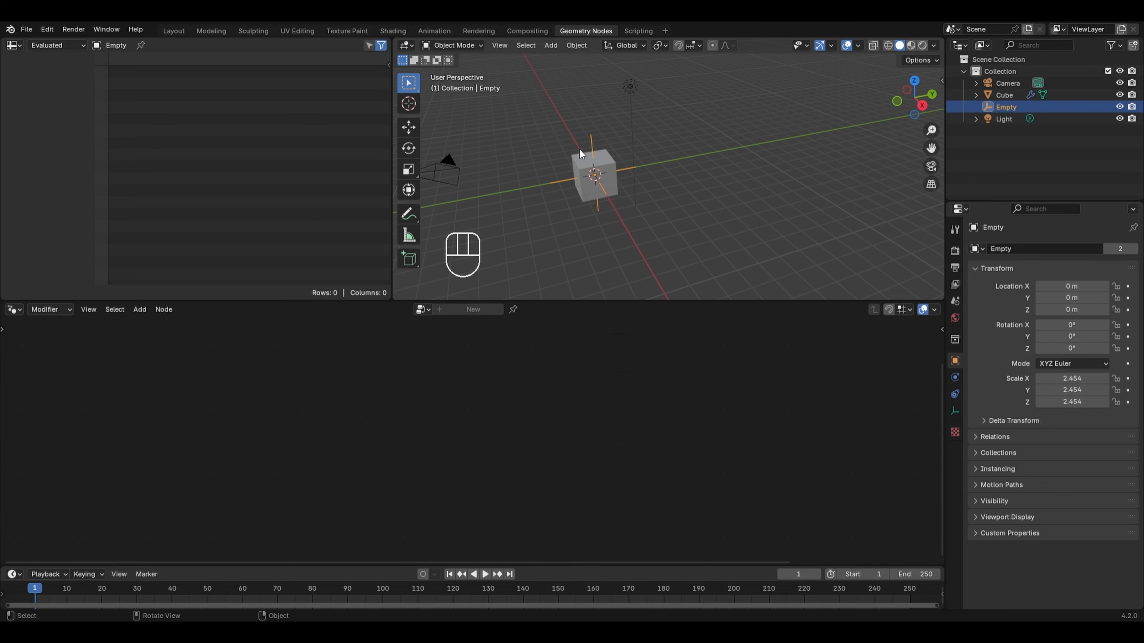
{"action": "key", "text": "space"}
{"action": "key", "text": "g"}
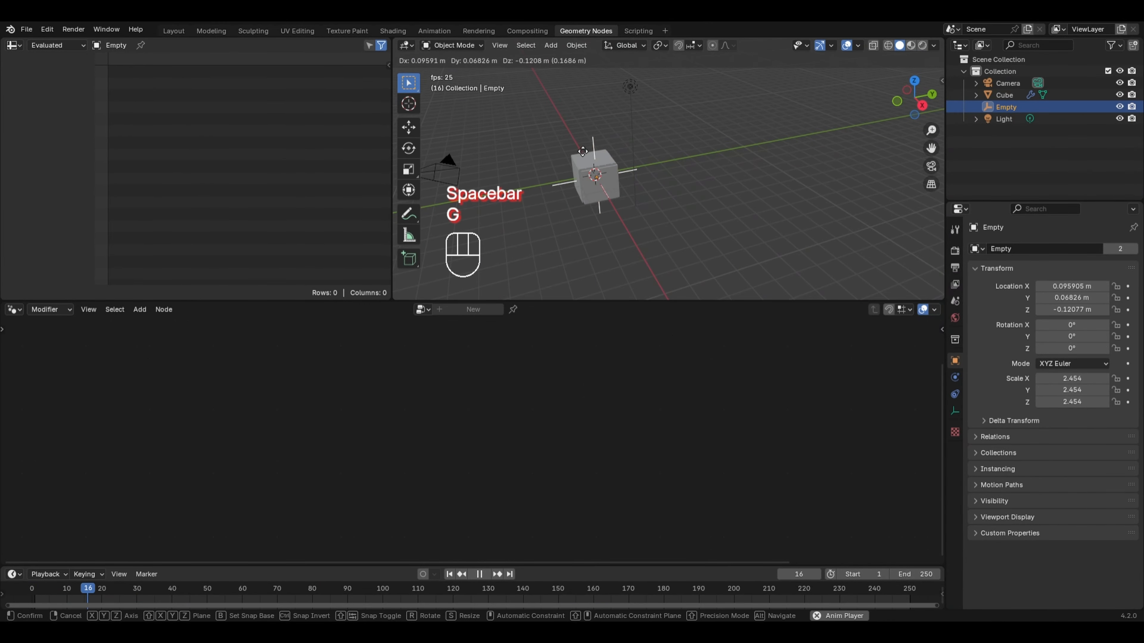
{"action": "left_click", "coordinate": [535, 225]}
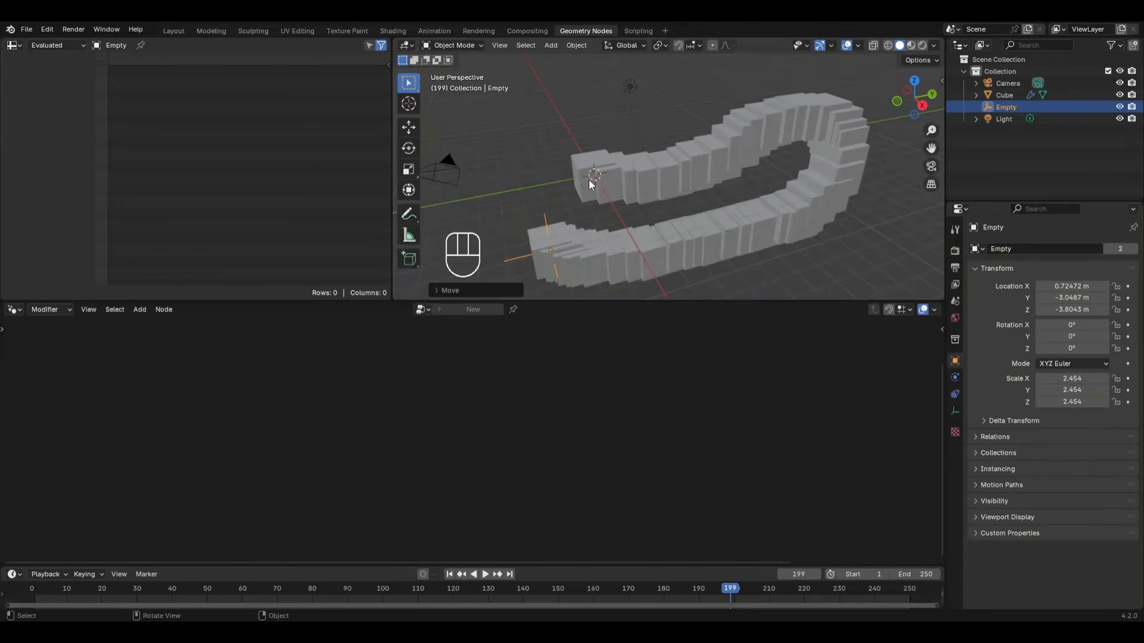
Return the simulation to frame 1 and clear the Empty's location.
{"action": "left_click", "coordinate": [676, 166]}
{"action": "key", "text": "shift+Left"}
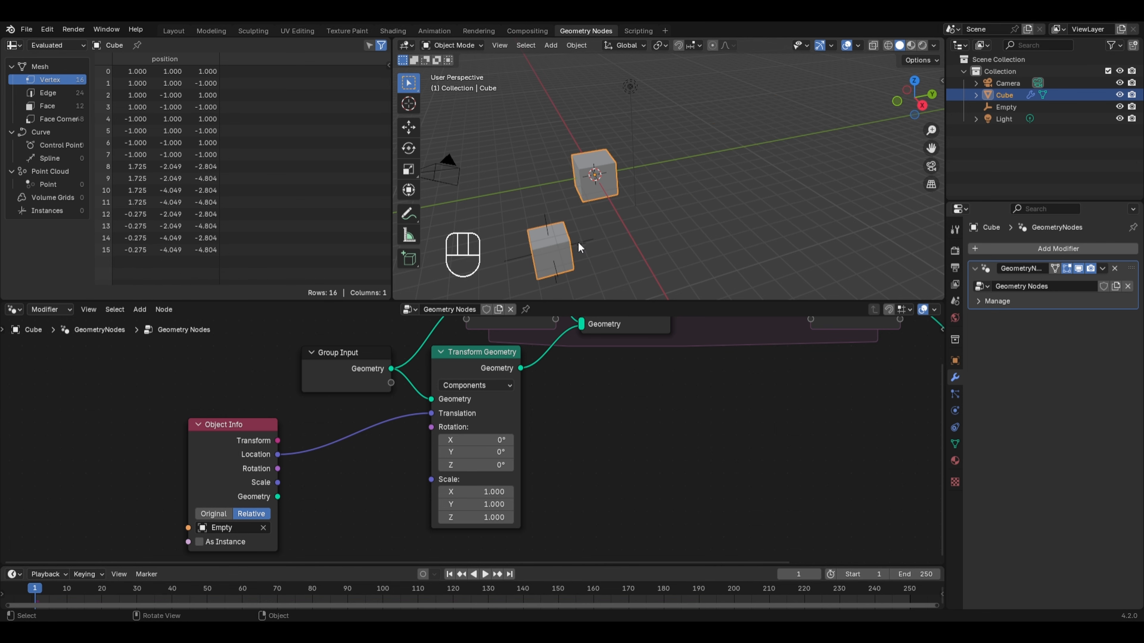
{"action": "left_click", "coordinate": [579, 243]}
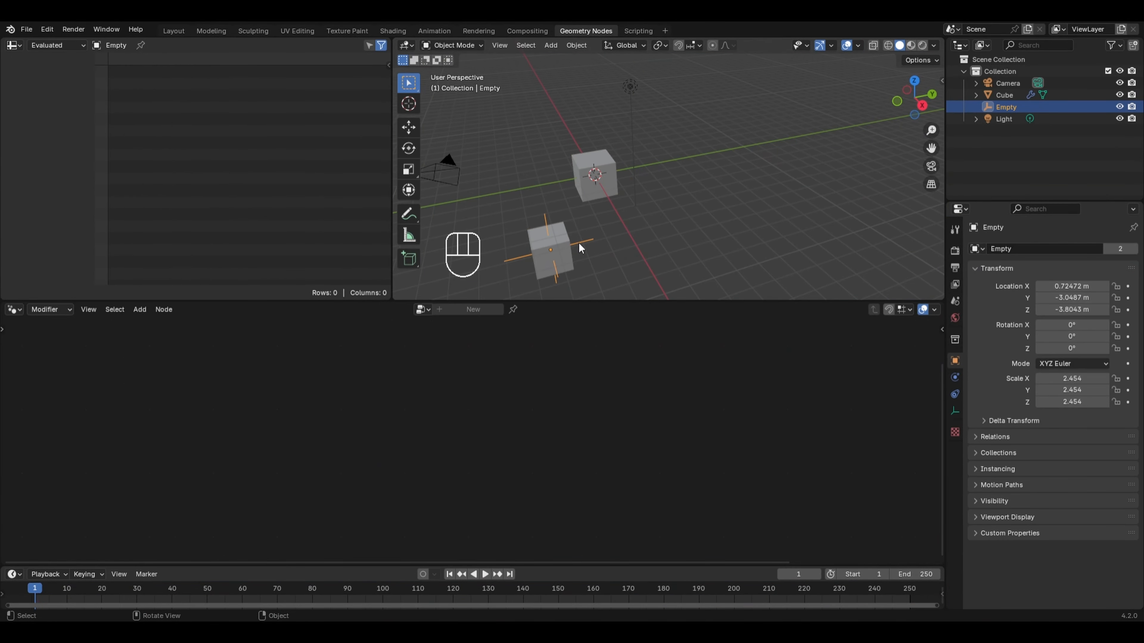
{"action": "key", "text": "alt+g"}
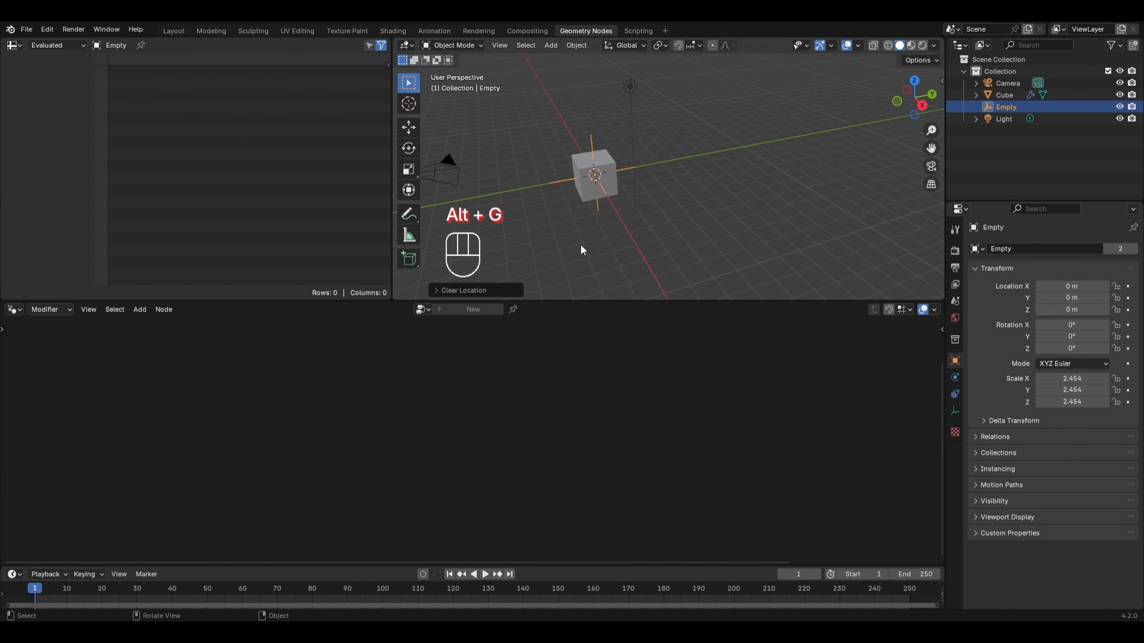
Set the cube's Transform Geometry scale to 0.7 on the X, Y and Z axes.
{"action": "left_click", "coordinate": [583, 169]}
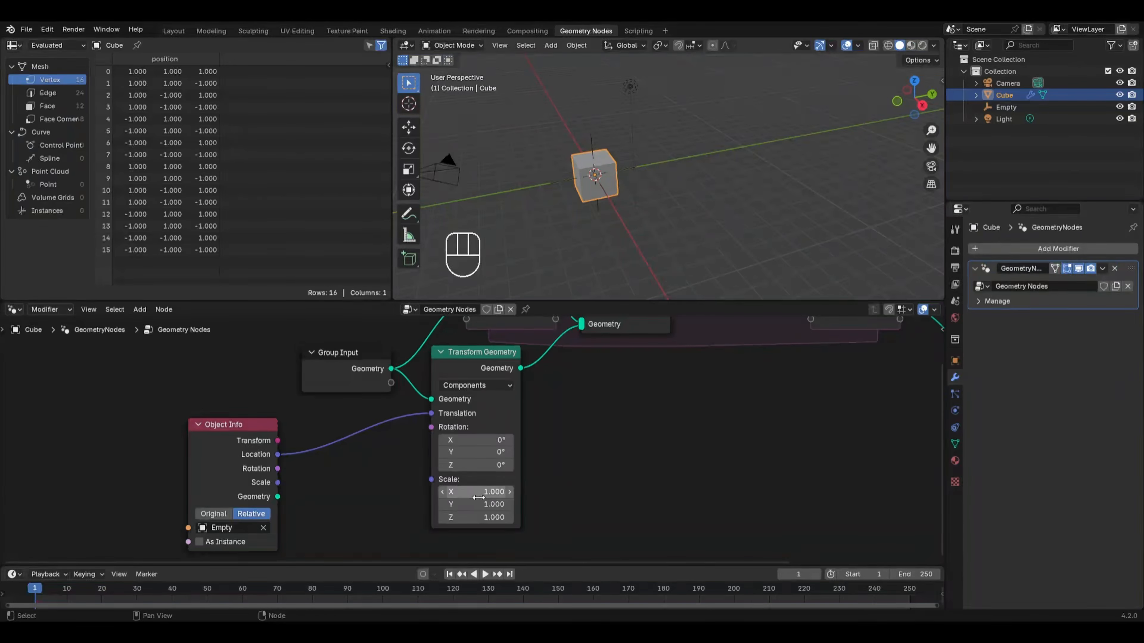
{"action": "left_click_drag", "start_coordinate": [476, 497], "coordinate": [498, 542]}
{"action": "type", "text": "0.7"}
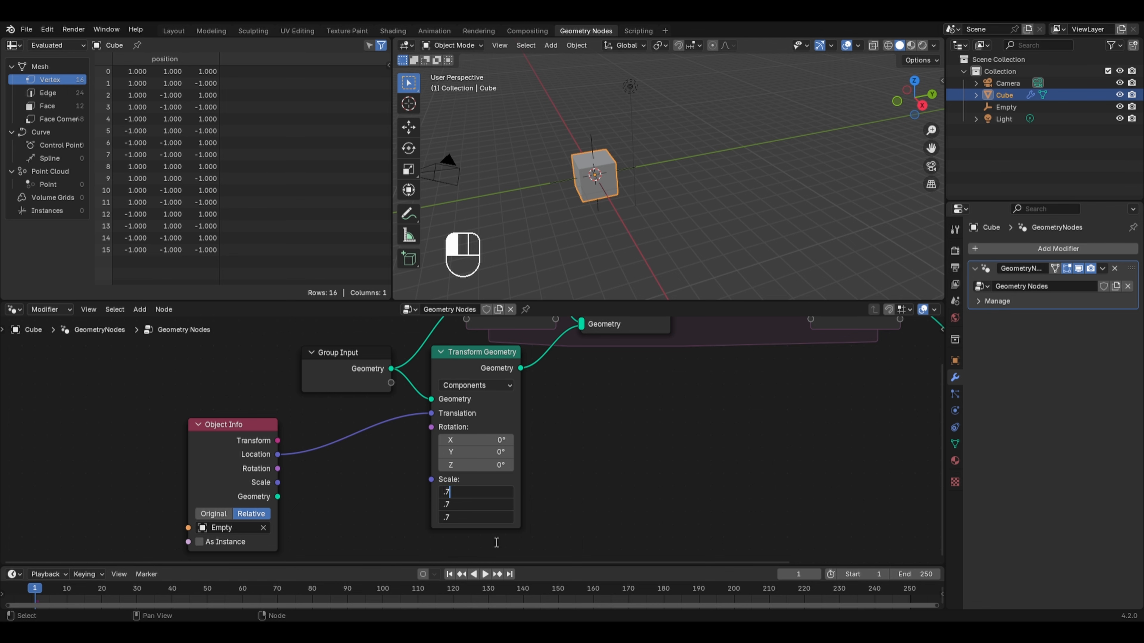
{"action": "key", "text": "Return"}
Add a Scale Elements node inside the simulation zone, inserting it between Join Geometry and the simulation output.
{"action": "middle_click_drag", "start_coordinate": [675, 344], "coordinate": [610, 496]}
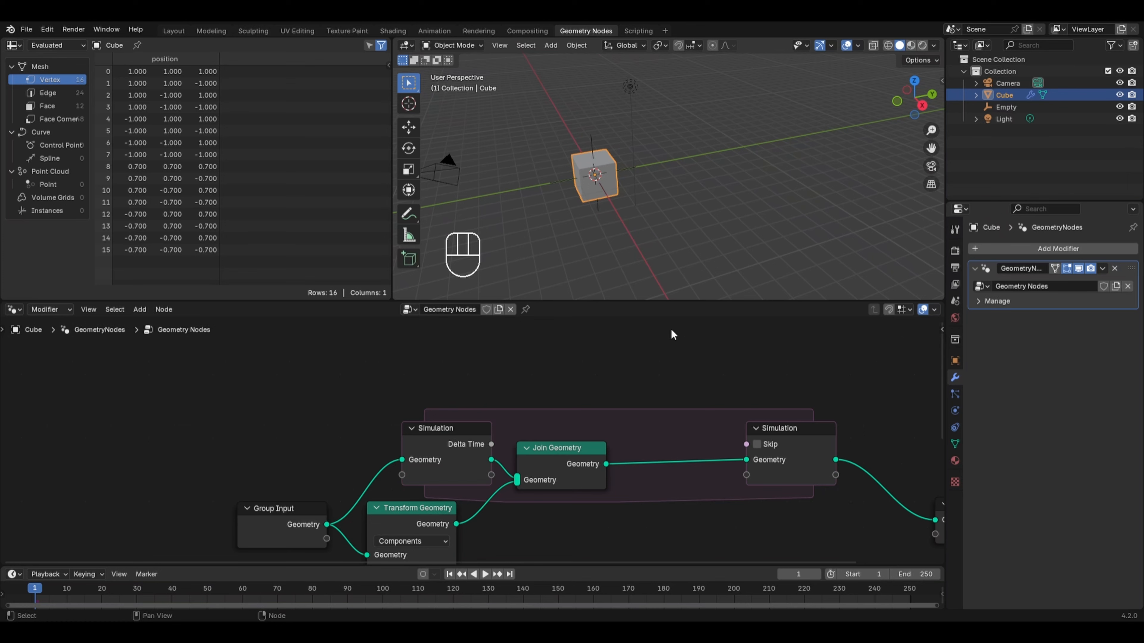
{"action": "key", "text": "shift+a"}
{"action": "mouse_move", "coordinate": [637, 371]}
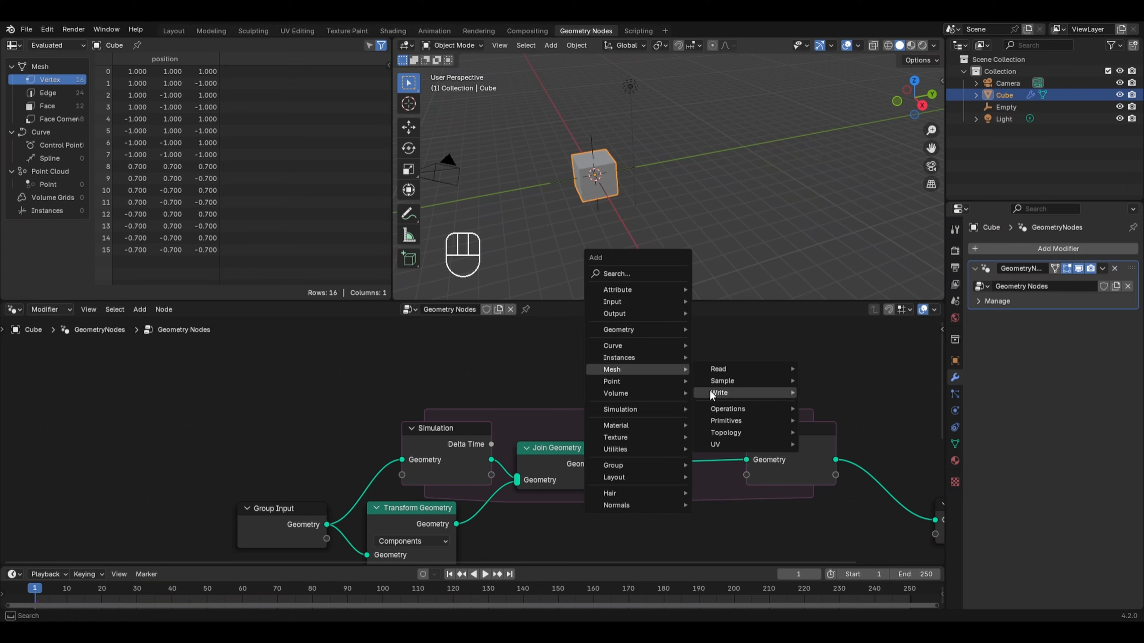
{"action": "mouse_move", "coordinate": [709, 410]}
{"action": "left_click", "coordinate": [840, 516]}
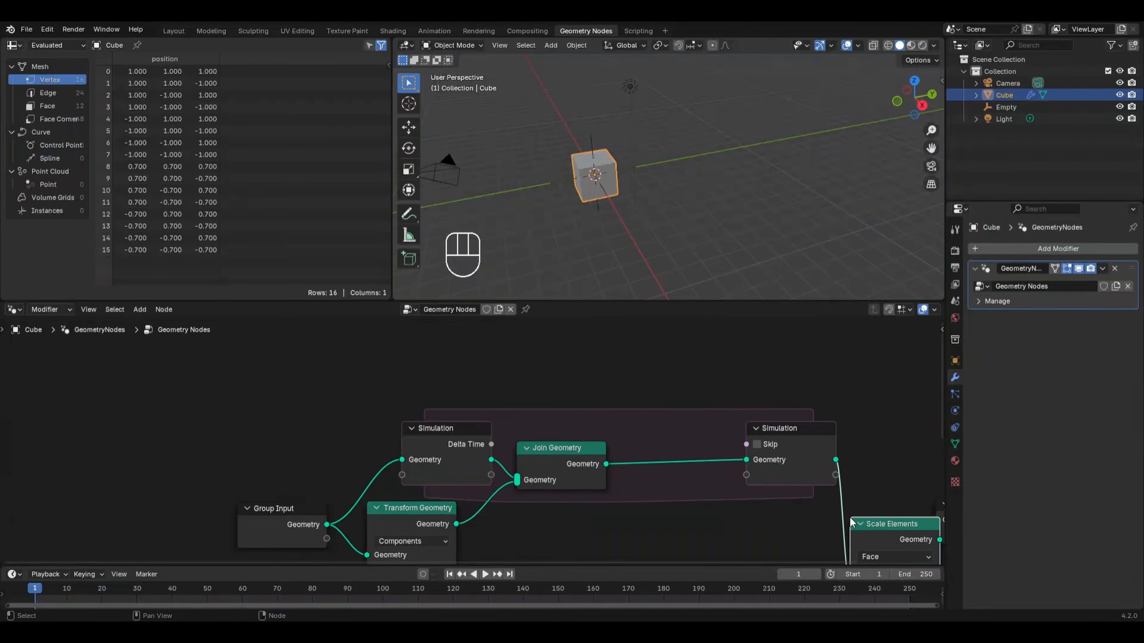
{"action": "key", "text": "ctrl+z"}
{"action": "key", "text": "ctrl+z"}
{"action": "left_click", "coordinate": [673, 427]}
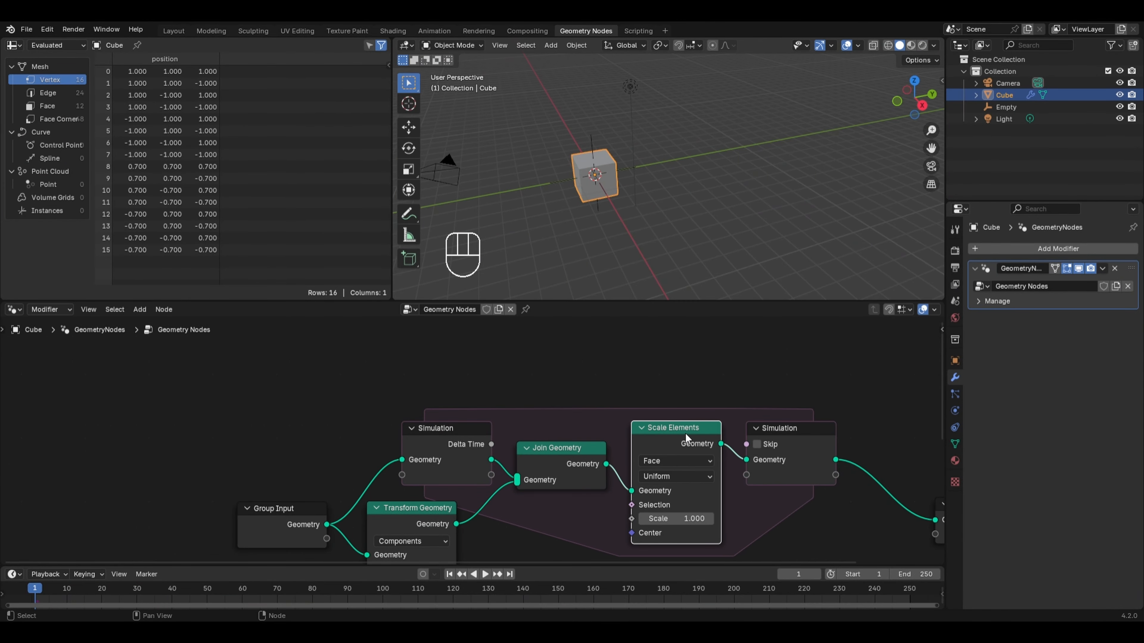
Set the Scale Elements node's Scale to 0.91.
{"action": "left_click", "coordinate": [670, 519]}
{"action": "type", "text": "0.91"}
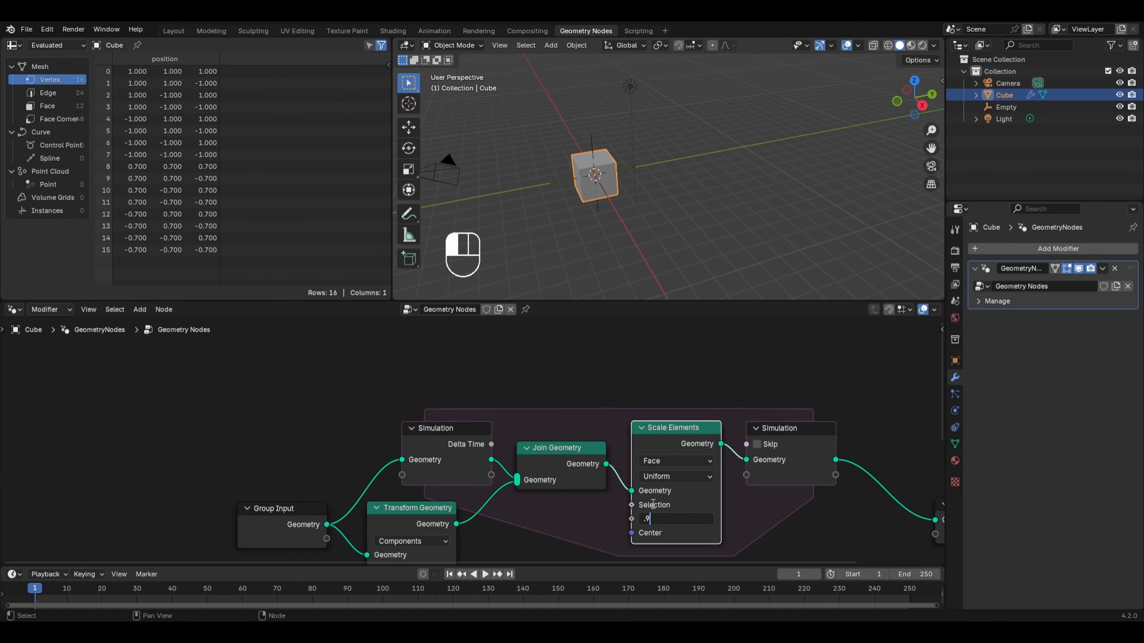
{"action": "key", "text": "Return"}
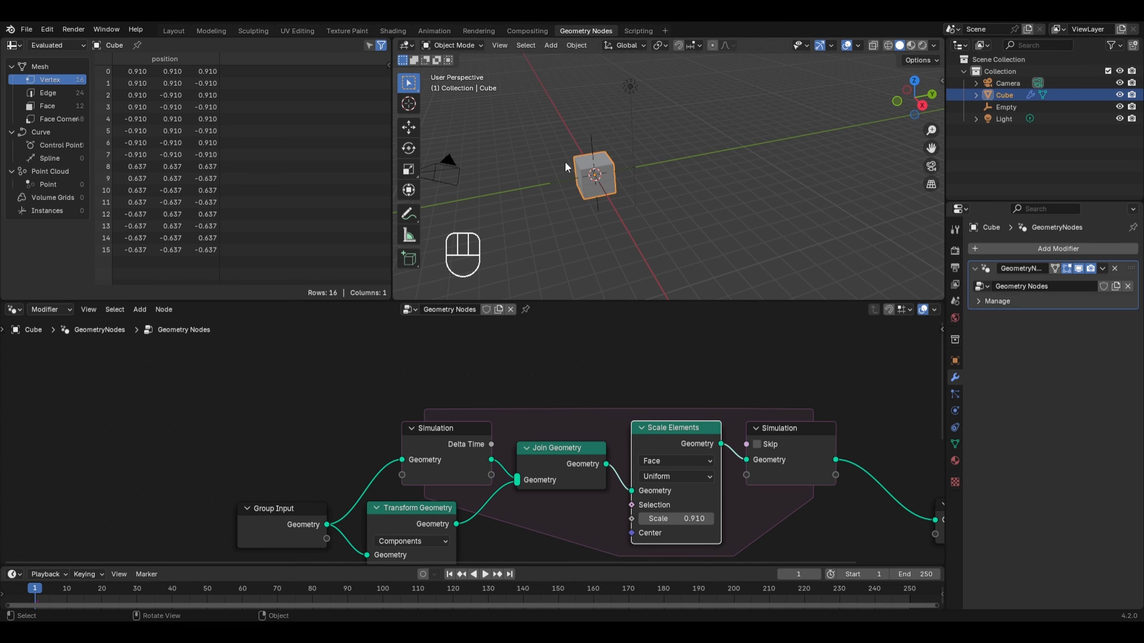
Test the shrinking trail by playing the simulation while moving the Empty around, and reset to frame 1 with the Empty's location cleared.
{"action": "left_click", "coordinate": [591, 151]}
{"action": "key", "text": "space"}
{"action": "key", "text": "g"}
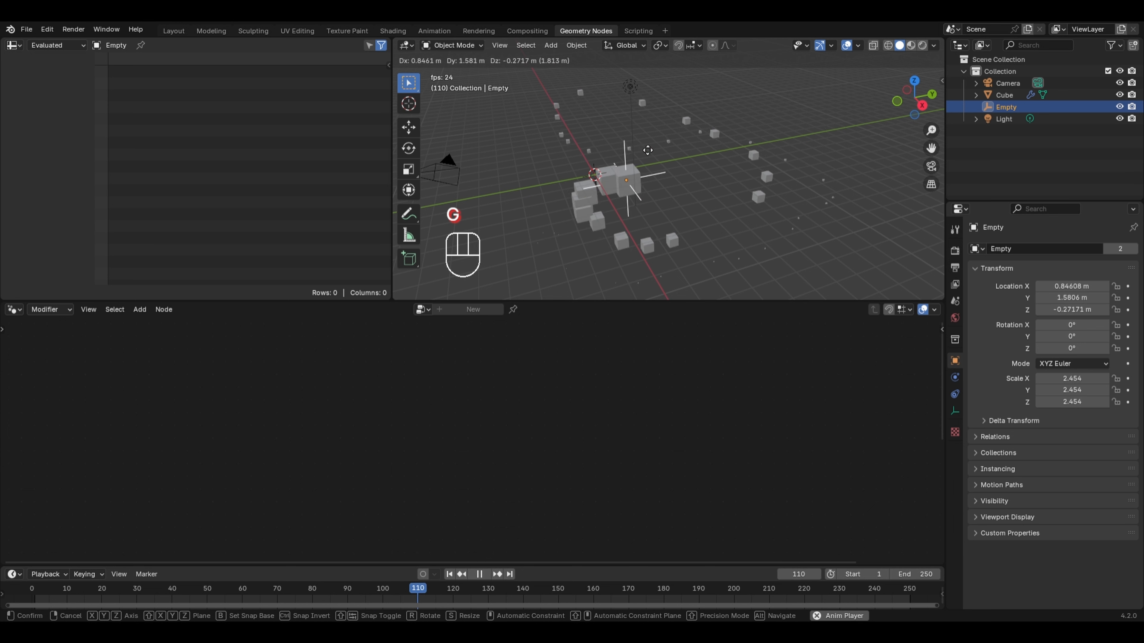
{"action": "left_click", "coordinate": [761, 153]}
{"action": "key", "text": "space"}
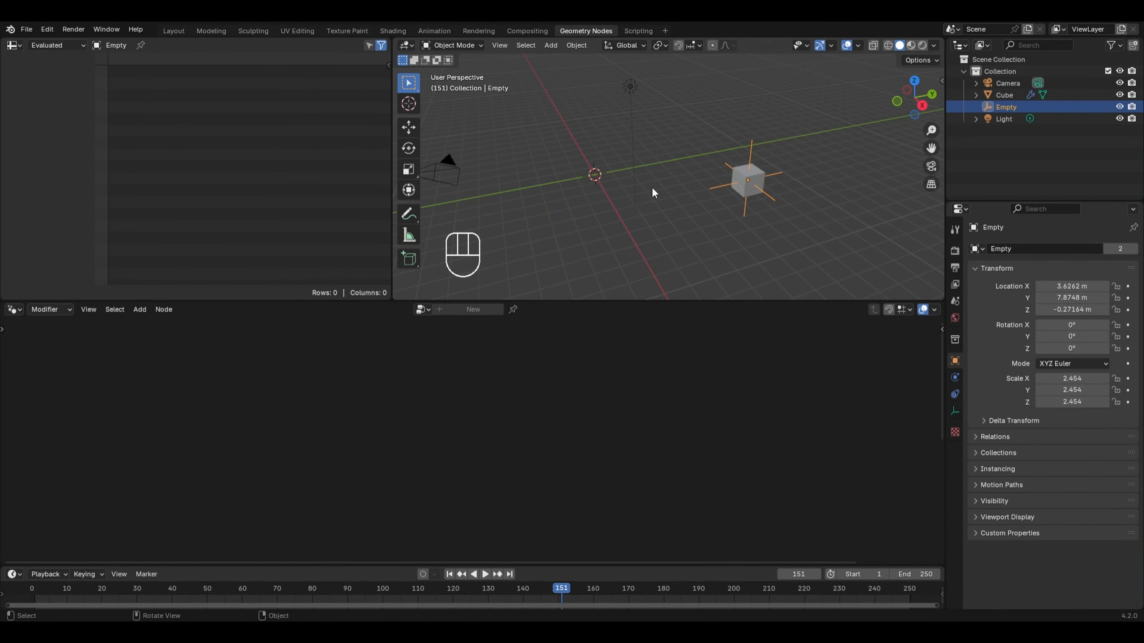
{"action": "left_click", "coordinate": [36, 594]}
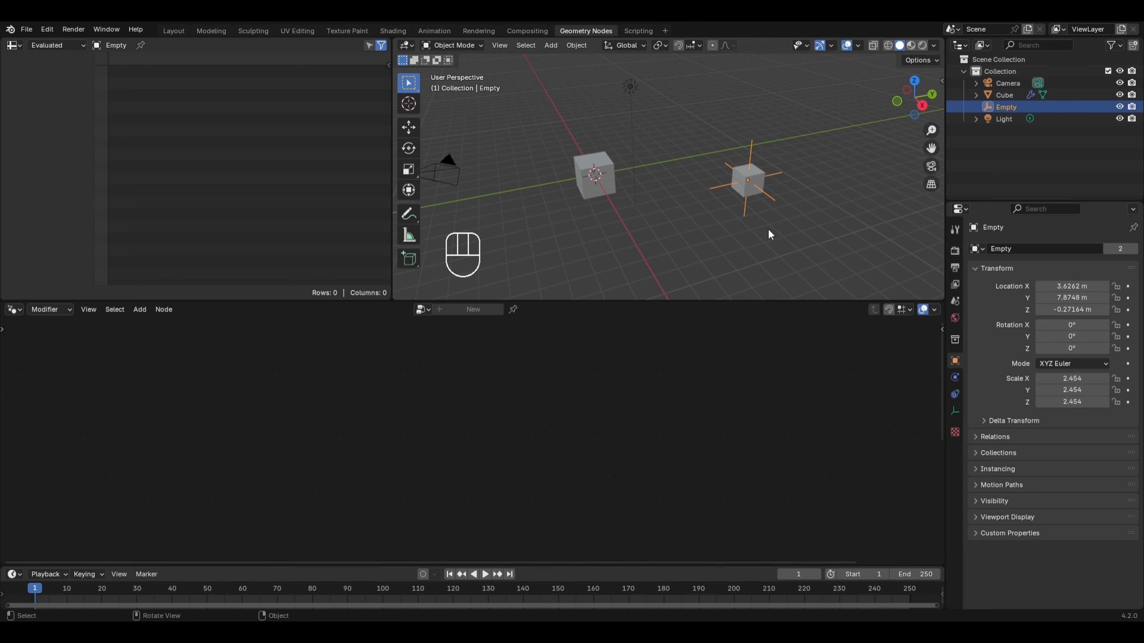
{"action": "key", "text": "alt+g"}
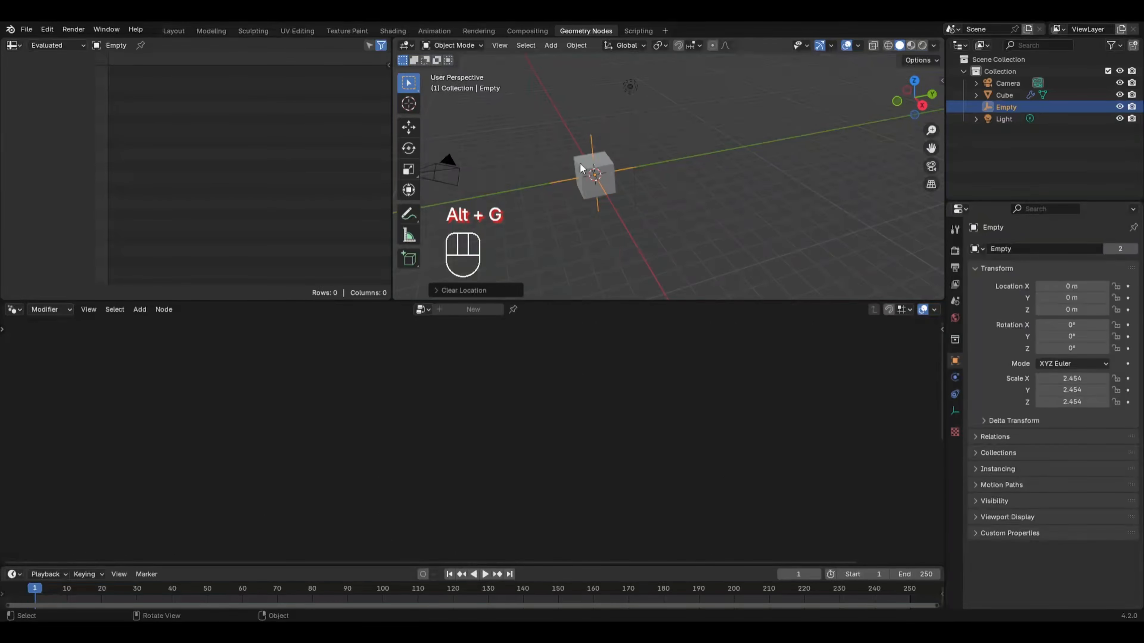
Select the cube and set its Scale Elements node's Scale to 0.96.
{"action": "left_click", "coordinate": [581, 169]}
{"action": "middle_click_drag", "start_coordinate": [551, 483], "coordinate": [571, 408]}
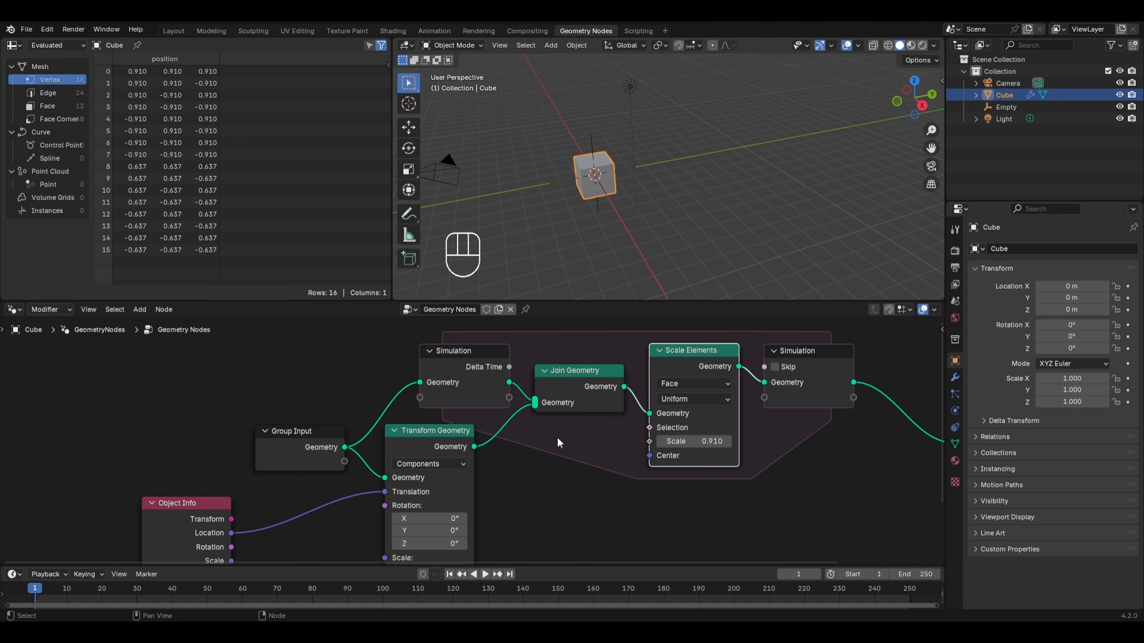
{"action": "left_click", "coordinate": [706, 437]}
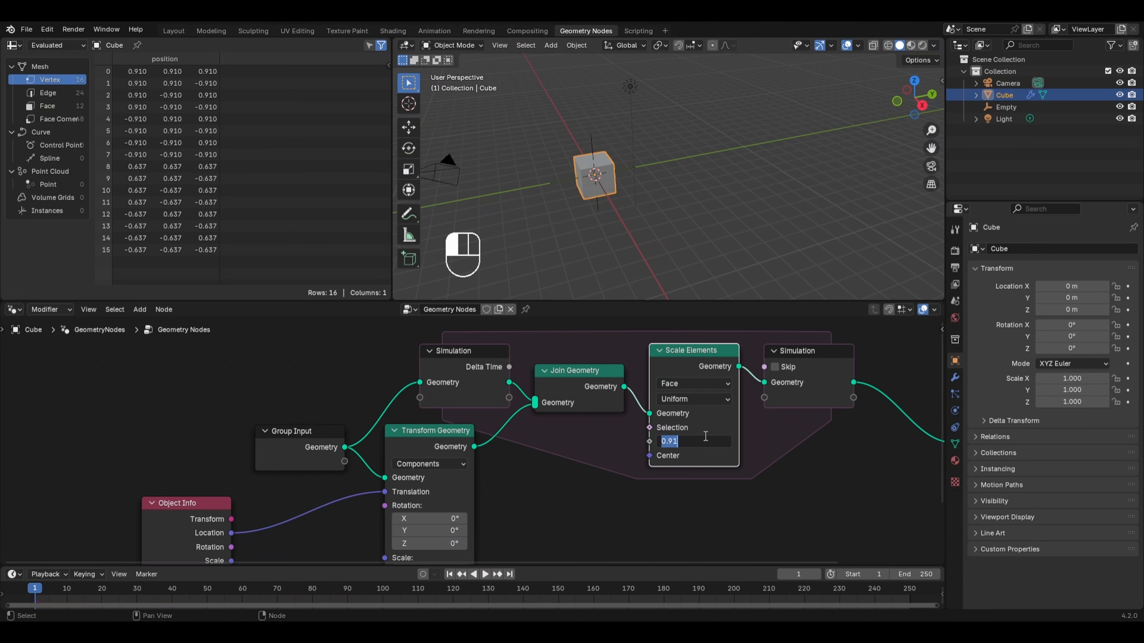
{"action": "type", "text": "0.96"}
{"action": "key", "text": "Return"}
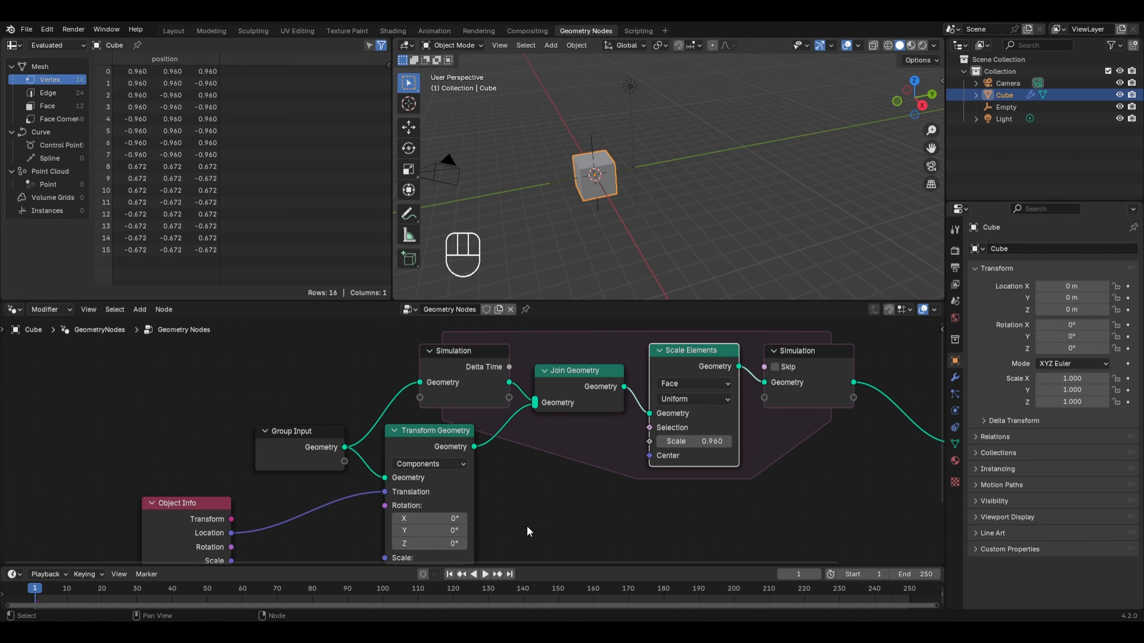
Set the Transform Geometry scale to 0.8 on the X, Y and Z axes.
{"action": "middle_click_drag", "start_coordinate": [529, 532], "coordinate": [605, 408]}
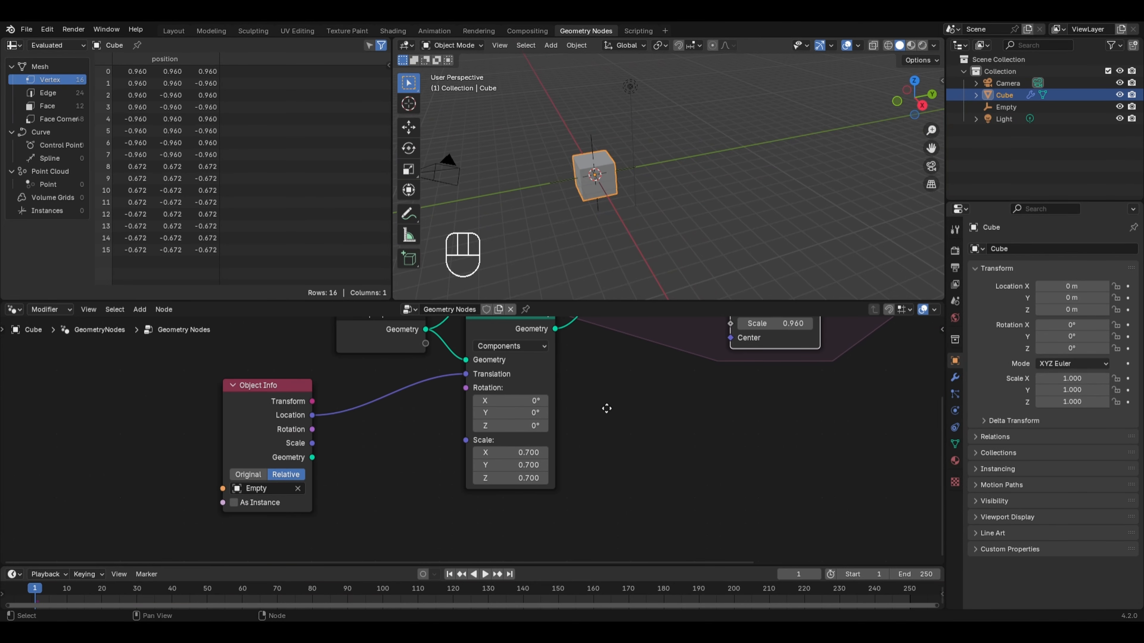
{"action": "left_click", "coordinate": [522, 453]}
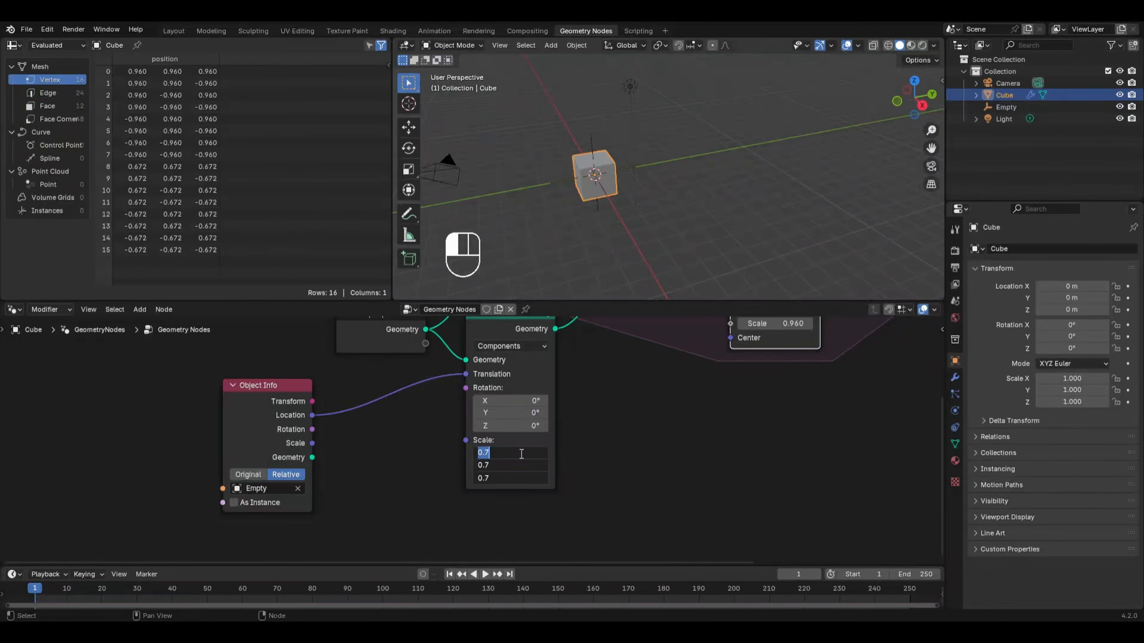
{"action": "type", "text": "0.8"}
{"action": "key", "text": "Return"}
Play the simulation from frame 0 while sweeping the Empty around the viewport, and restore frame 1 and the Empty's cleared location.
{"action": "key", "text": "Left"}
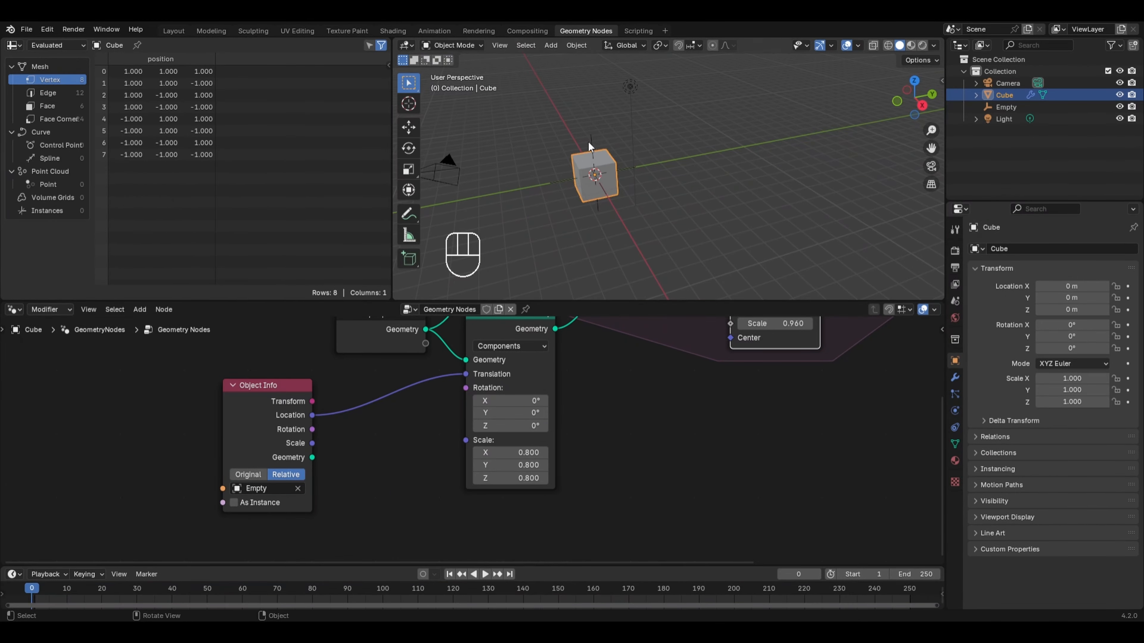
{"action": "left_click", "coordinate": [589, 147]}
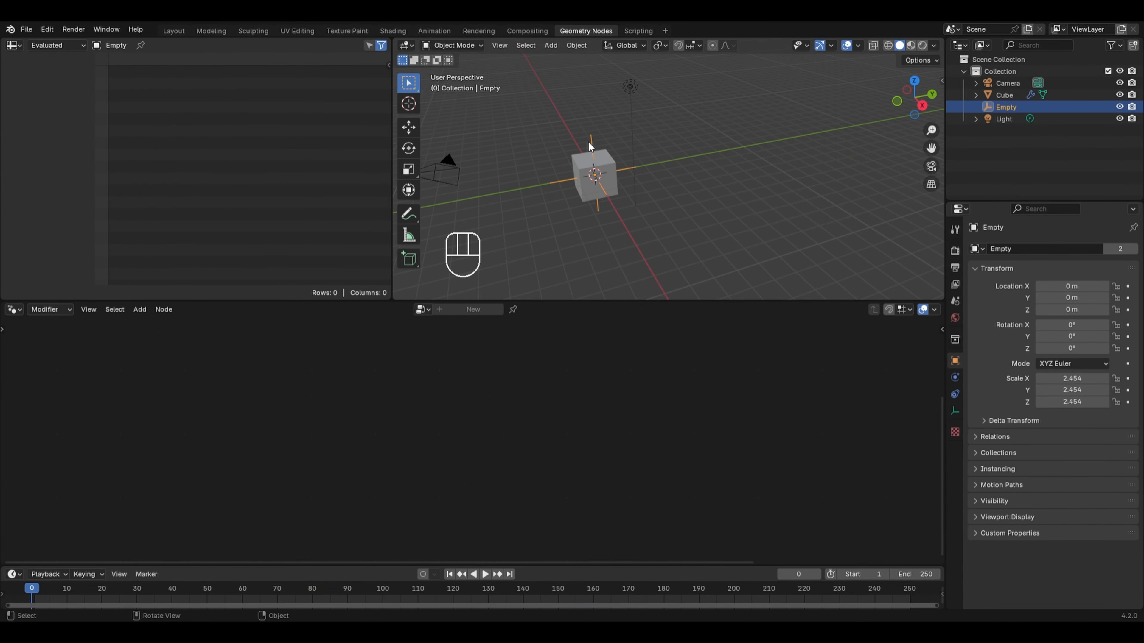
{"action": "key", "text": "space"}
{"action": "key", "text": "g"}
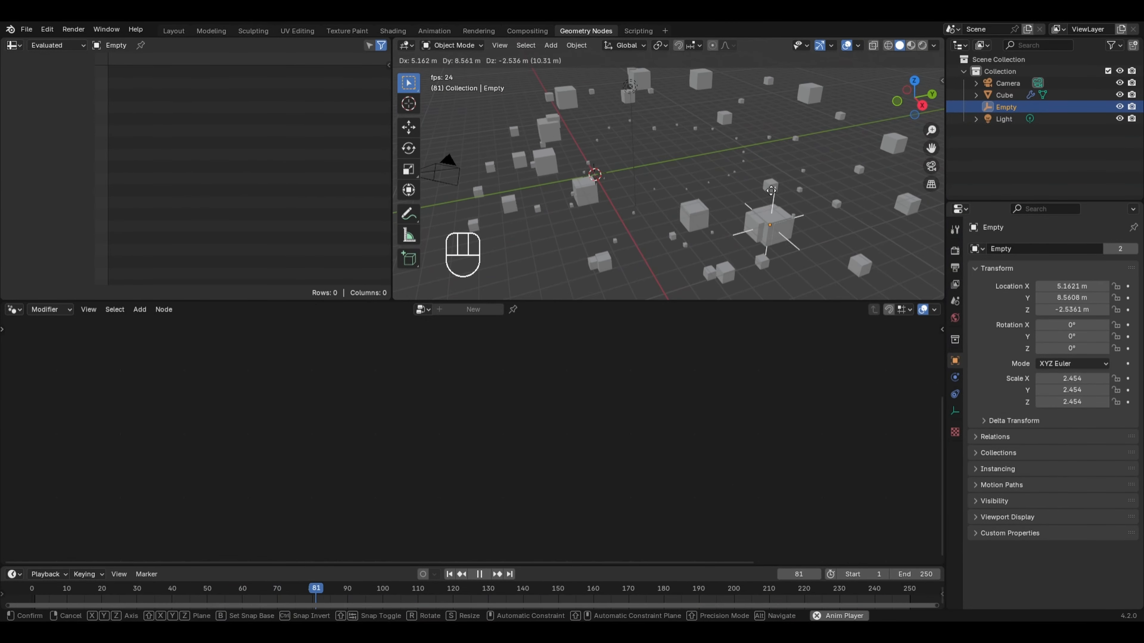
{"action": "left_click", "coordinate": [786, 169]}
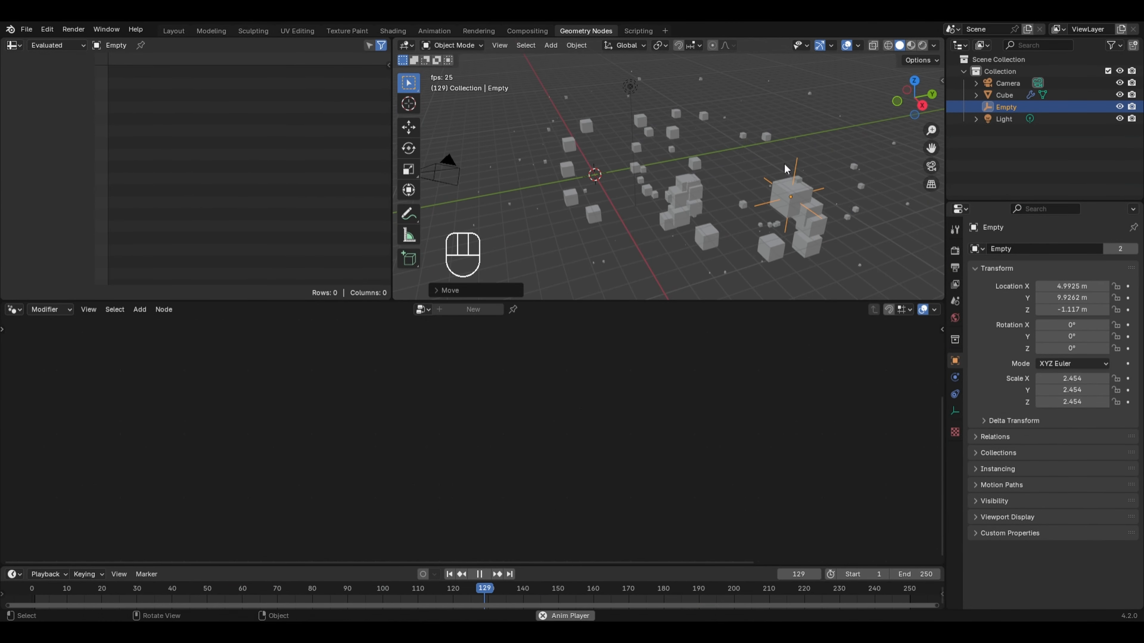
{"action": "key", "text": "space"}
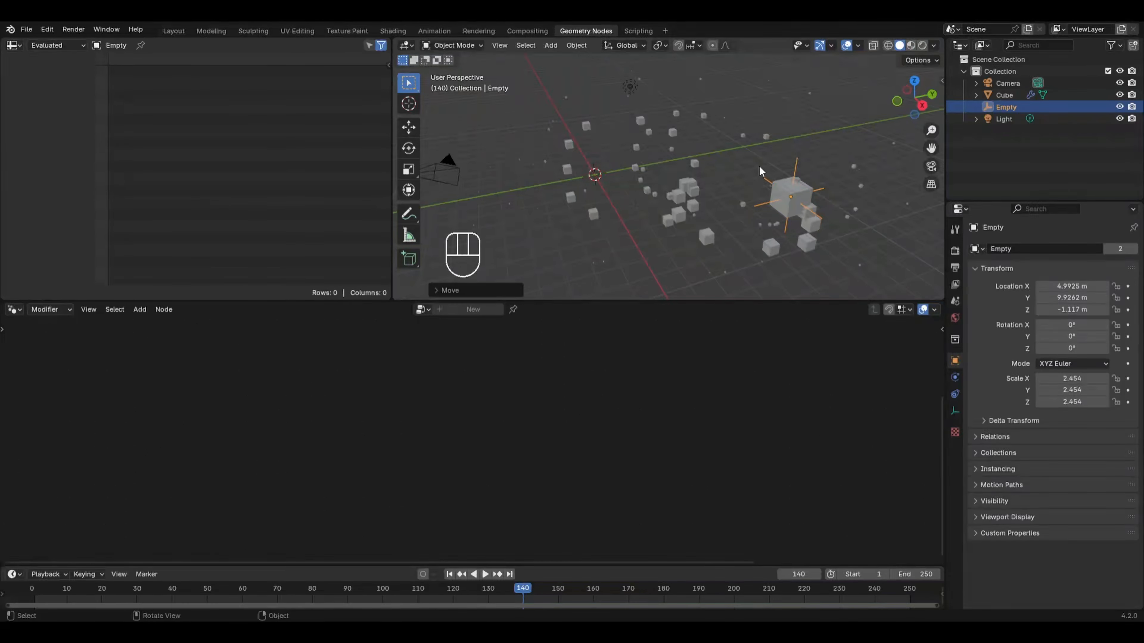
{"action": "left_click", "coordinate": [36, 593]}
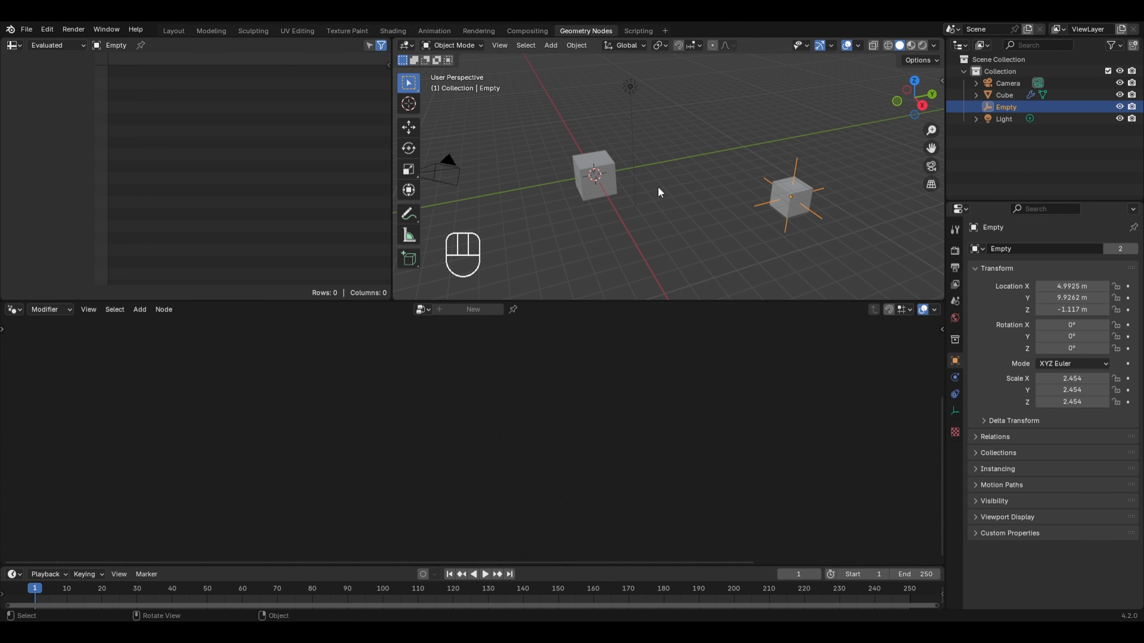
{"action": "key", "text": "alt+g"}
Switch to the right orthographic view and insert a keyframe for the Empty at the origin on frame 1.
{"action": "left_click", "coordinate": [603, 171]}
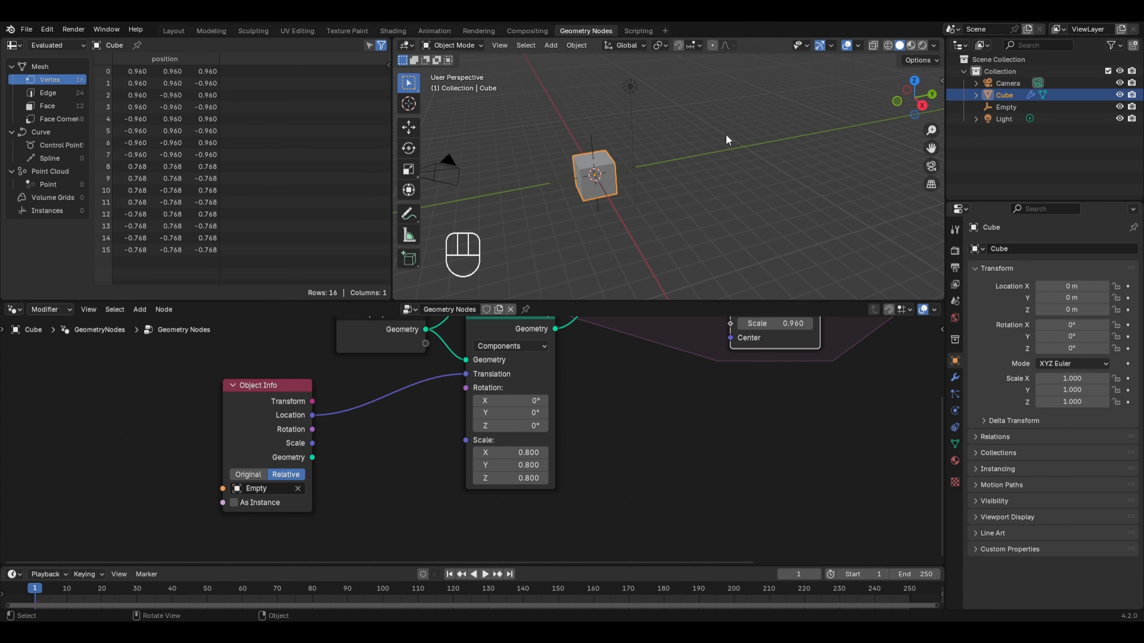
{"action": "key", "text": "KP_3"}
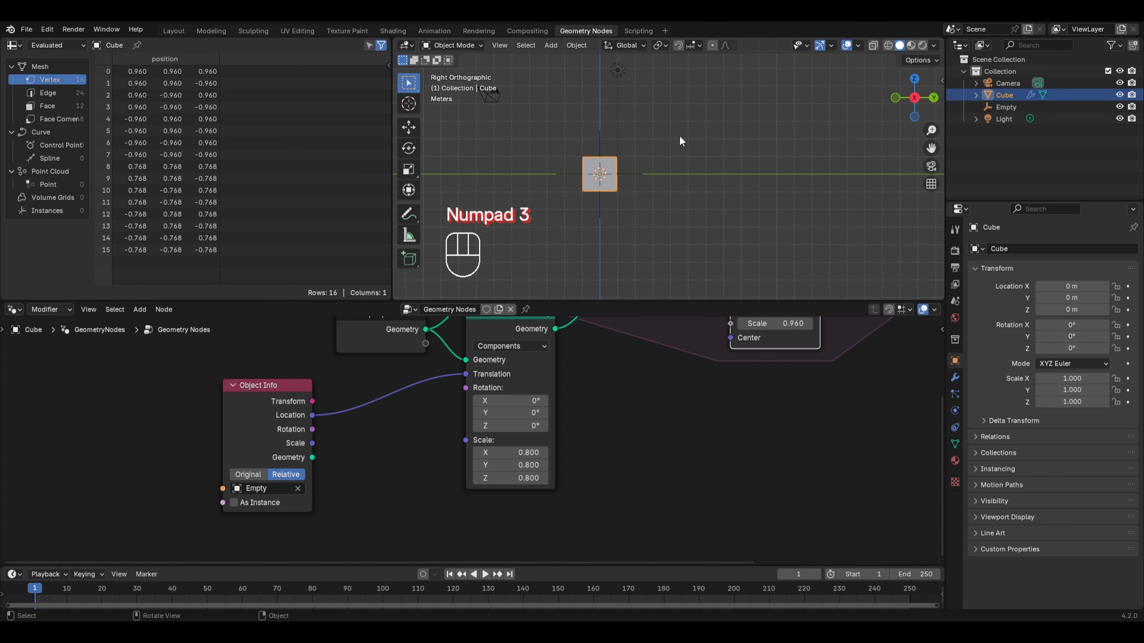
{"action": "left_click", "coordinate": [601, 145]}
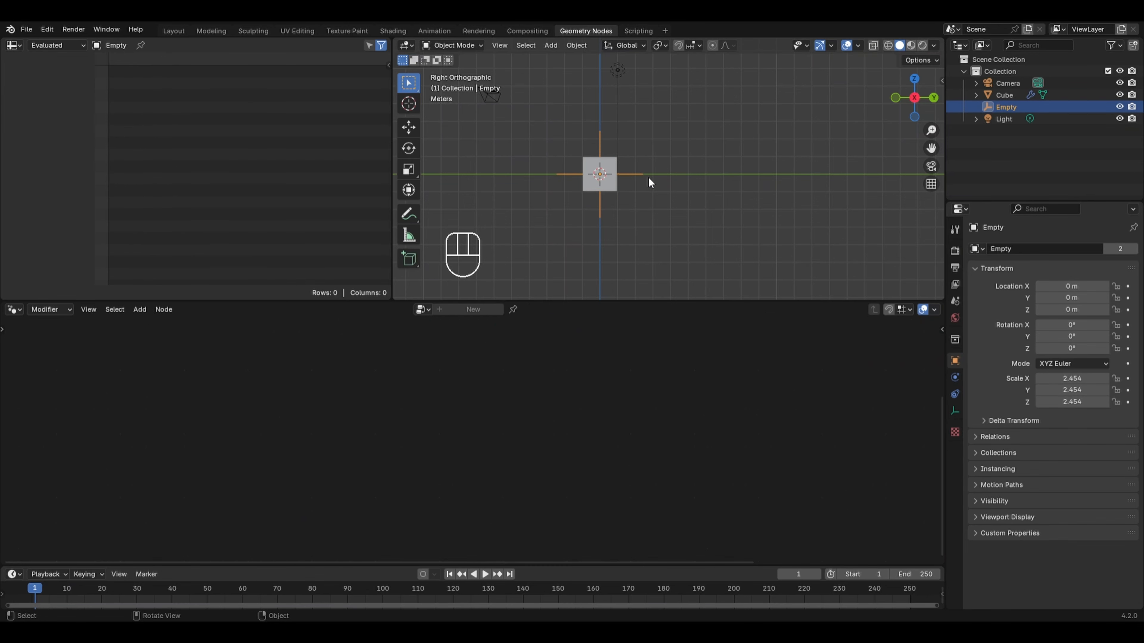
{"action": "key", "text": "i"}
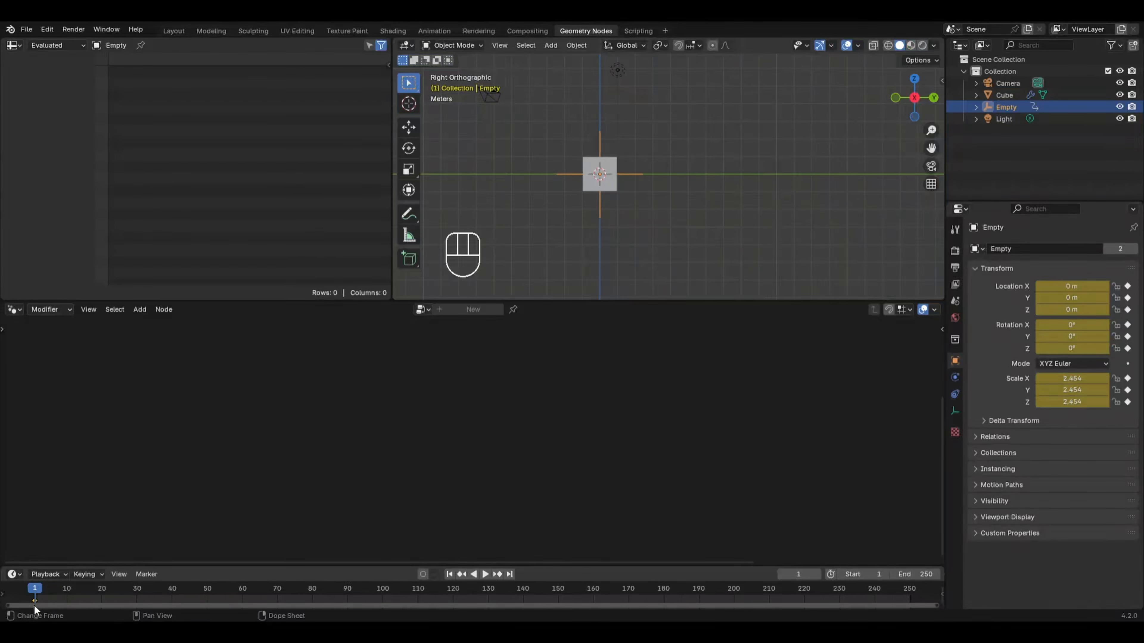
Keyframe the Empty at about Y 11.9 m and Z 4 m on frame 40, and preview the animation from frame 1 to 31.
{"action": "left_click_drag", "start_coordinate": [35, 595], "coordinate": [172, 594]}
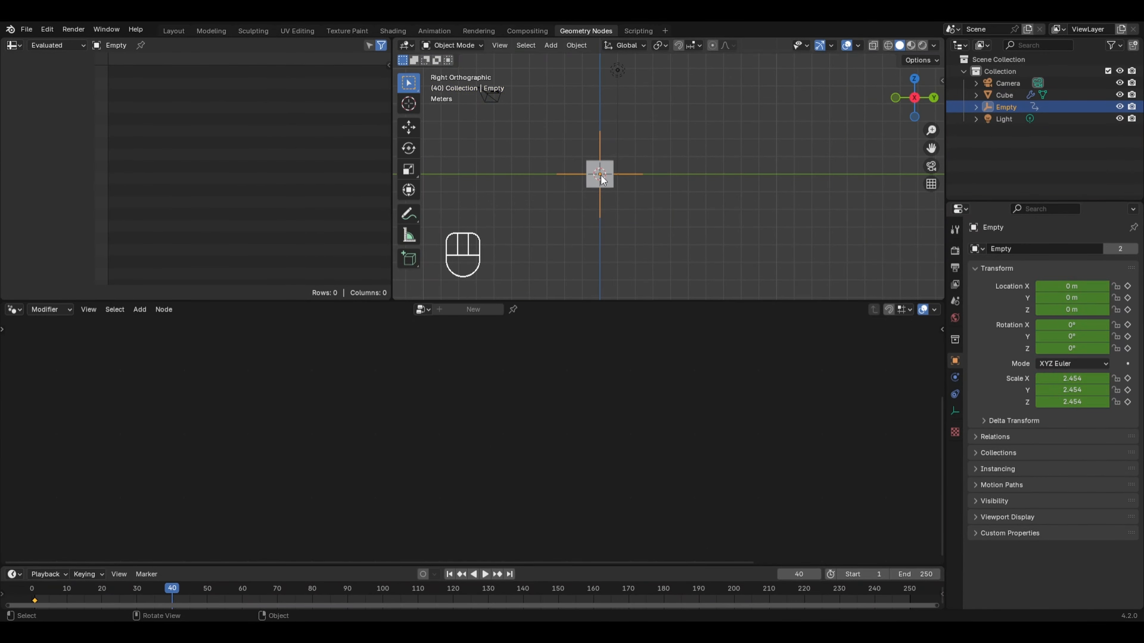
{"action": "key", "text": "g"}
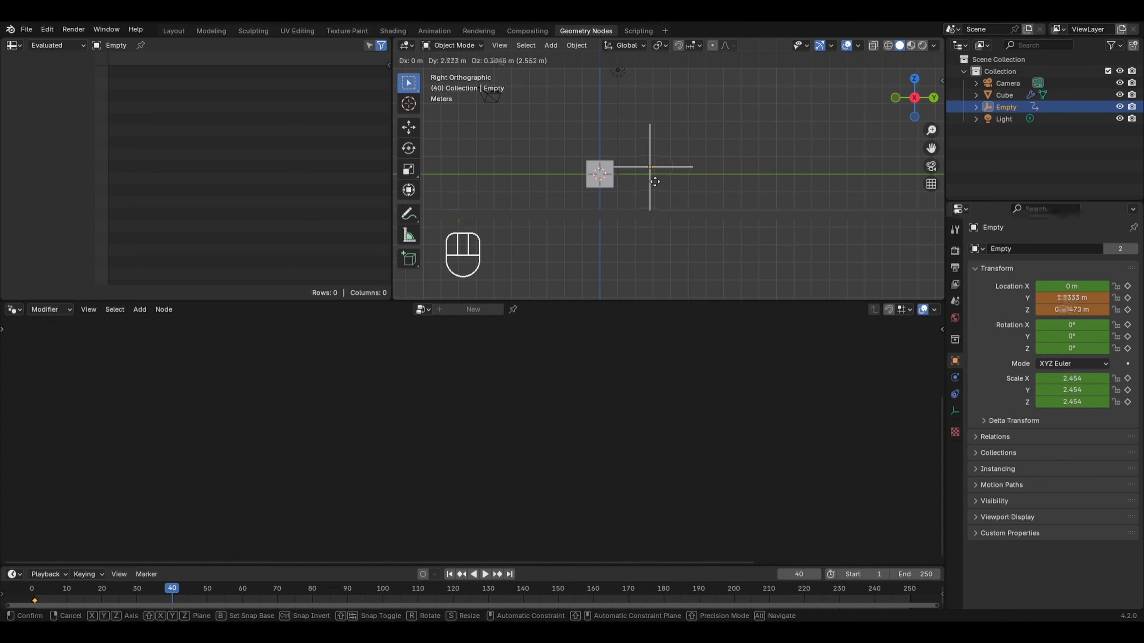
{"action": "left_click", "coordinate": [812, 119]}
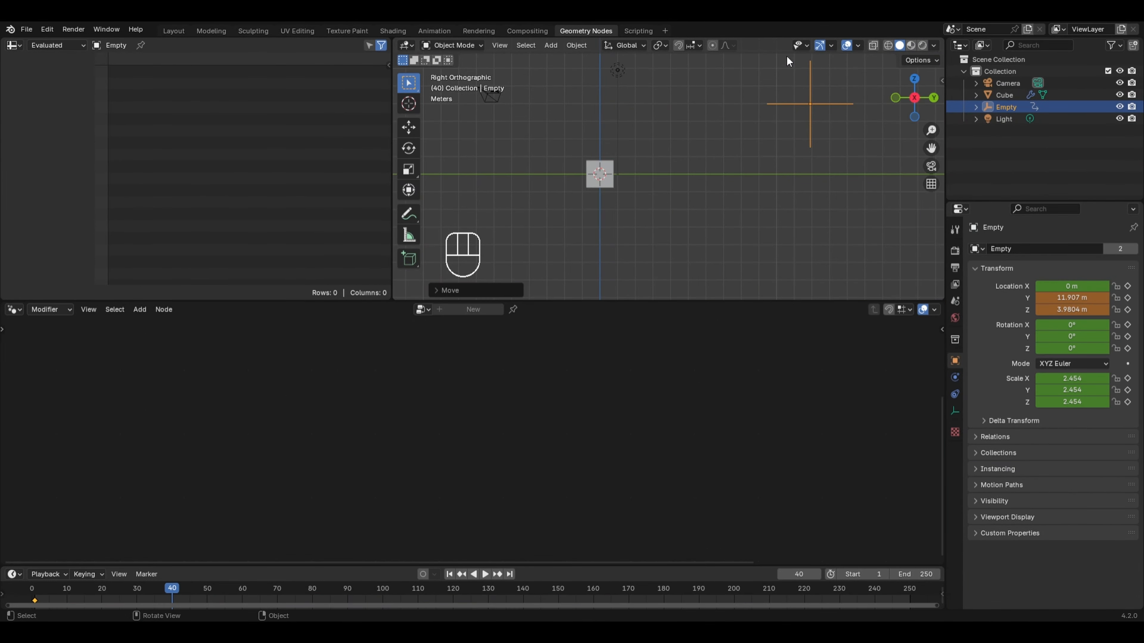
{"action": "key", "text": "i"}
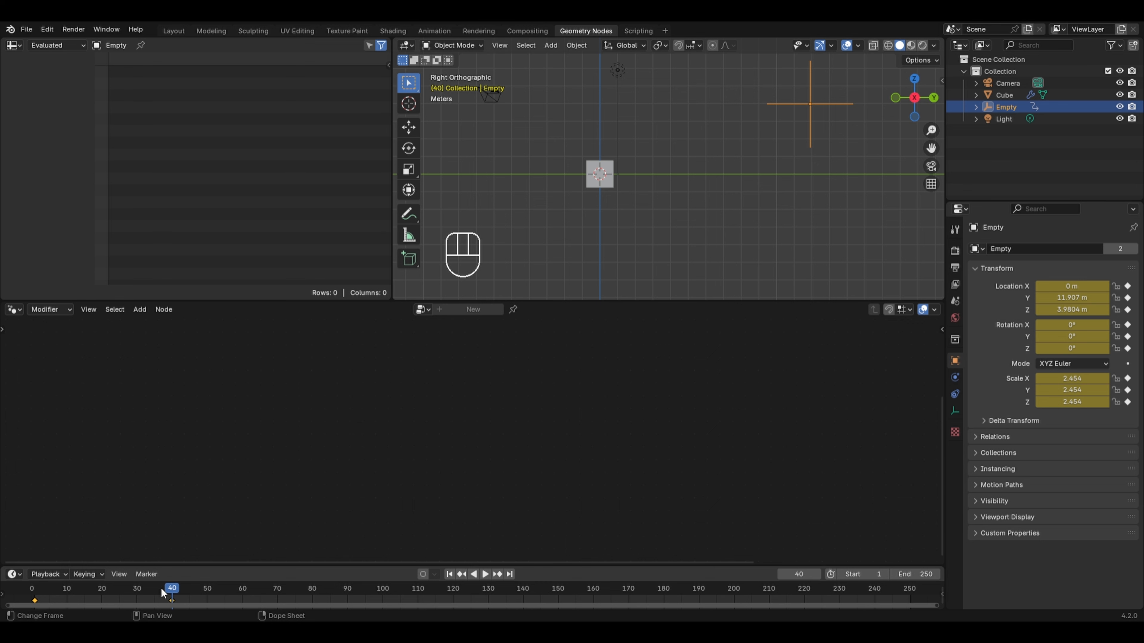
{"action": "left_click", "coordinate": [34, 587]}
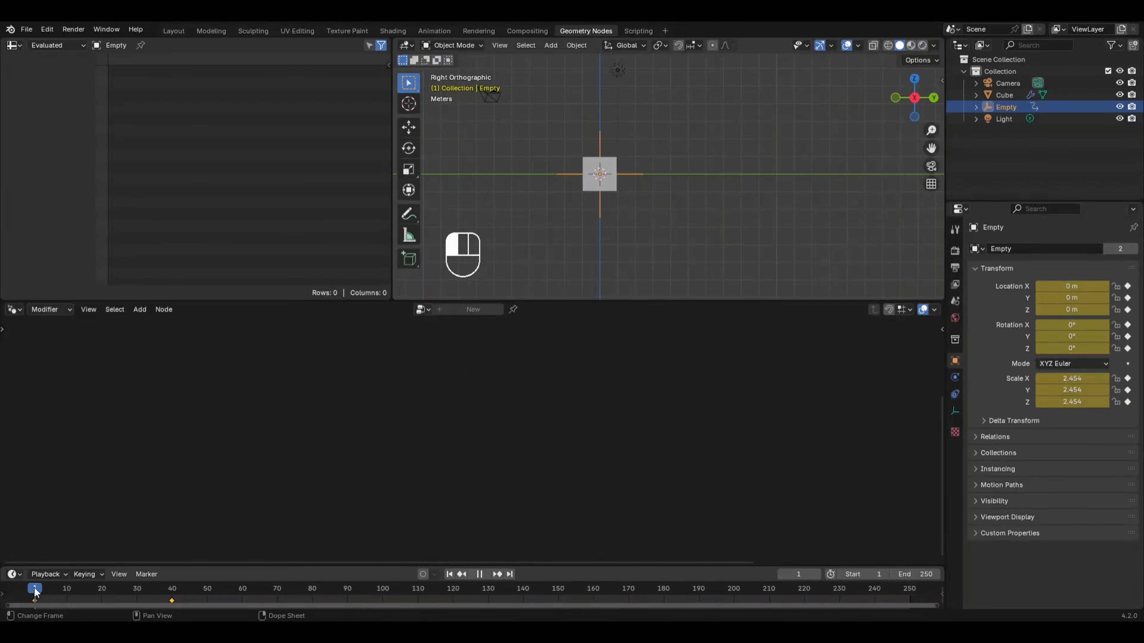
{"action": "left_click_drag", "start_coordinate": [34, 587], "coordinate": [141, 594]}
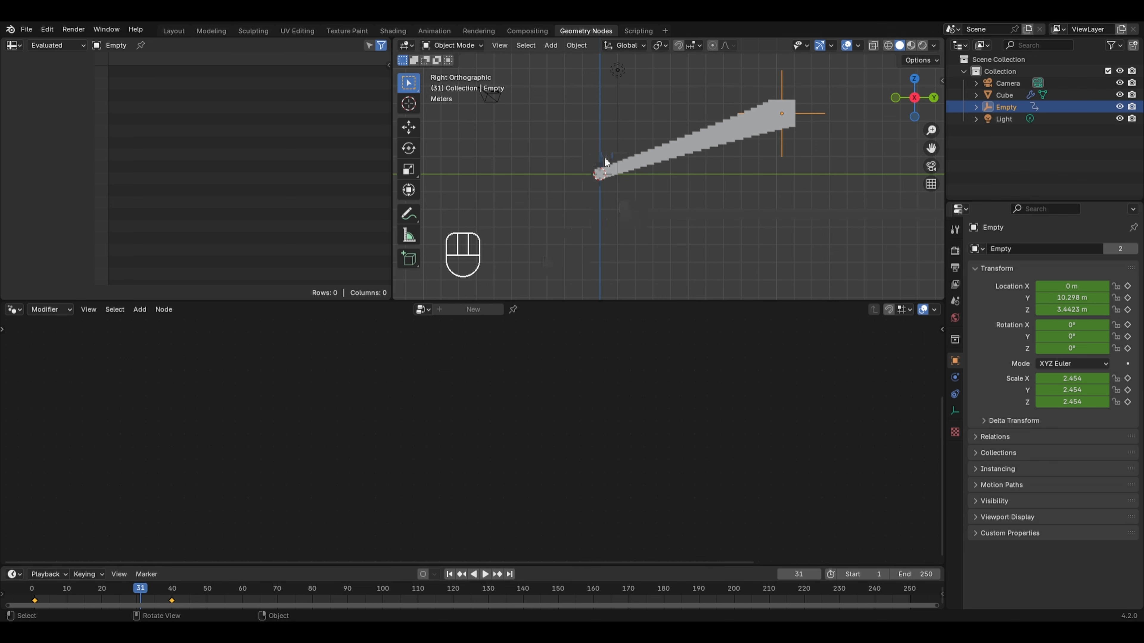
Select the cube trail and set its Transform Geometry scale to 1 on the X, Y and Z axes.
{"action": "left_click", "coordinate": [708, 141]}
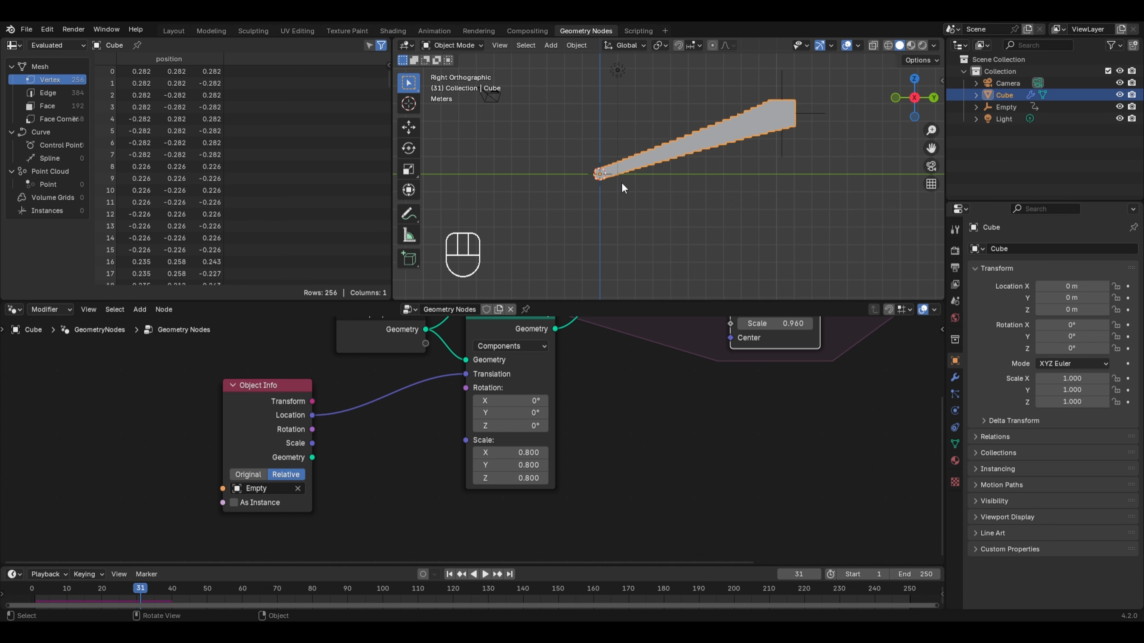
{"action": "scroll", "coordinate": [585, 378], "scroll_direction": "up", "scroll_amount": 1}
{"action": "left_click", "coordinate": [528, 464]}
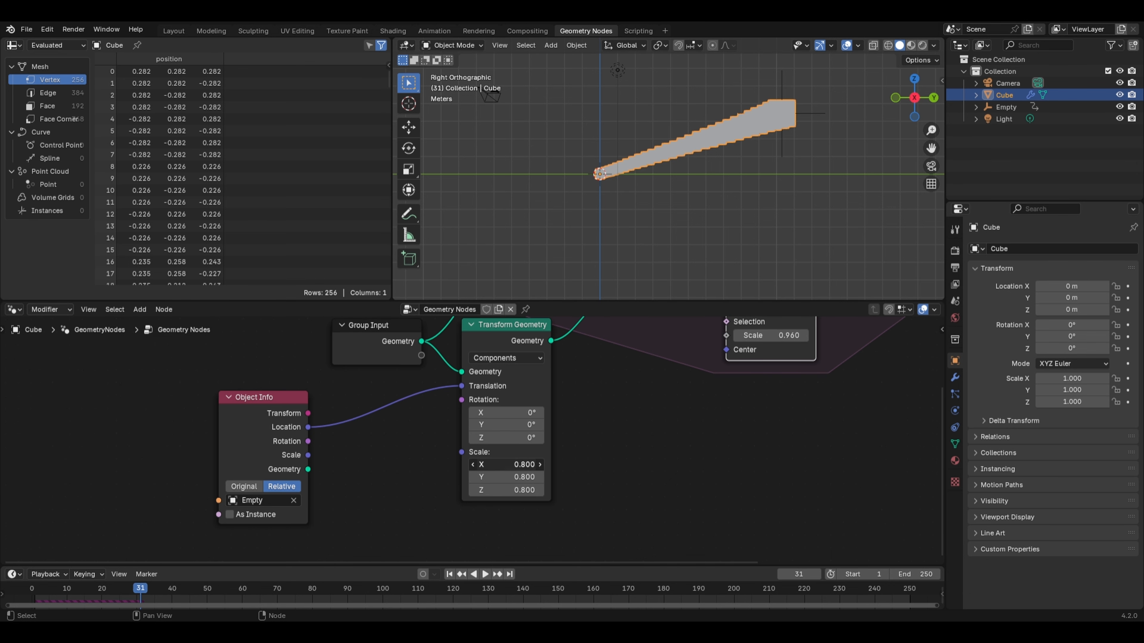
{"action": "type", "text": "1"}
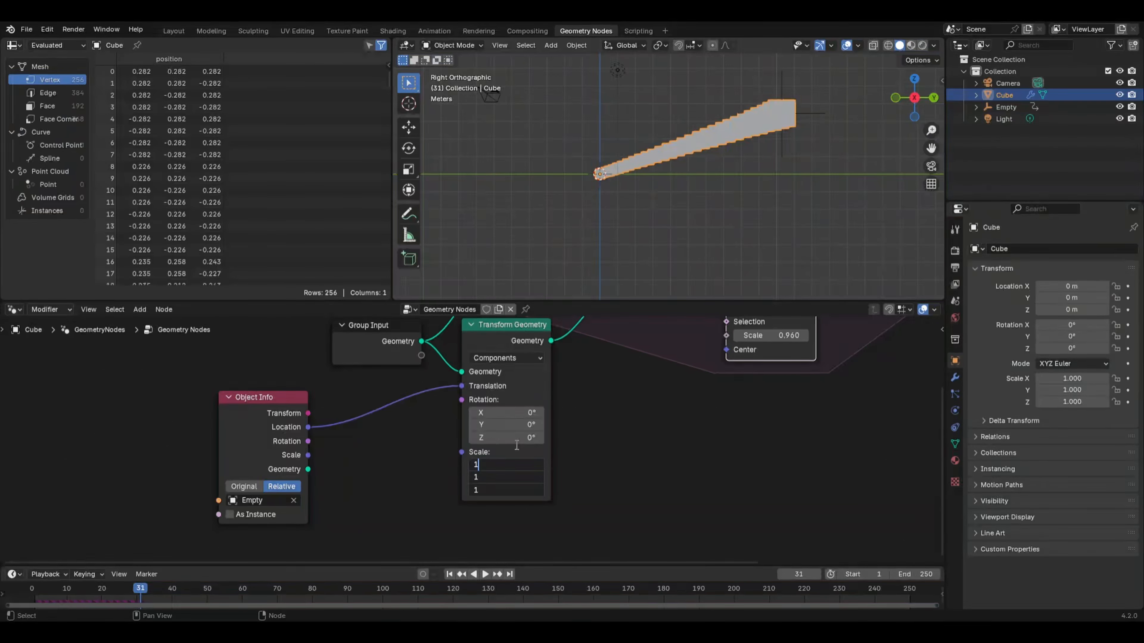
{"action": "key", "text": "Return"}
{"action": "middle_click_drag", "start_coordinate": [614, 355], "coordinate": [449, 450]}
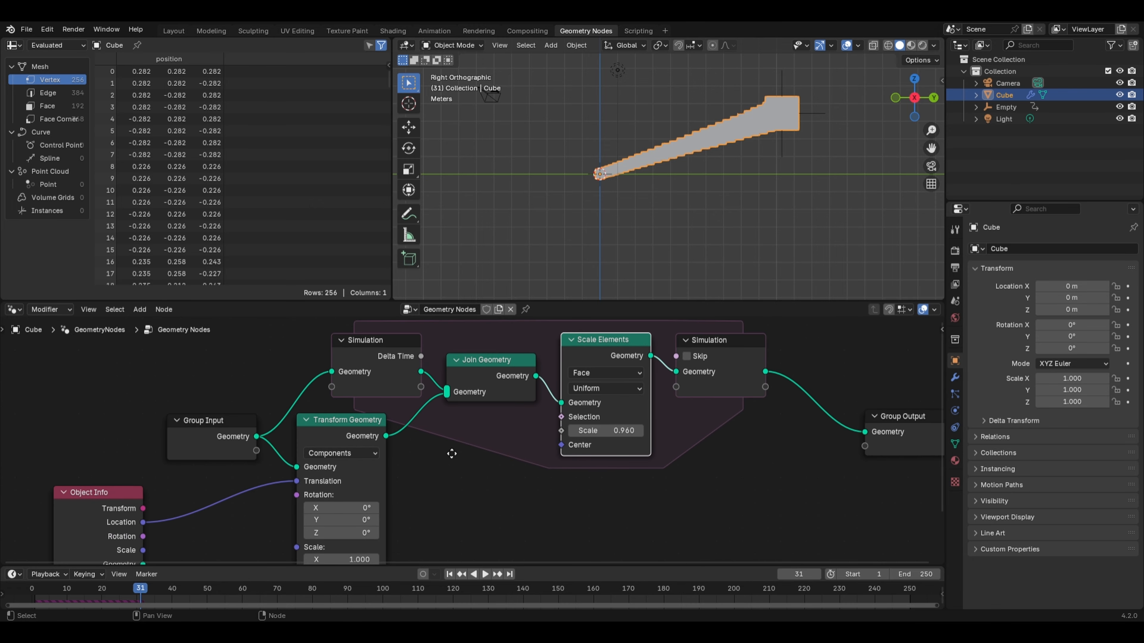
Set the Scale Elements node's face scale to 0.92.
{"action": "left_click", "coordinate": [620, 429]}
{"action": "type", "text": "."}
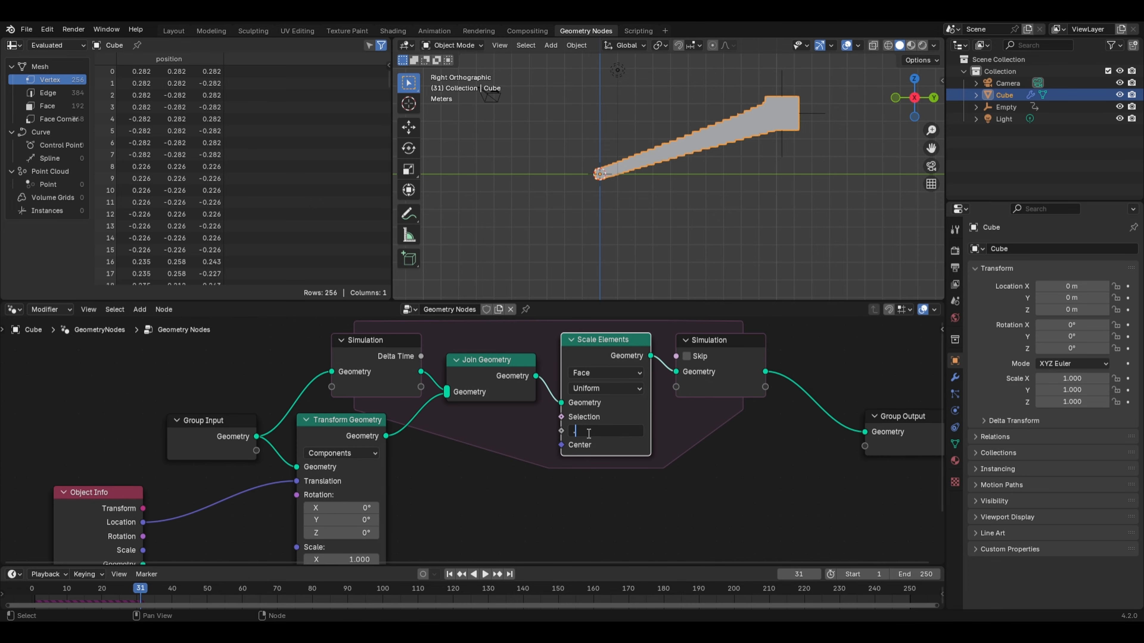
{"action": "type", "text": "92"}
{"action": "key", "text": "Return"}
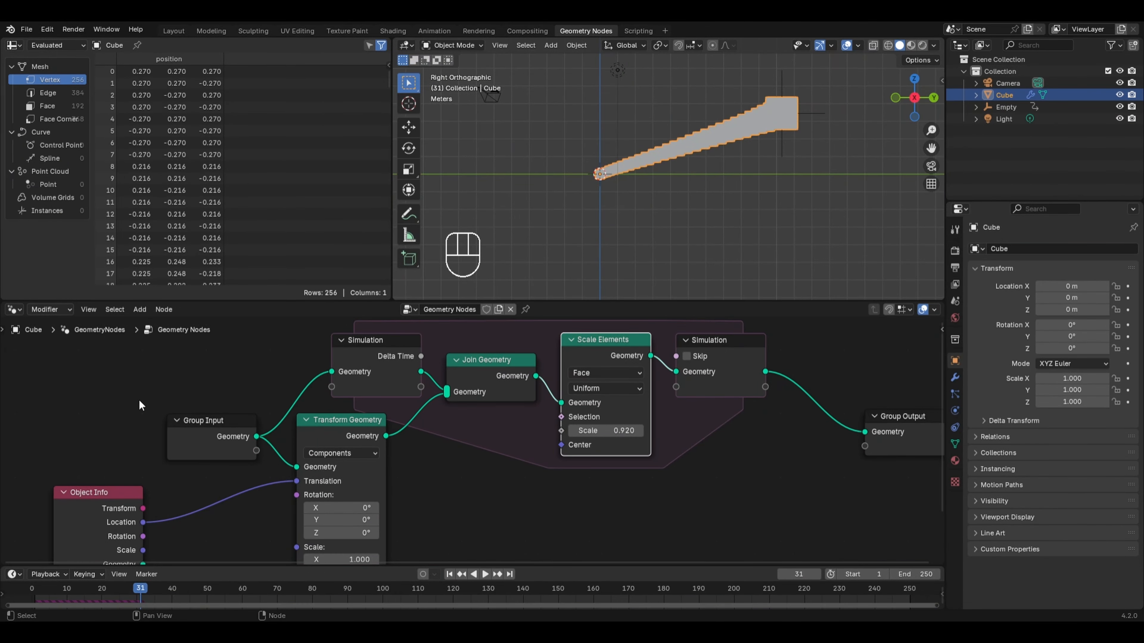
Add a UV Sphere mesh primitive node and connect its Mesh to the Geometry inputs of the Simulation input and Transform Geometry nodes.
{"action": "key", "text": "shift+a"}
{"action": "mouse_move", "coordinate": [114, 470]}
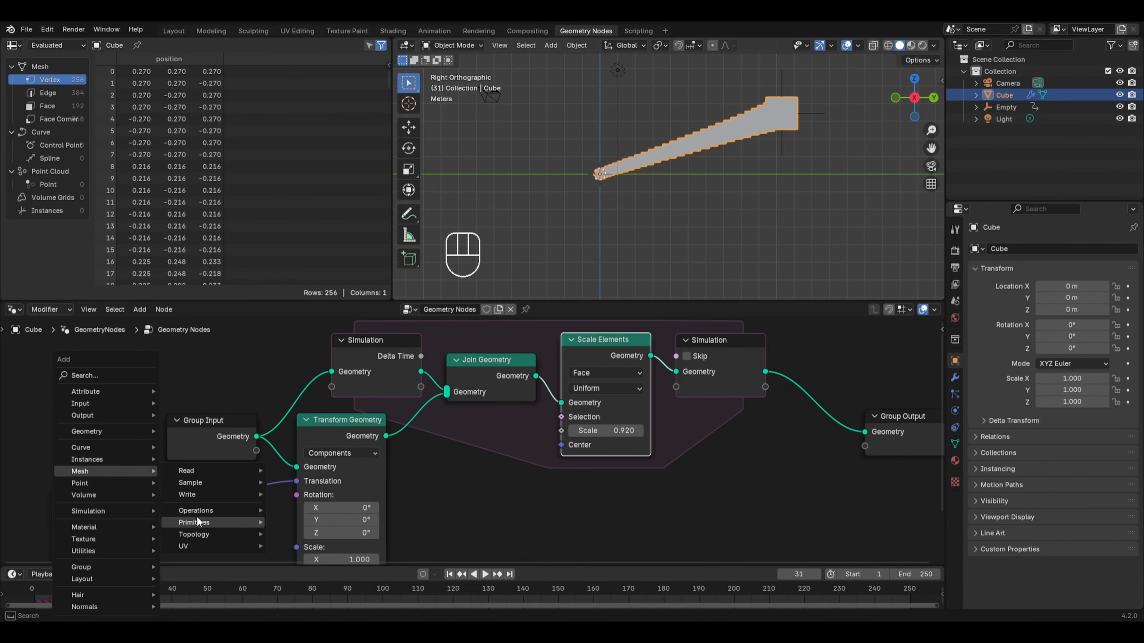
{"action": "mouse_move", "coordinate": [197, 521]}
{"action": "left_click", "coordinate": [305, 523]}
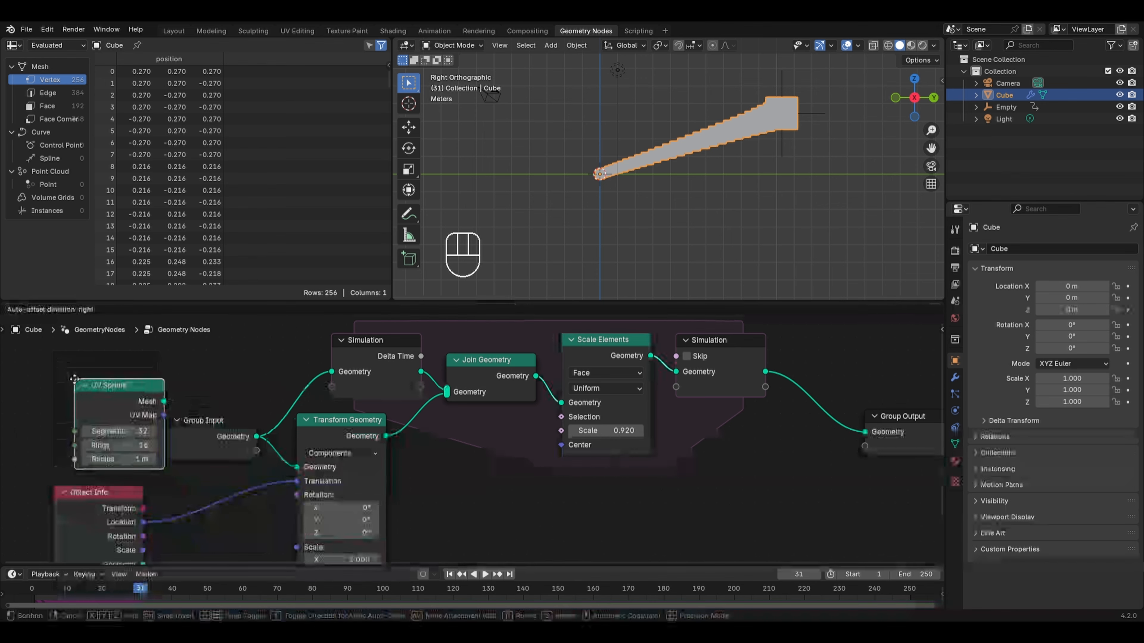
{"action": "left_click", "coordinate": [69, 378]}
{"action": "left_click_drag", "start_coordinate": [157, 401], "coordinate": [329, 376]}
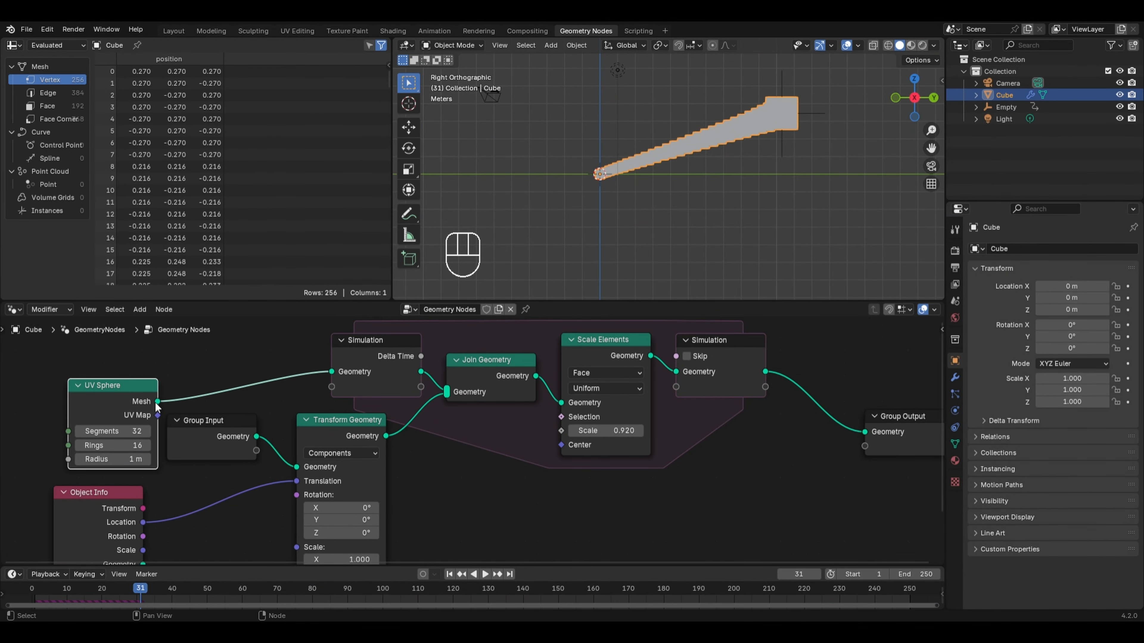
{"action": "left_click_drag", "start_coordinate": [156, 403], "coordinate": [285, 458]}
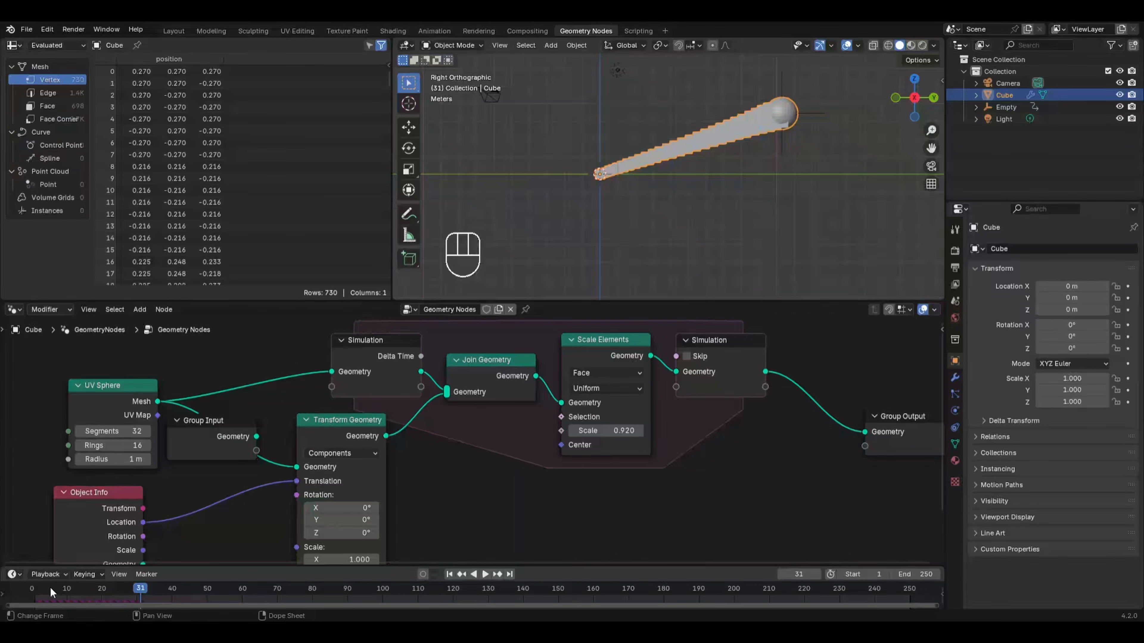
Play the simulation from the start to frame 31 and examine the sphere trail in perspective.
{"action": "left_click", "coordinate": [33, 587]}
{"action": "key", "text": "space"}
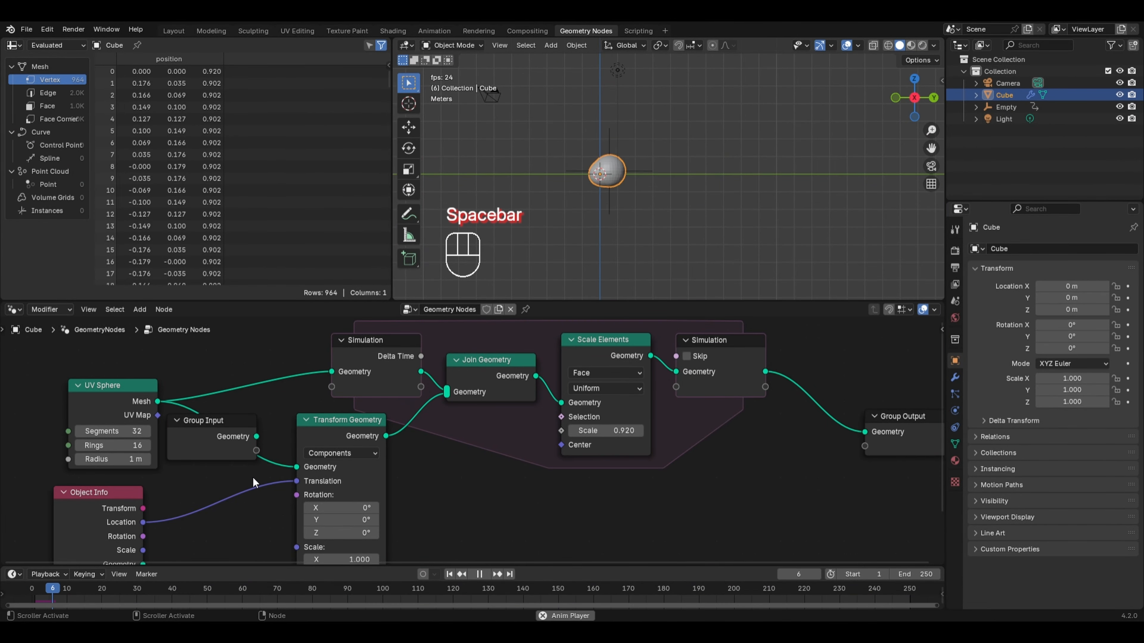
{"action": "key", "text": "space"}
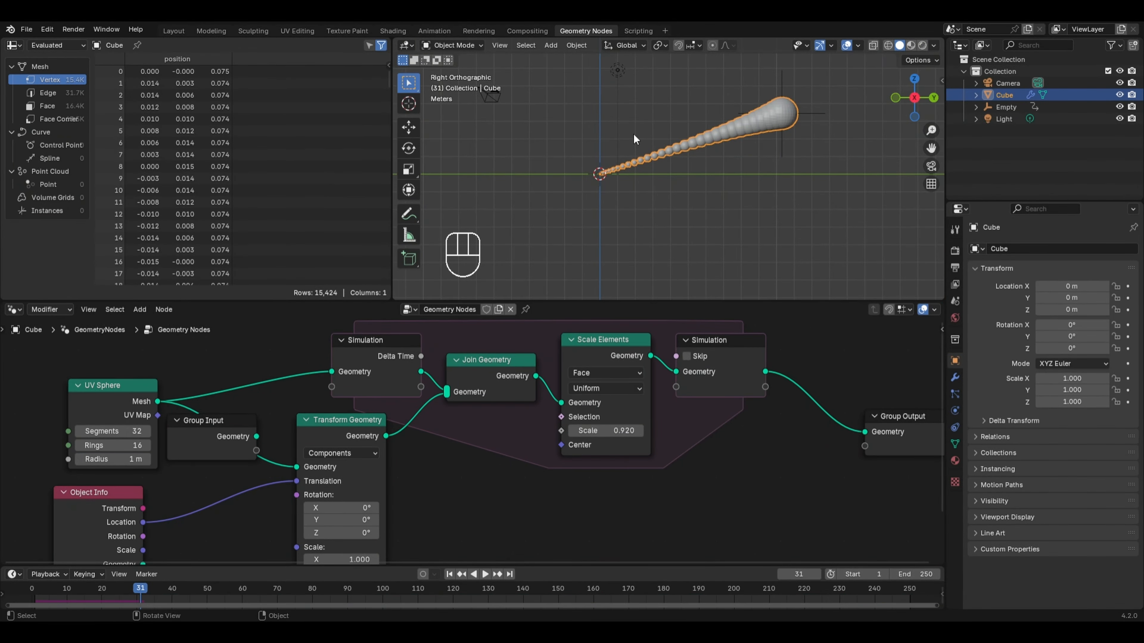
{"action": "middle_click_drag", "start_coordinate": [633, 134], "coordinate": [708, 171]}
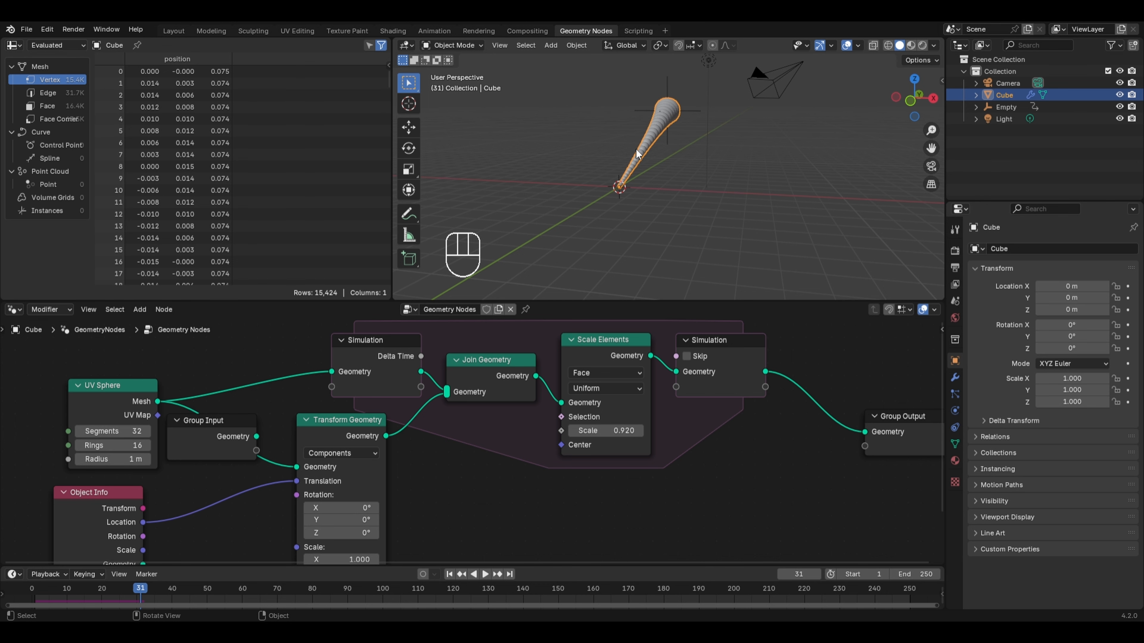
{"action": "middle_click_drag", "start_coordinate": [724, 117], "coordinate": [629, 153]}
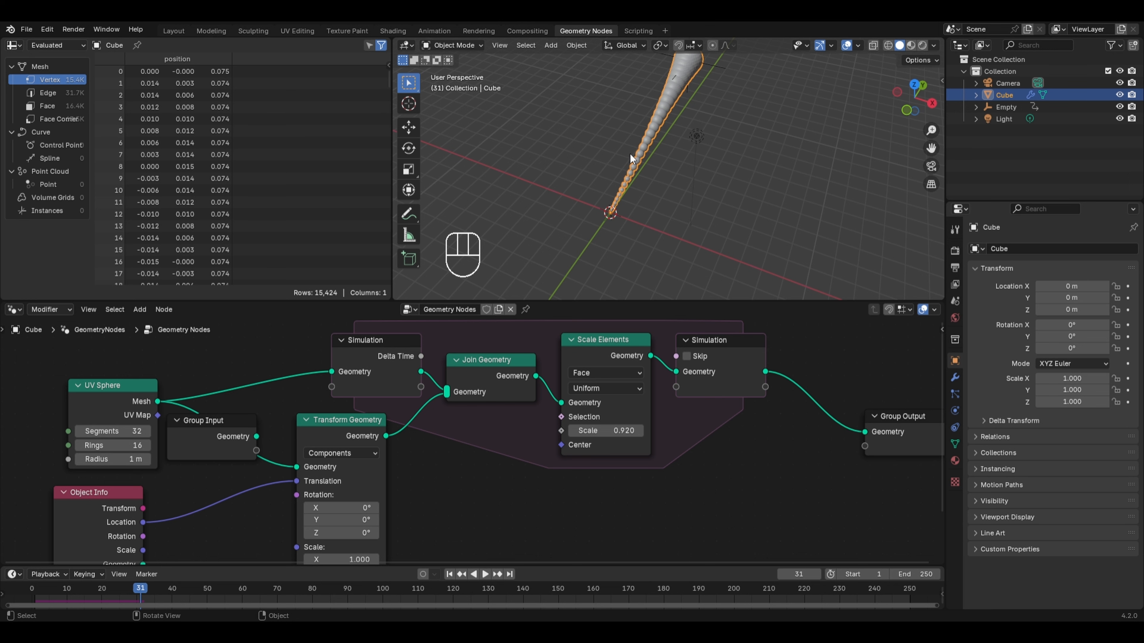
Add a plane, isolate it in Edit Mode from the top orthographic view, and subdivide it once.
{"action": "key", "text": "shift+a"}
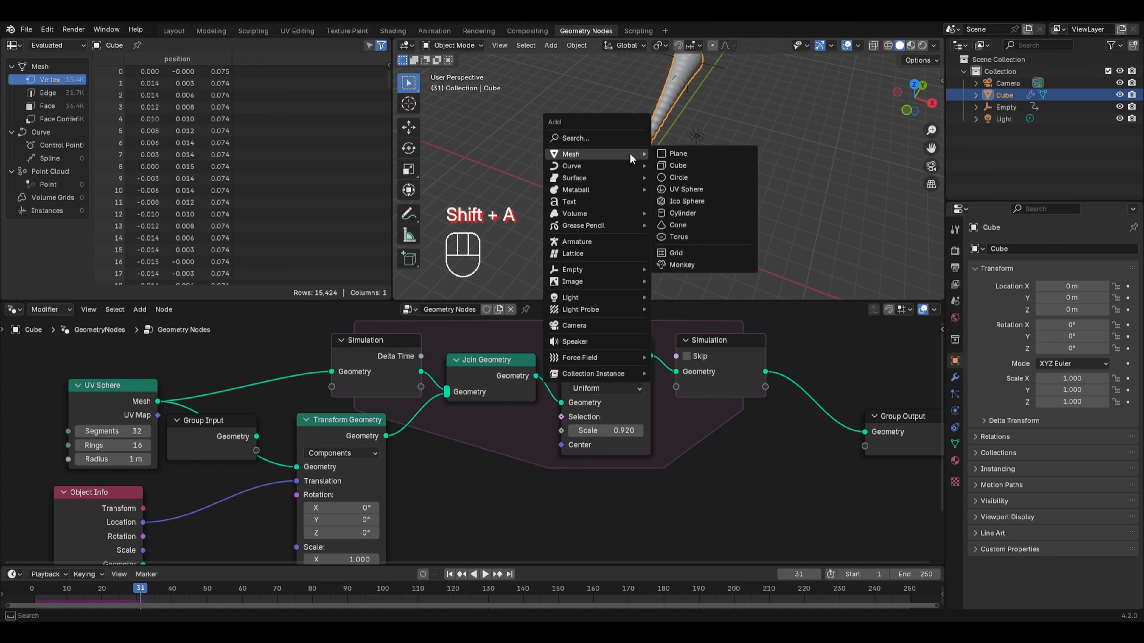
{"action": "left_click", "coordinate": [678, 149]}
{"action": "key", "text": "Tab"}
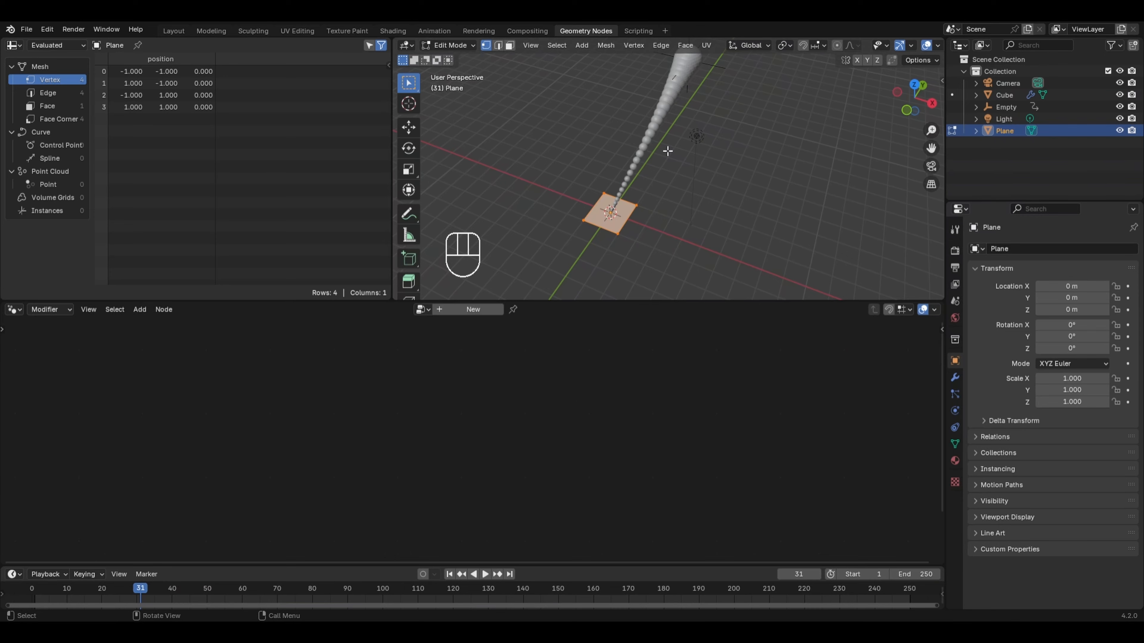
{"action": "key", "text": "KP_Divide"}
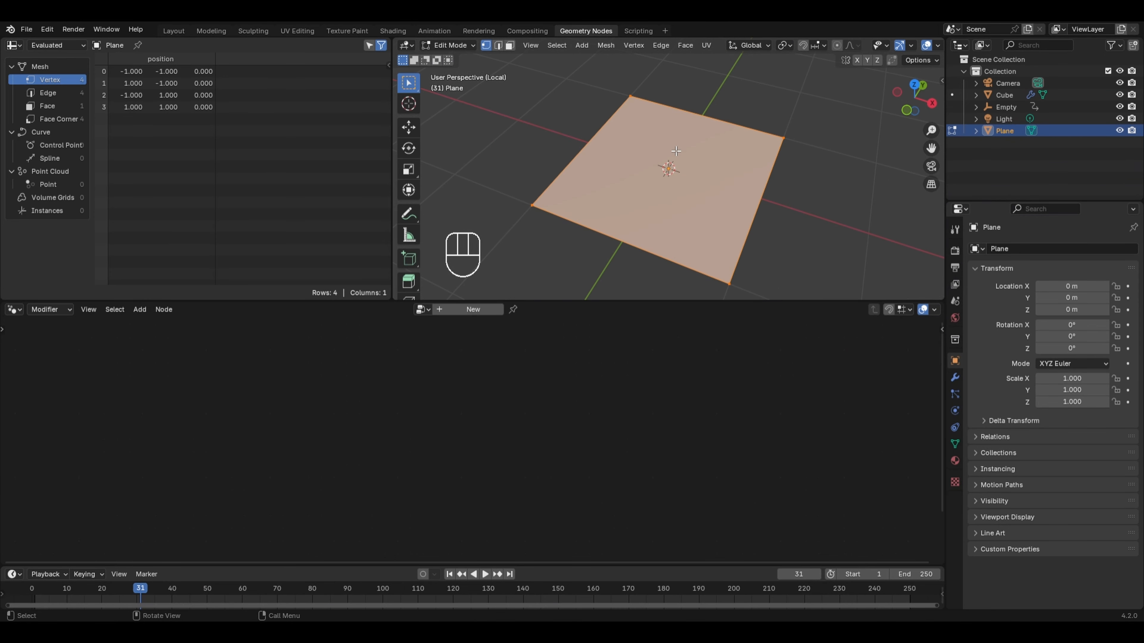
{"action": "key", "text": "KP_7"}
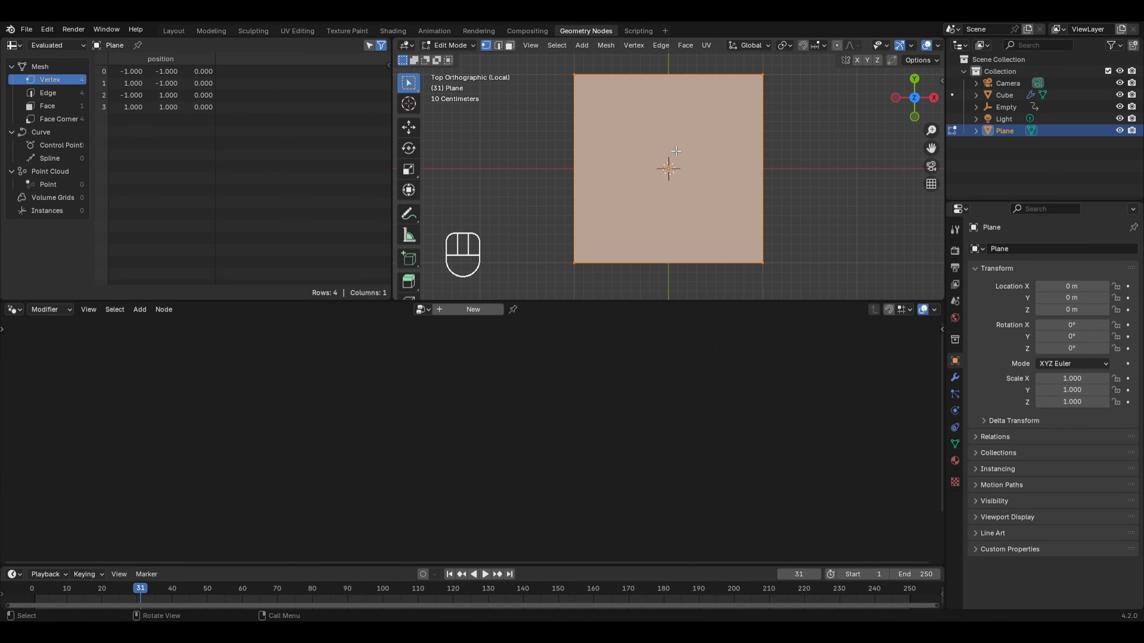
{"action": "right_click", "coordinate": [638, 150]}
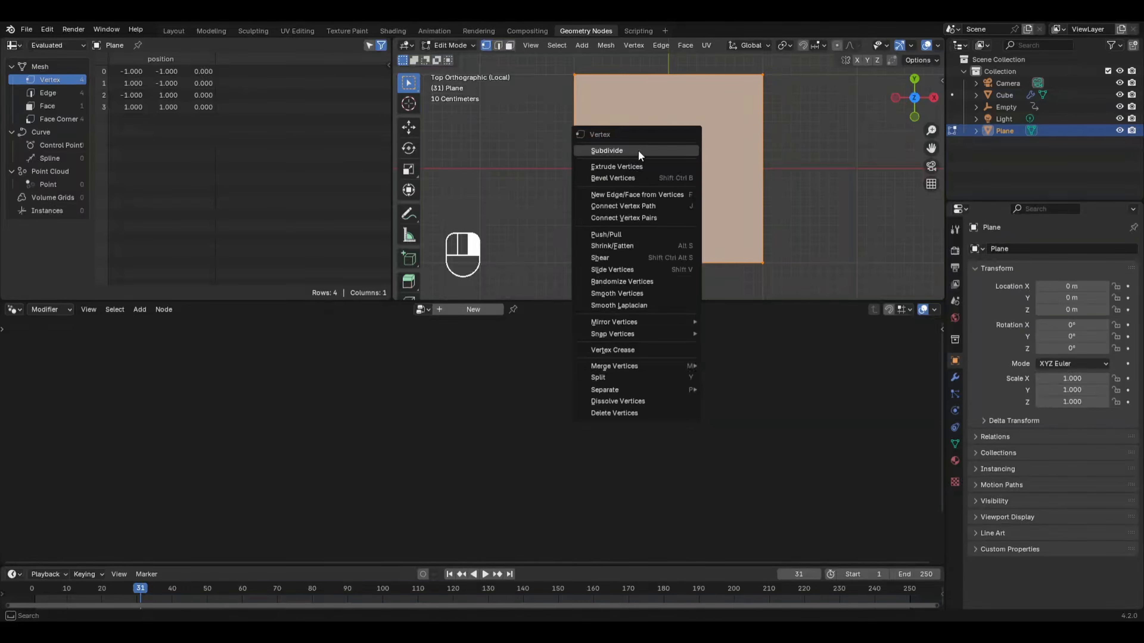
{"action": "left_click", "coordinate": [638, 150]}
Move the plane's upper middle vertex to Y about 1.88 m and the left middle vertex inward to X about -0.39 m.
{"action": "left_click", "coordinate": [668, 89]}
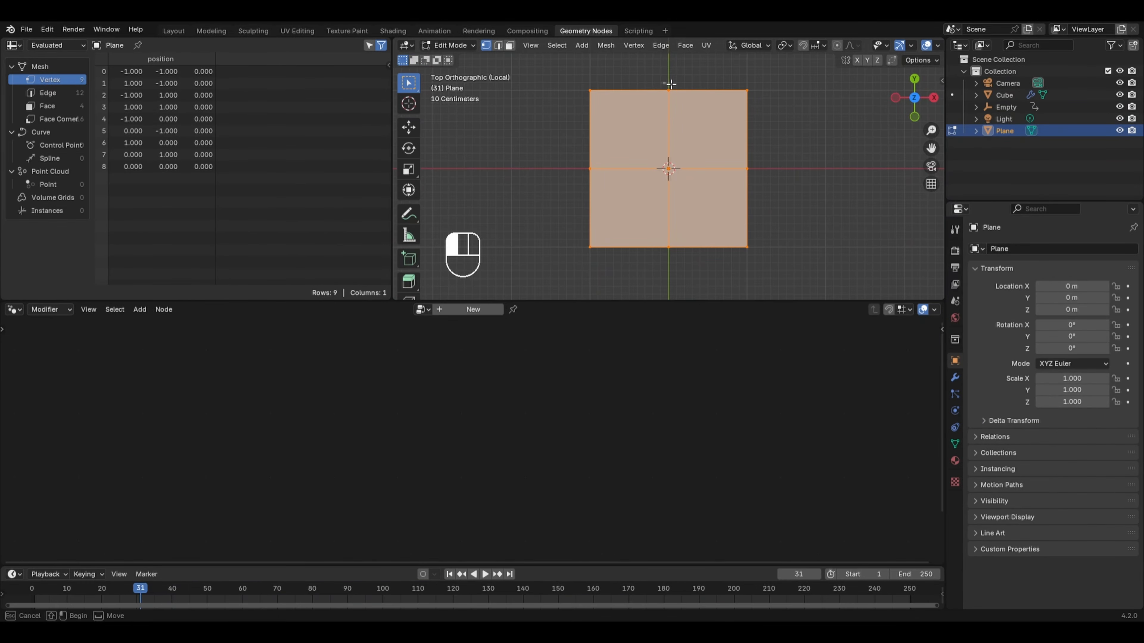
{"action": "scroll", "coordinate": [707, 86], "scroll_direction": "down", "scroll_amount": 1}
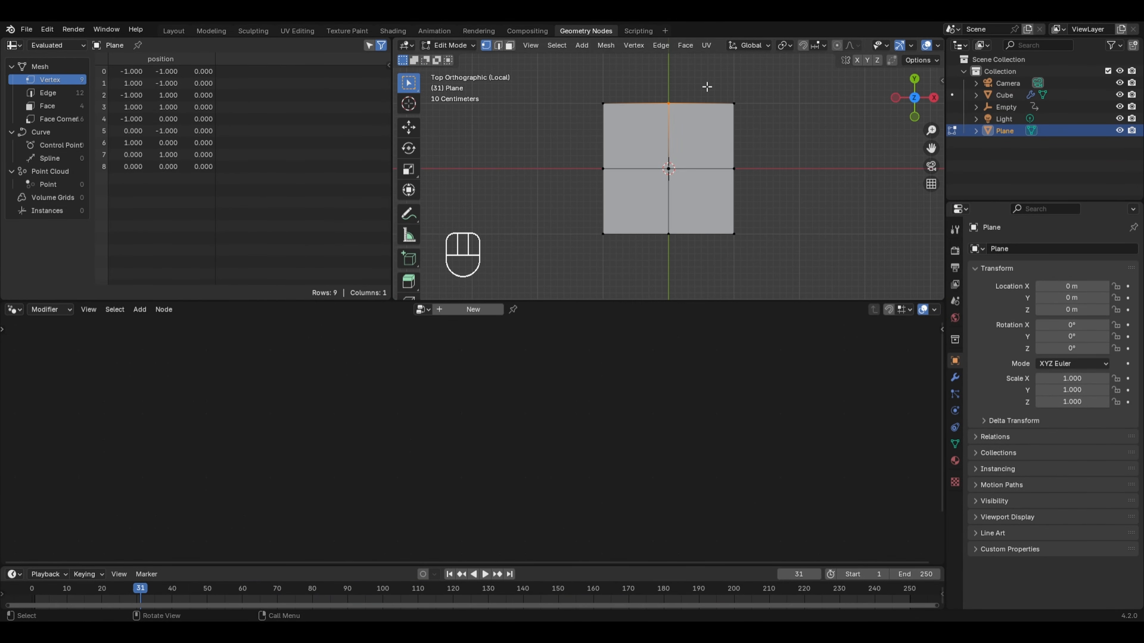
{"action": "key", "text": "g"}
{"action": "key", "text": "y"}
{"action": "left_click", "coordinate": [709, 290]}
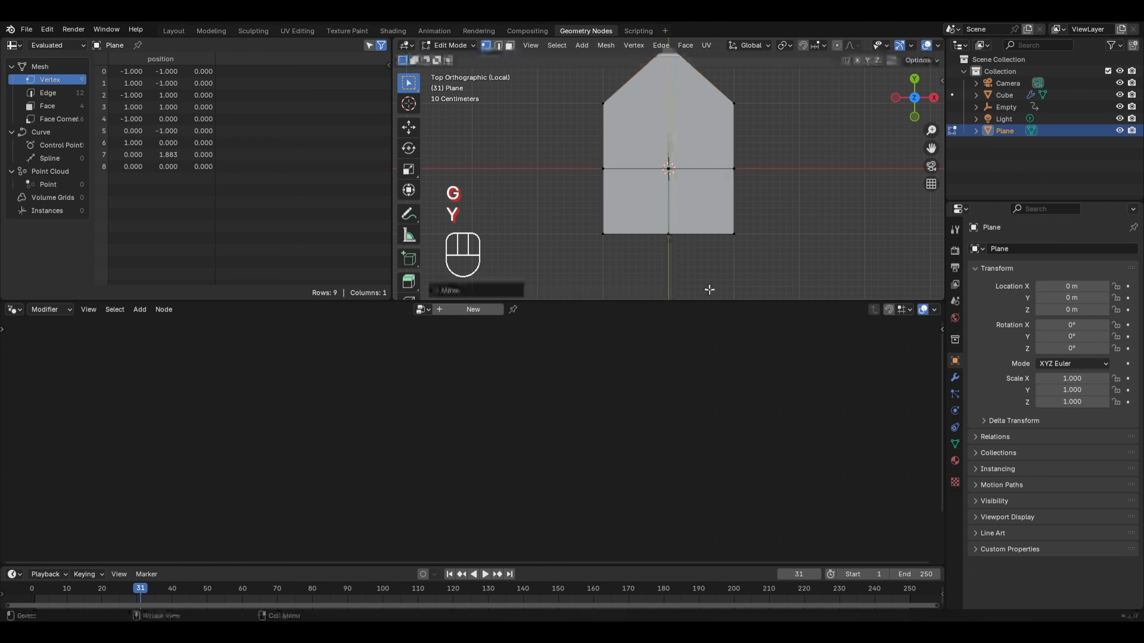
{"action": "left_click", "coordinate": [603, 169]}
{"action": "key", "text": "g"}
{"action": "key", "text": "x"}
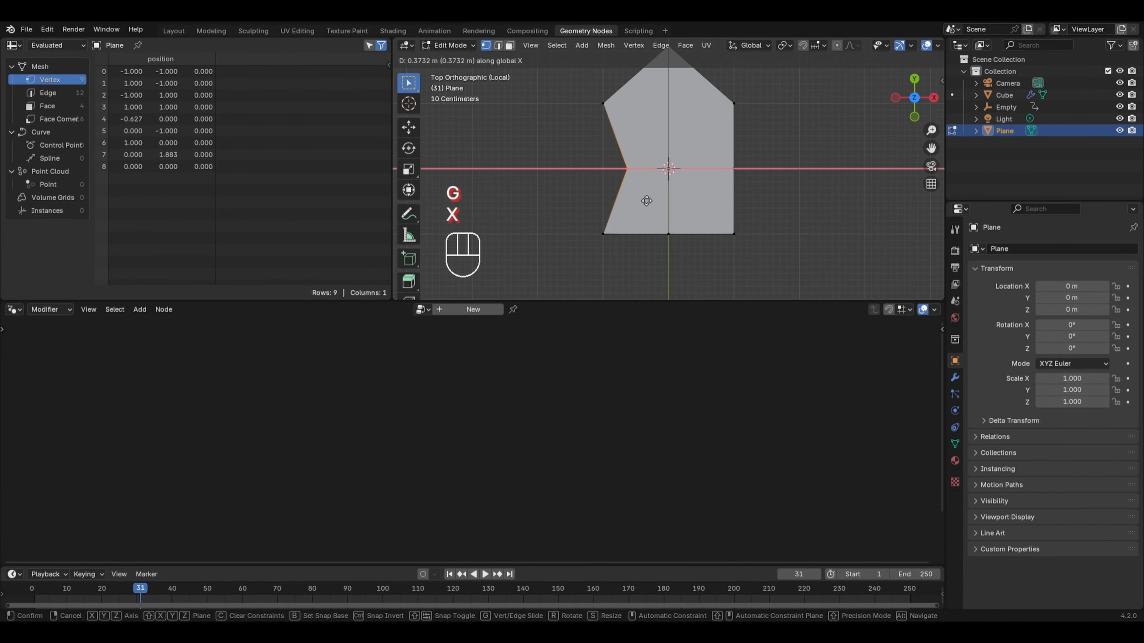
{"action": "left_click", "coordinate": [662, 201]}
Move the plane's lower middle vertex to Y about -0.36 m and the right middle vertex inward to X about 0.42 m.
{"action": "left_click", "coordinate": [673, 252]}
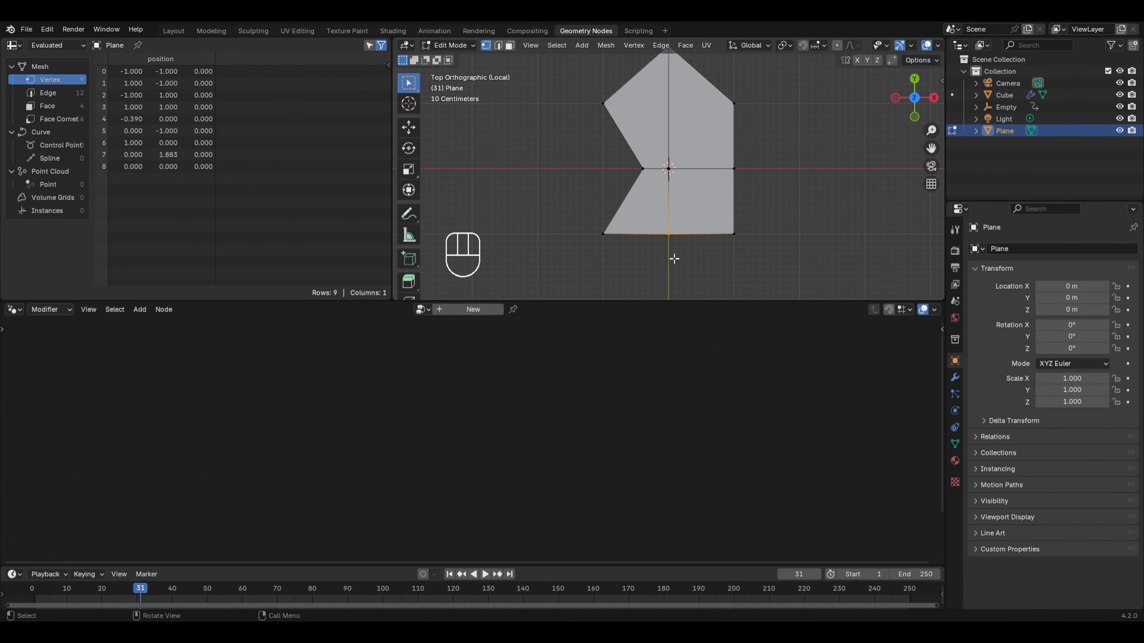
{"action": "key", "text": "g"}
{"action": "key", "text": "y"}
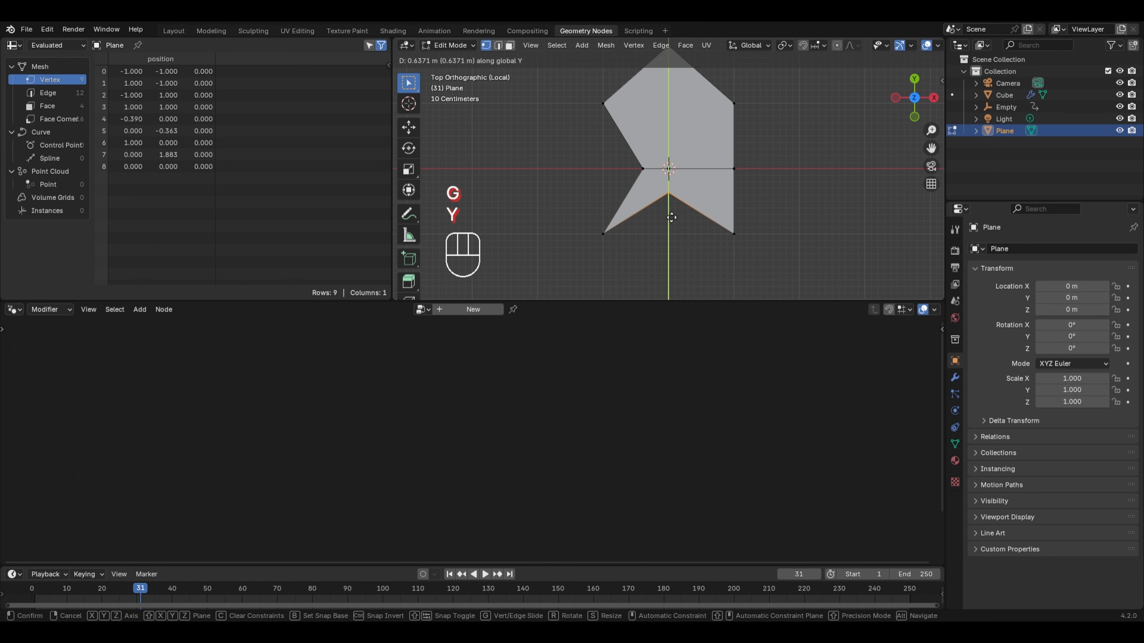
{"action": "left_click", "coordinate": [672, 217]}
{"action": "left_click", "coordinate": [734, 169]}
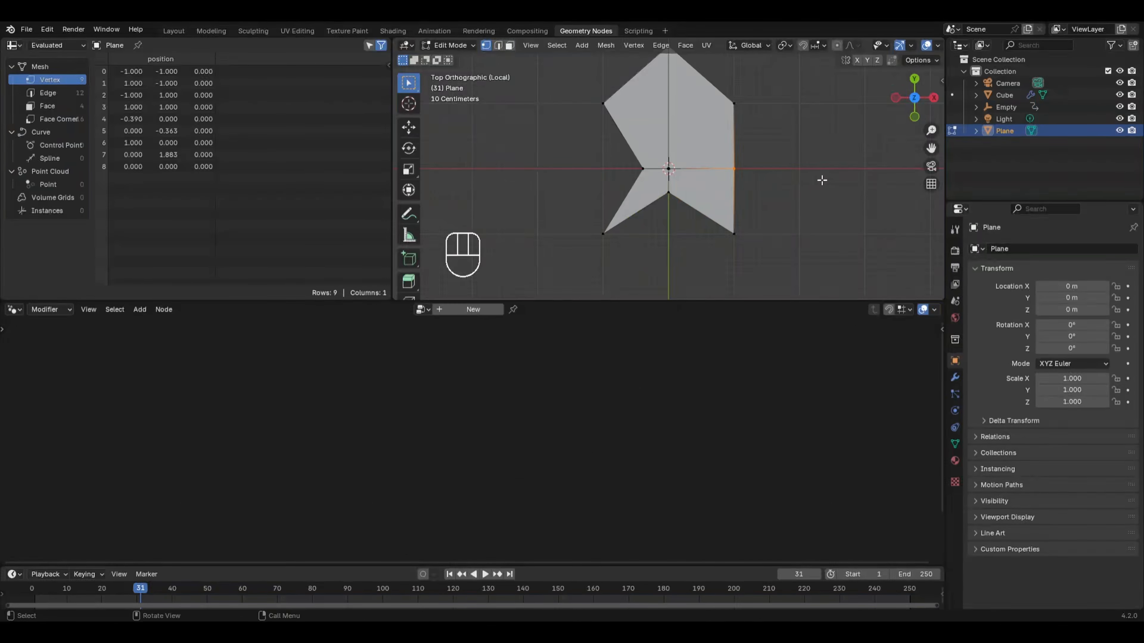
{"action": "key", "text": "g"}
{"action": "key", "text": "x"}
{"action": "left_click", "coordinate": [779, 187]}
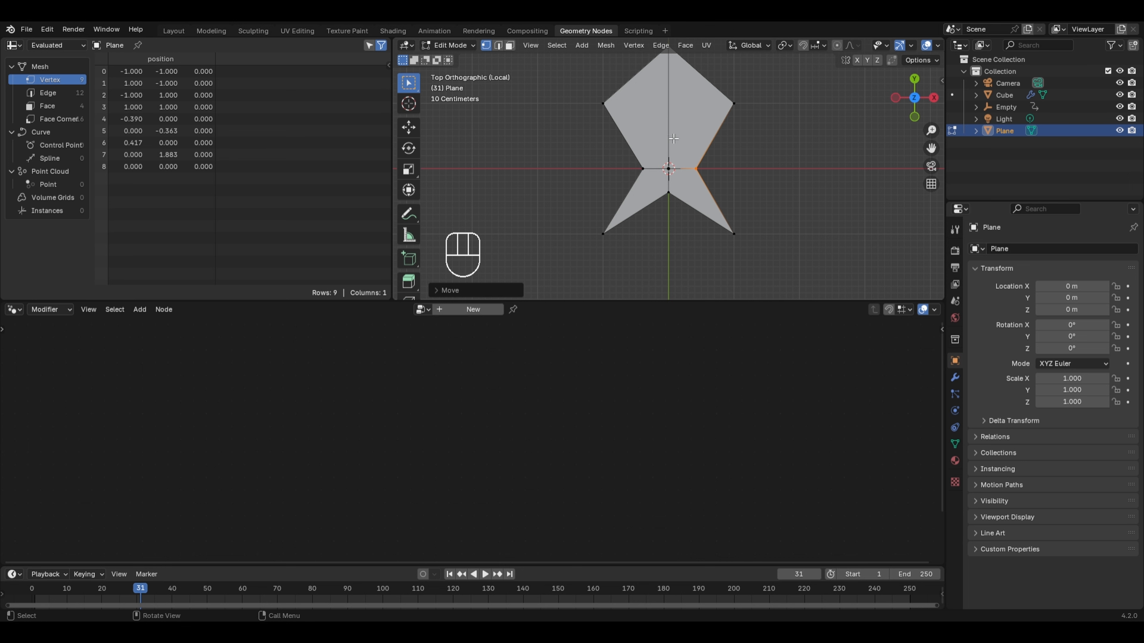
Lower the shape's three upper vertices together by about 0.58 m along the Y axis.
{"action": "left_click_drag", "start_coordinate": [584, 80], "coordinate": [789, 149]}
{"action": "scroll", "coordinate": [586, 83], "scroll_direction": "down", "scroll_amount": 1}
{"action": "key", "text": "g"}
{"action": "key", "text": "y"}
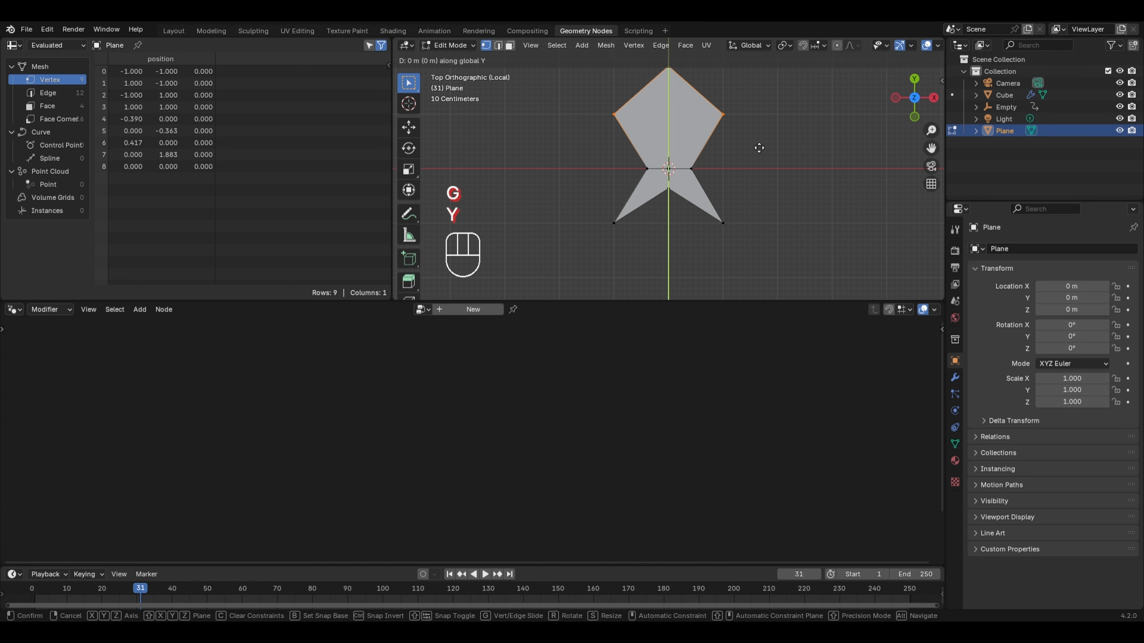
{"action": "left_click", "coordinate": [748, 174]}
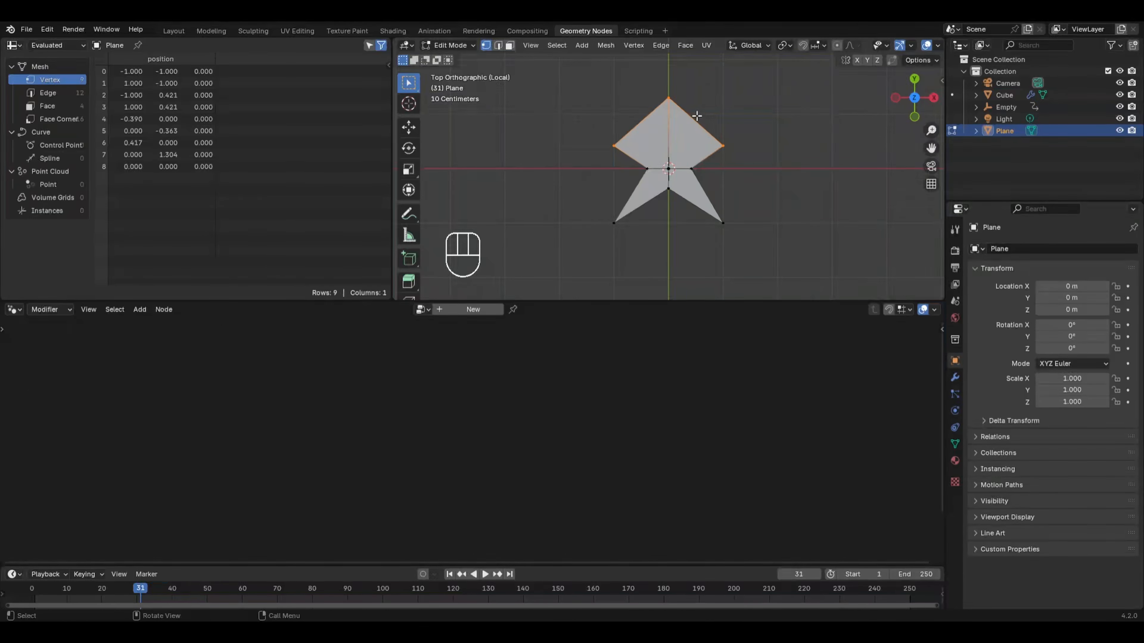
Subdivide the two upper sloping edges and lower their new midpoints to Y about 0.47 m.
{"action": "right_click", "coordinate": [640, 122]}
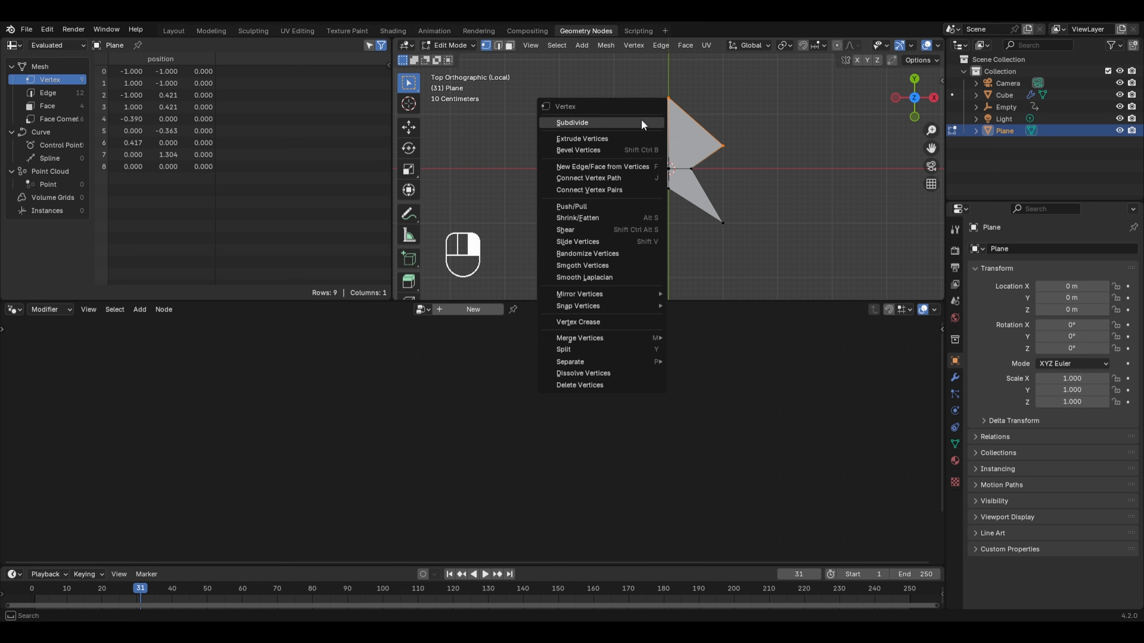
{"action": "left_click", "coordinate": [641, 122]}
{"action": "left_click_drag", "start_coordinate": [623, 112], "coordinate": [730, 126]}
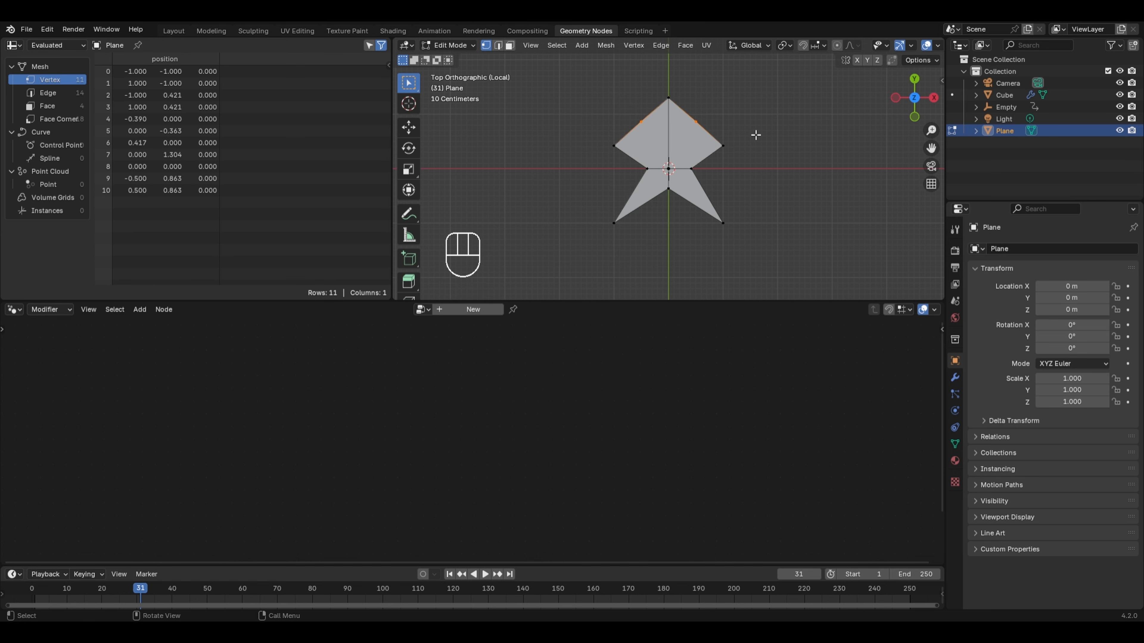
{"action": "key", "text": "g"}
{"action": "key", "text": "y"}
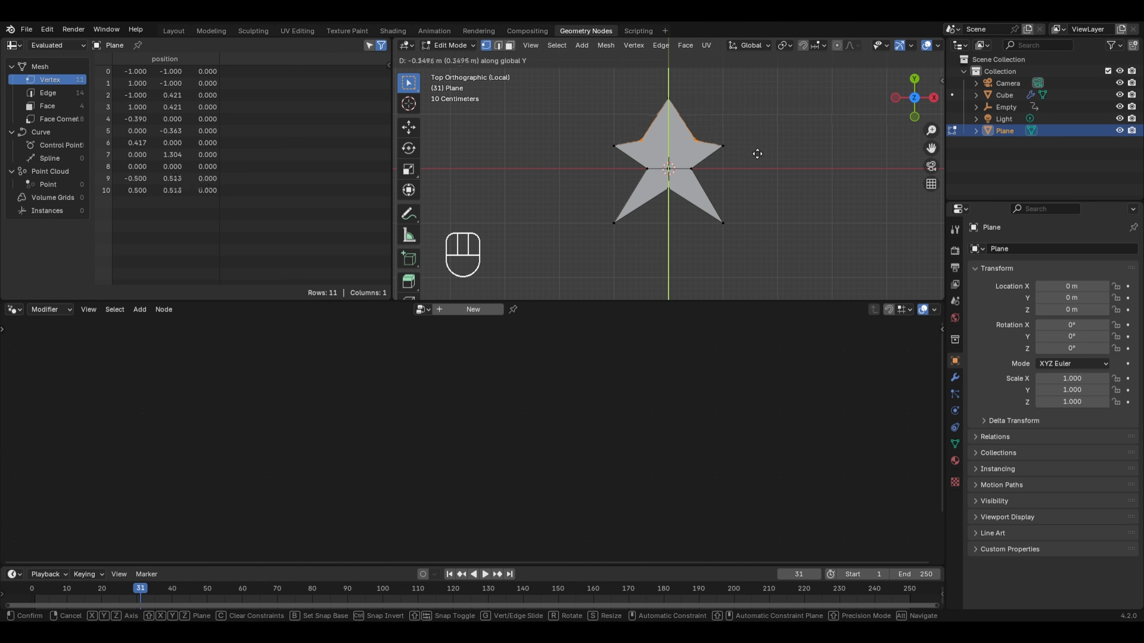
{"action": "left_click", "coordinate": [759, 152]}
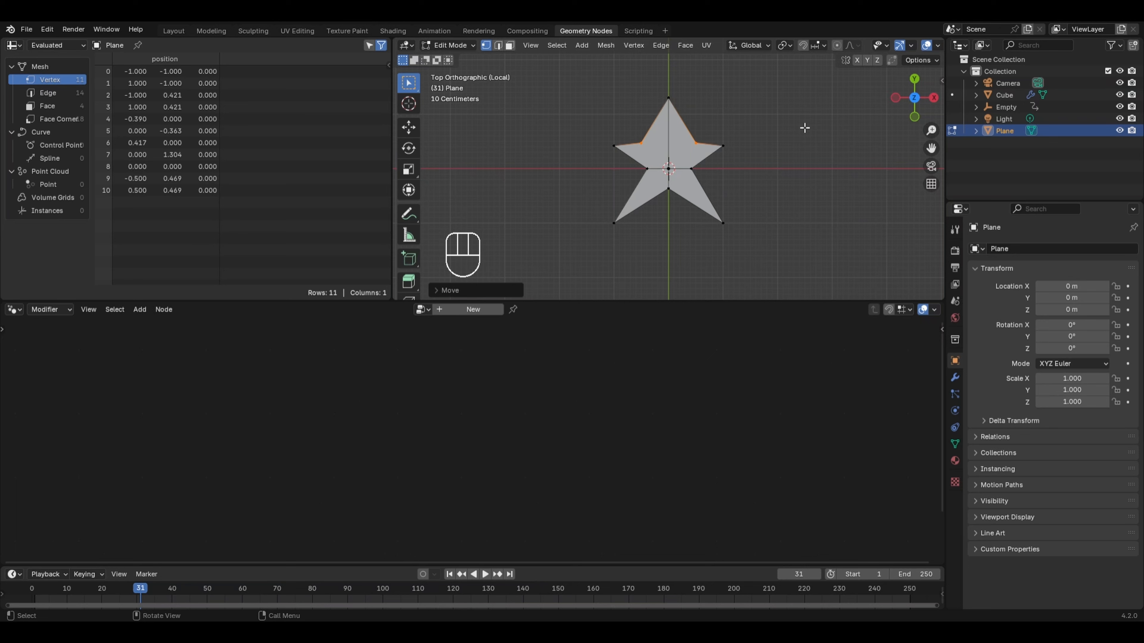
Scale the two upper inner vertices inward to X about ±0.28 m and lower the bottom notch vertex to Y about -0.48 m.
{"action": "key", "text": "s"}
{"action": "key", "text": "x"}
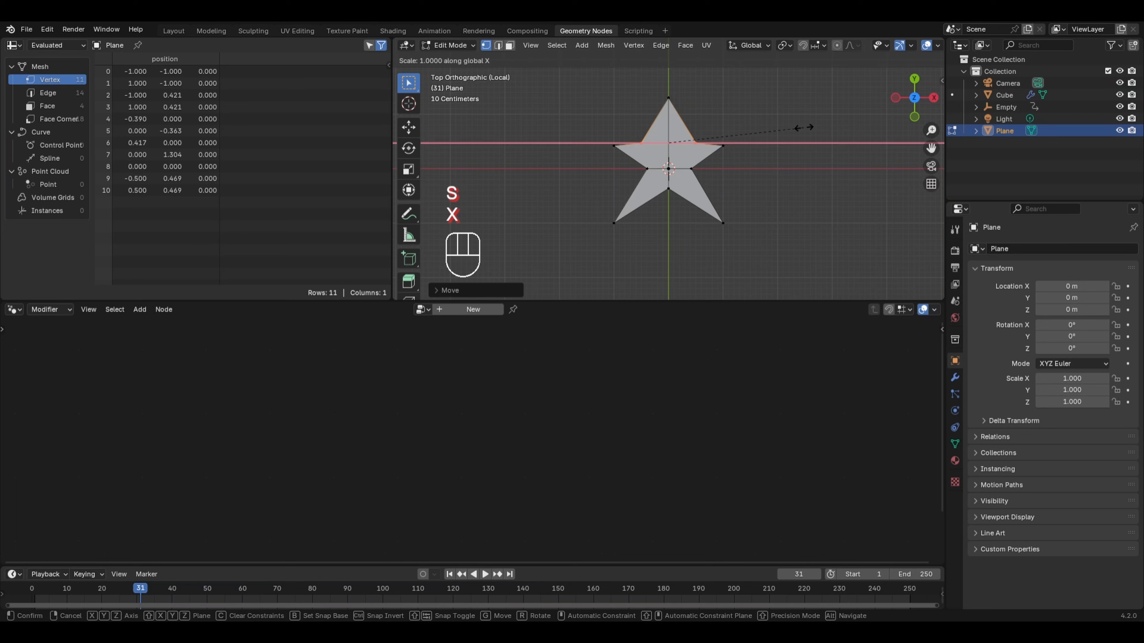
{"action": "left_click", "coordinate": [740, 123]}
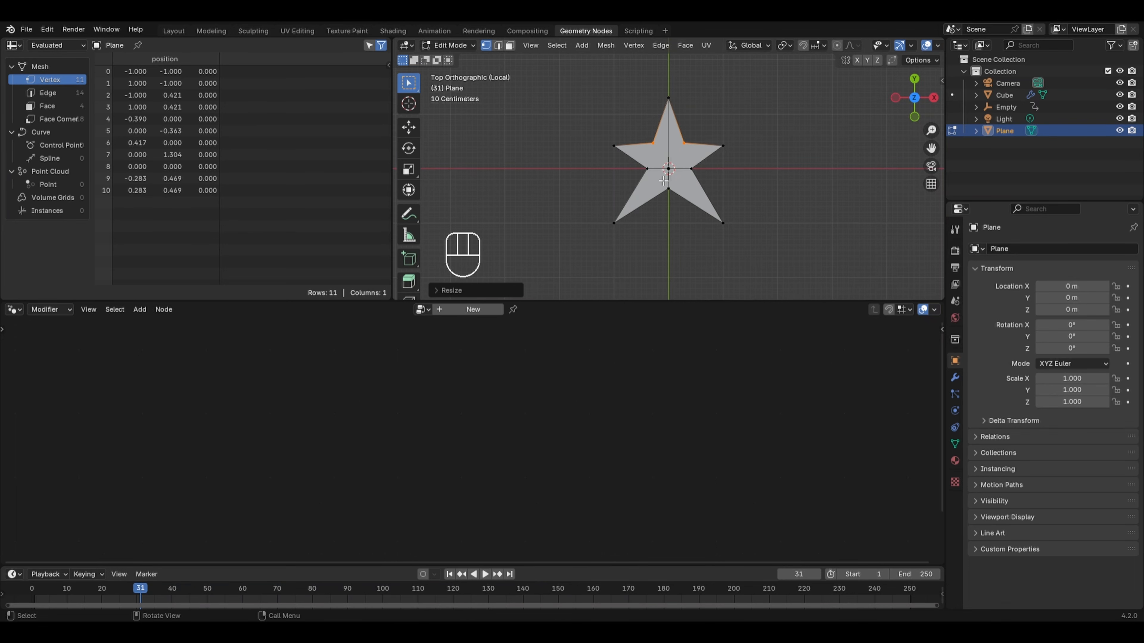
{"action": "left_click", "coordinate": [667, 187]}
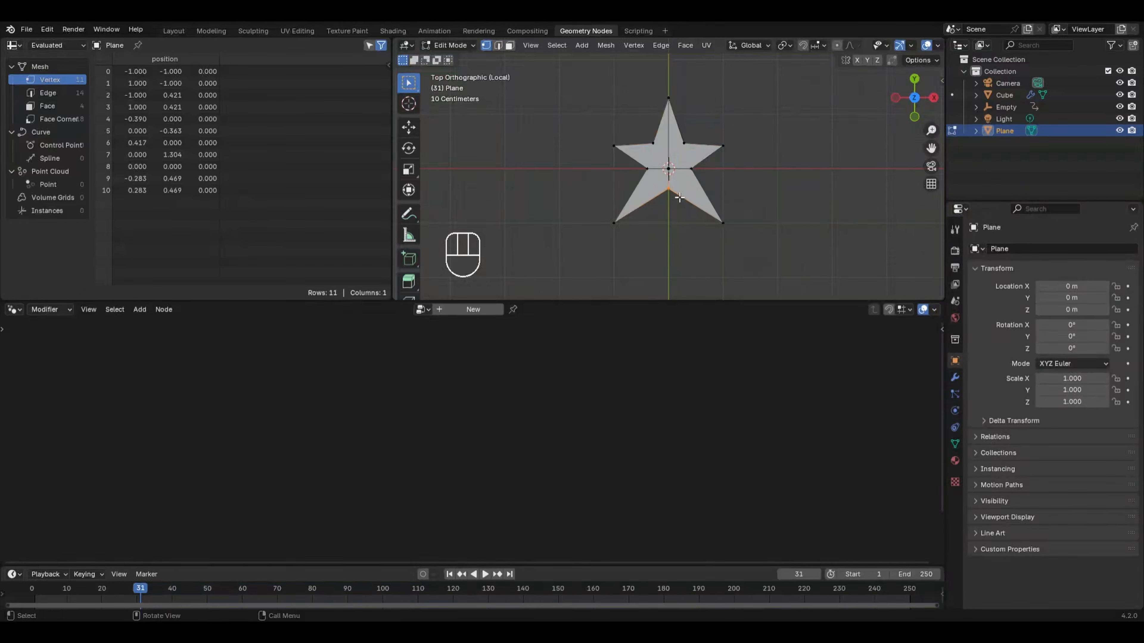
{"action": "key", "text": "g"}
{"action": "key", "text": "y"}
{"action": "left_click", "coordinate": [677, 203]}
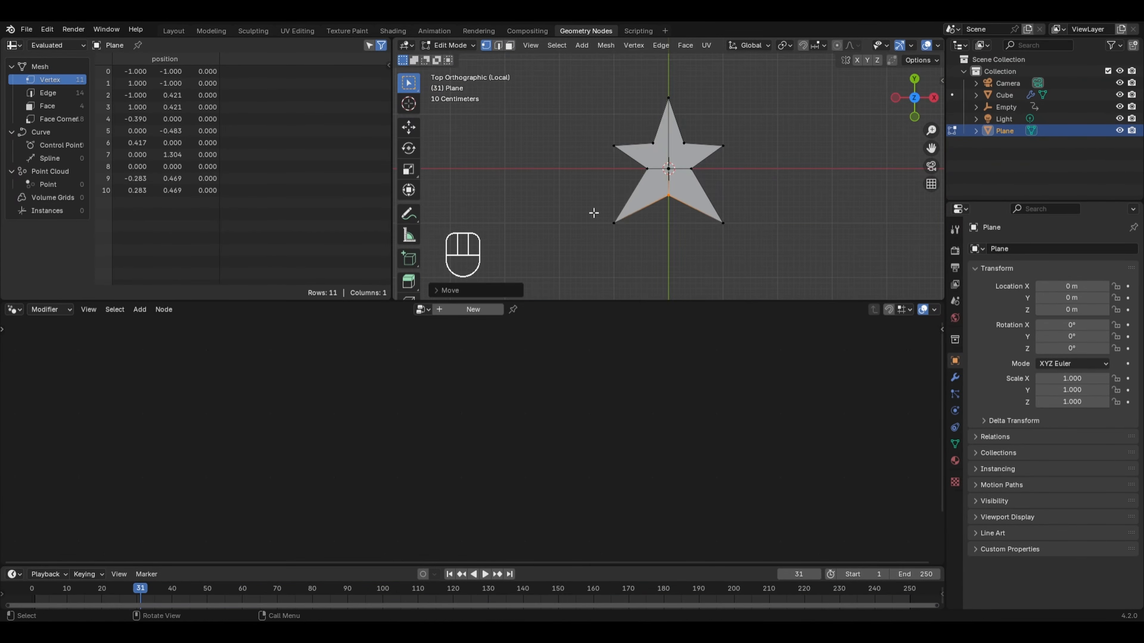
Scale the star's two lower tip vertices inward along the X axis to about ±0.82 m.
{"action": "left_click_drag", "start_coordinate": [592, 201], "coordinate": [763, 237]}
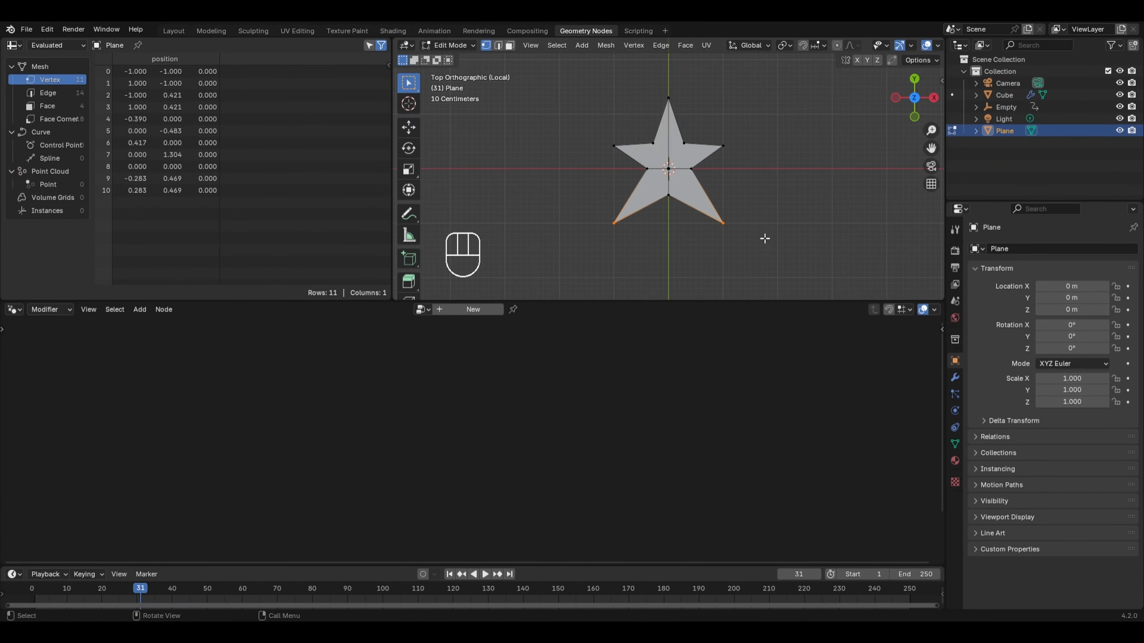
{"action": "key", "text": "s"}
{"action": "key", "text": "x"}
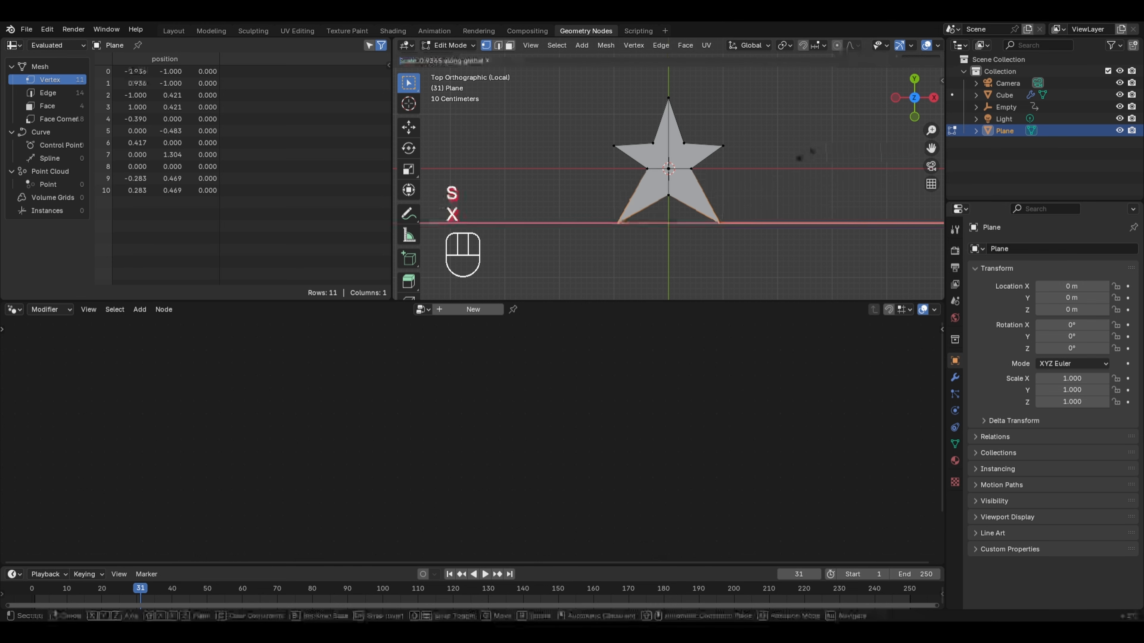
{"action": "left_click", "coordinate": [753, 180]}
Extrude the whole star face upward by about 0.36 m and return to Object Mode.
{"action": "middle_click_drag", "start_coordinate": [613, 261], "coordinate": [740, 162]}
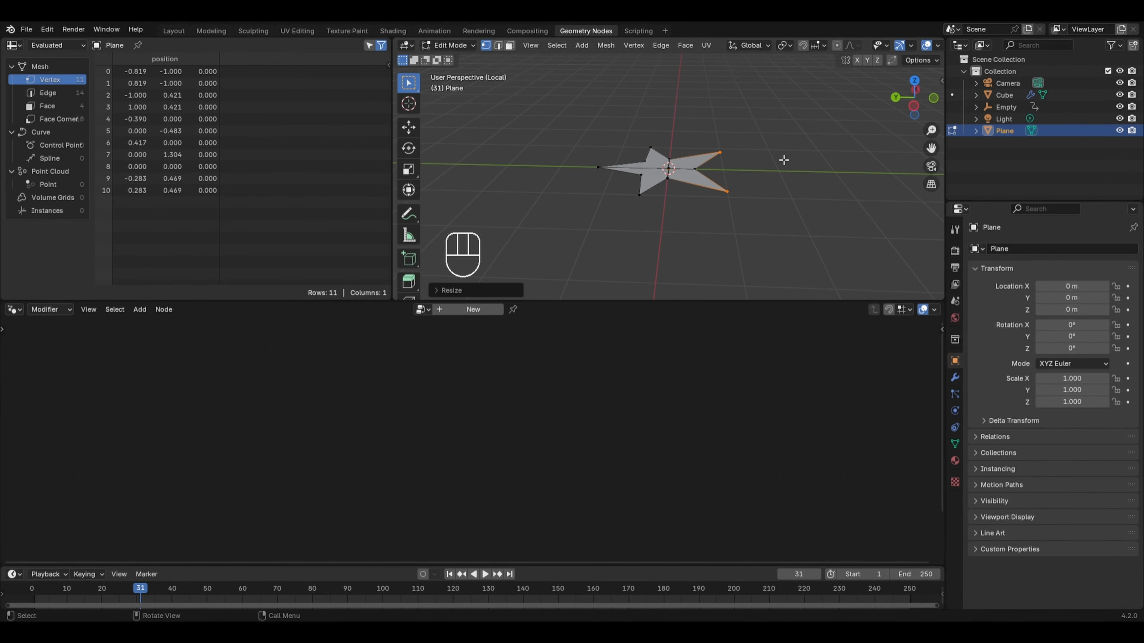
{"action": "key", "text": "a"}
{"action": "key", "text": "e"}
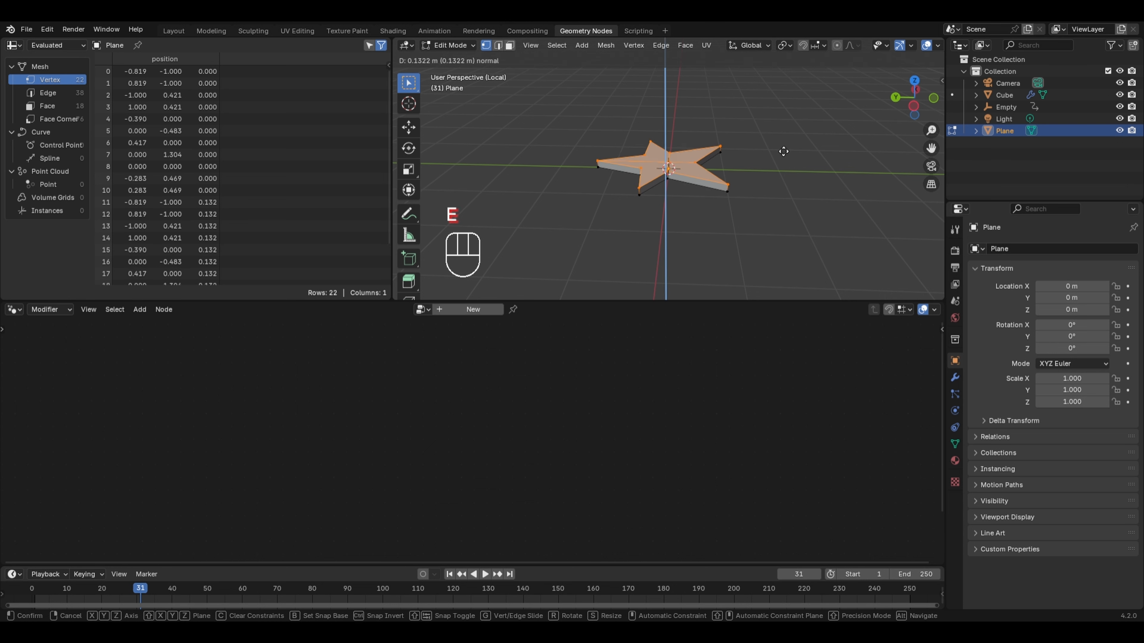
{"action": "left_click", "coordinate": [783, 136]}
{"action": "key", "text": "Tab"}
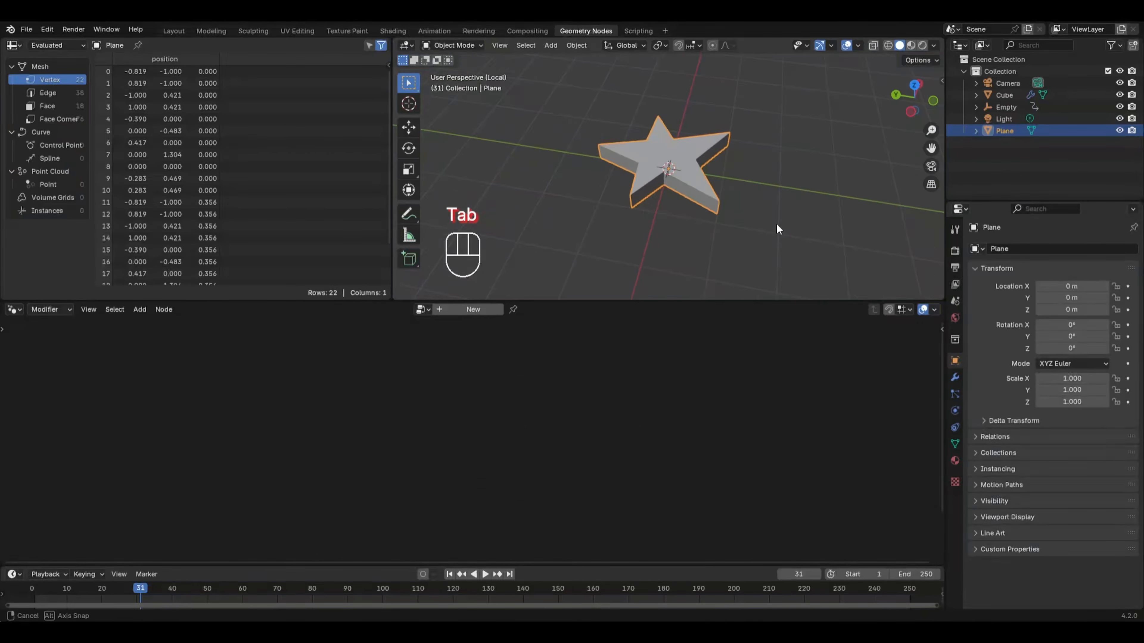
Add a Bevel modifier to the star with 3 segments.
{"action": "middle_click_drag", "start_coordinate": [766, 130], "coordinate": [711, 277]}
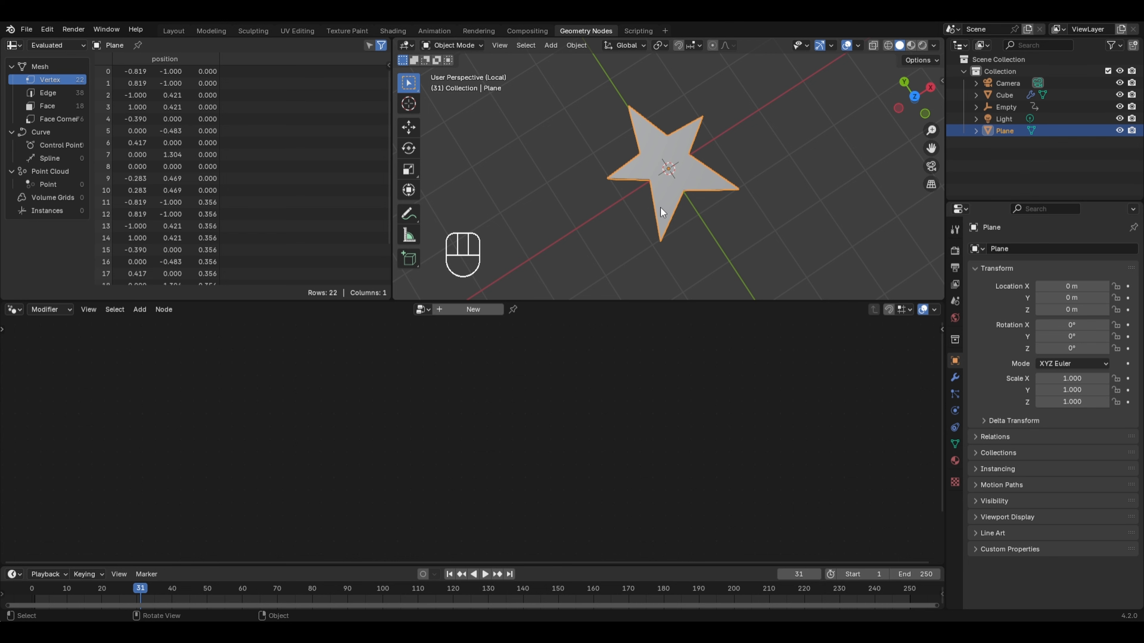
{"action": "middle_click_drag", "start_coordinate": [660, 207], "coordinate": [682, 153]}
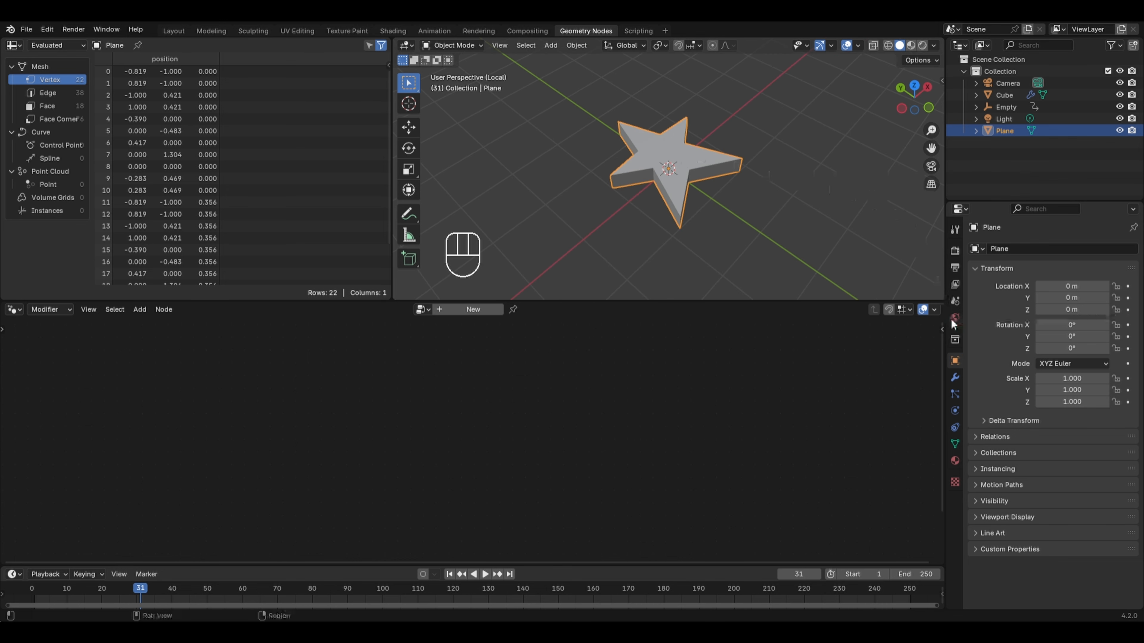
{"action": "left_click", "coordinate": [955, 377]}
{"action": "left_click", "coordinate": [1058, 249]}
{"action": "mouse_move", "coordinate": [1058, 248]}
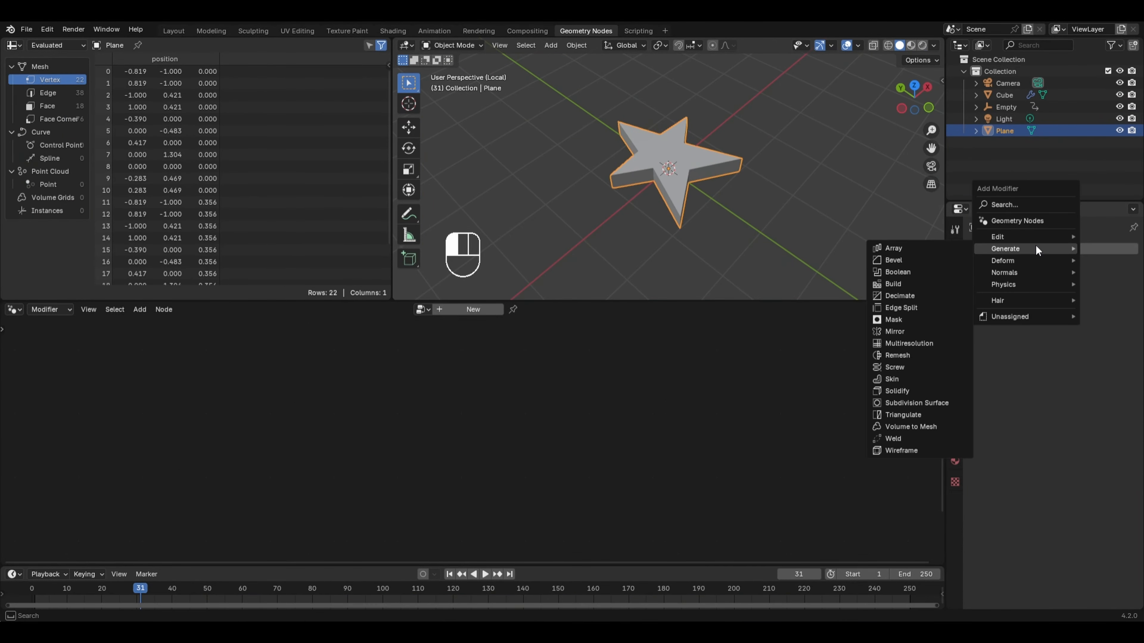
{"action": "left_click", "coordinate": [891, 260]}
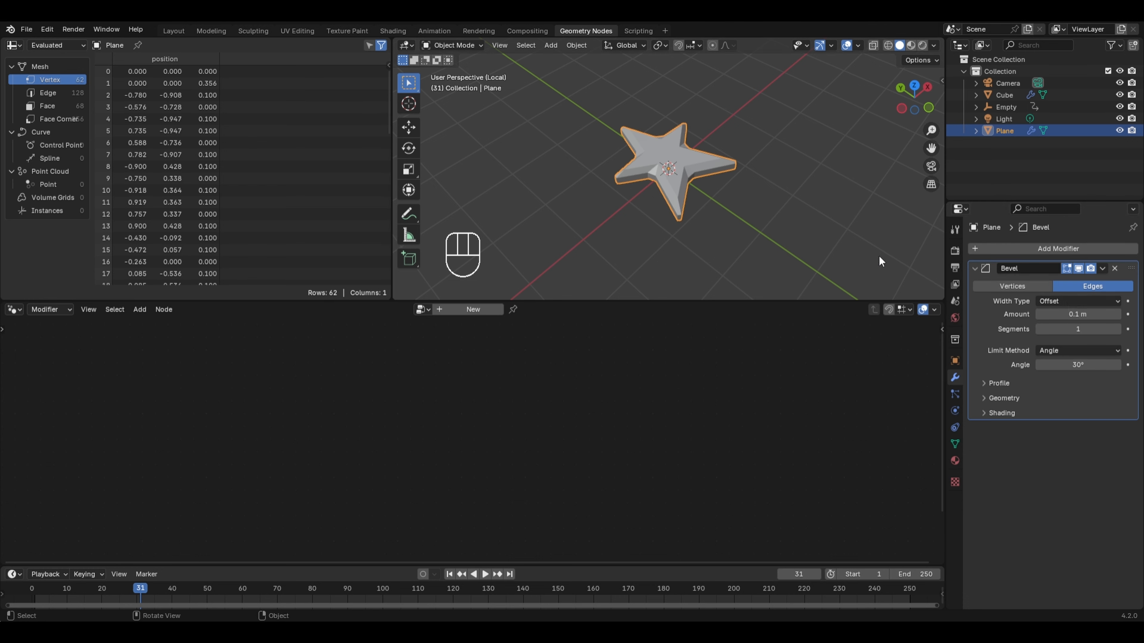
{"action": "left_click", "coordinate": [1117, 330]}
{"action": "left_click", "coordinate": [1116, 329]}
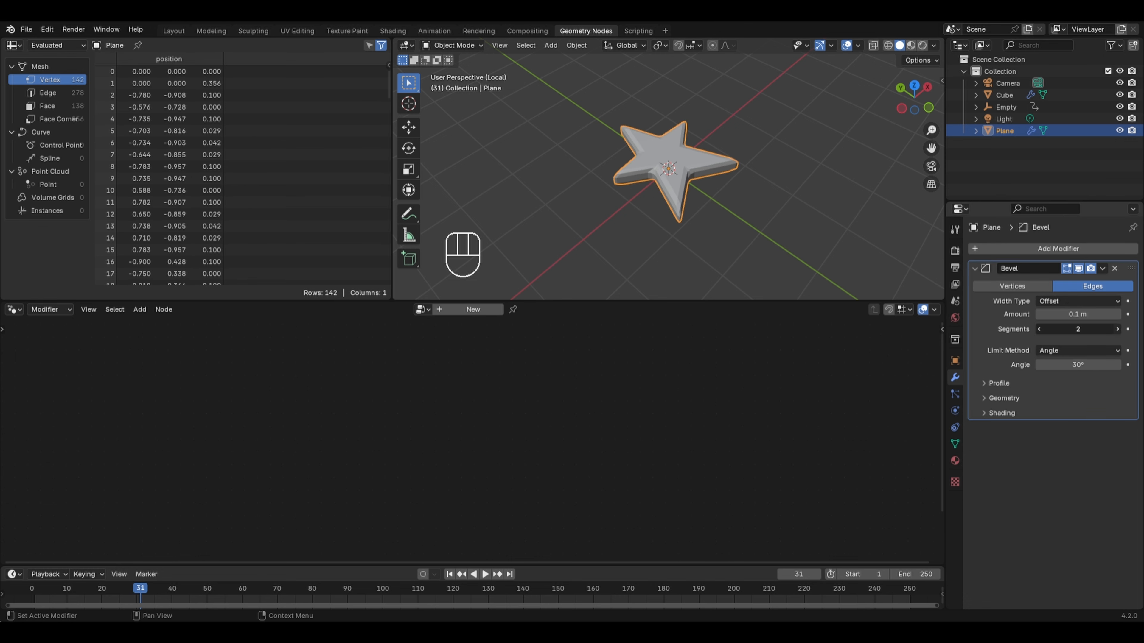
Shade the star smooth and exit its isolated local view.
{"action": "right_click", "coordinate": [691, 160]}
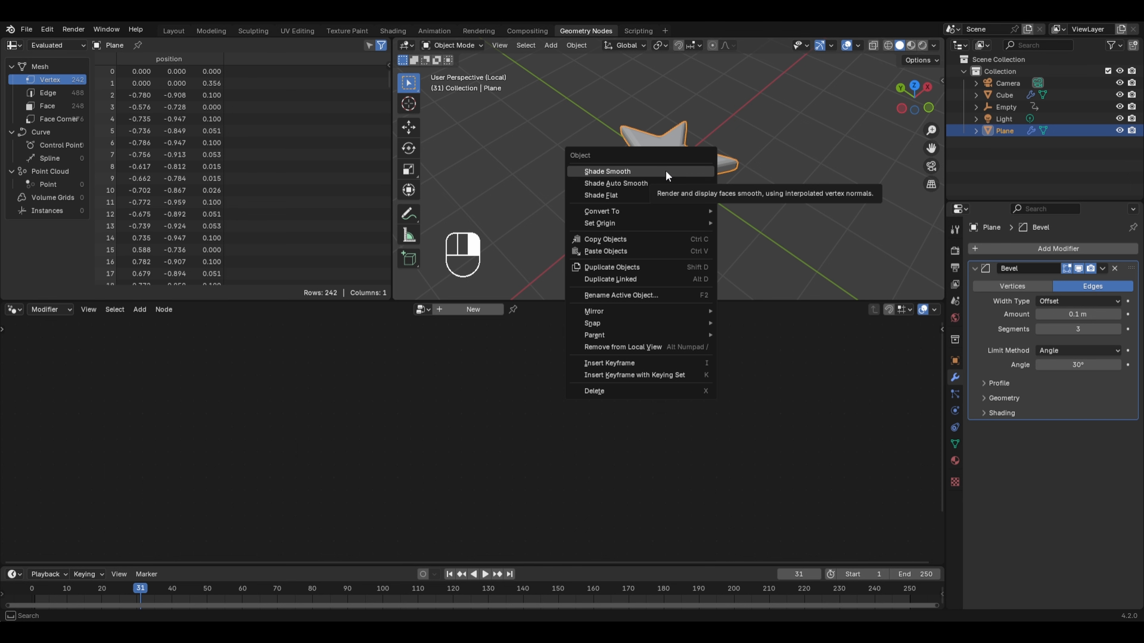
{"action": "left_click", "coordinate": [664, 172]}
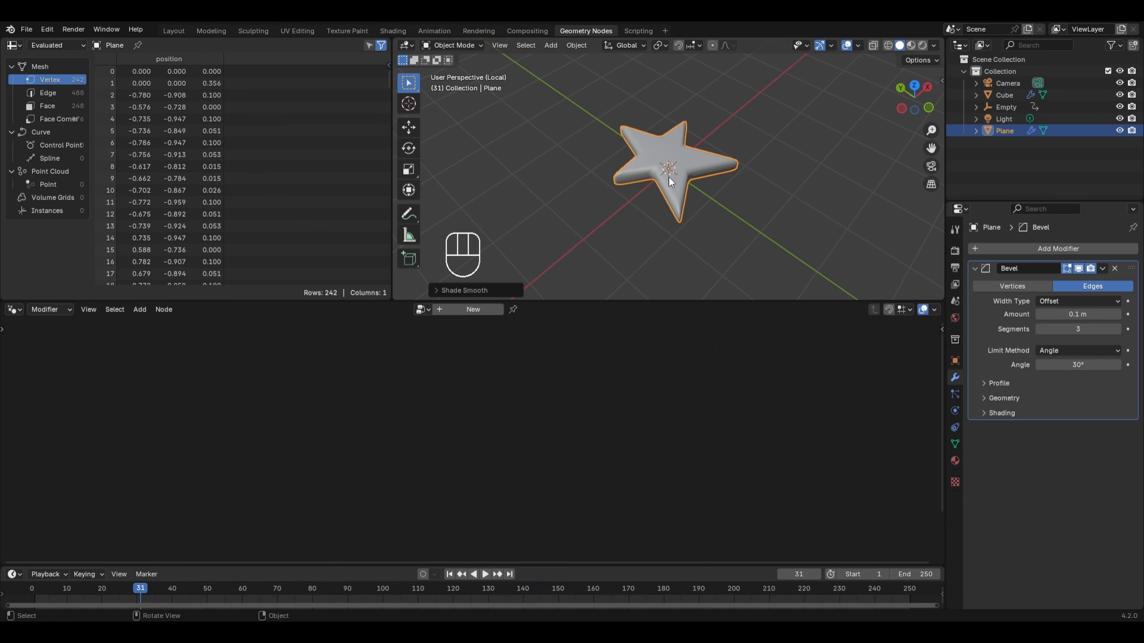
{"action": "key", "text": "KP_Divide"}
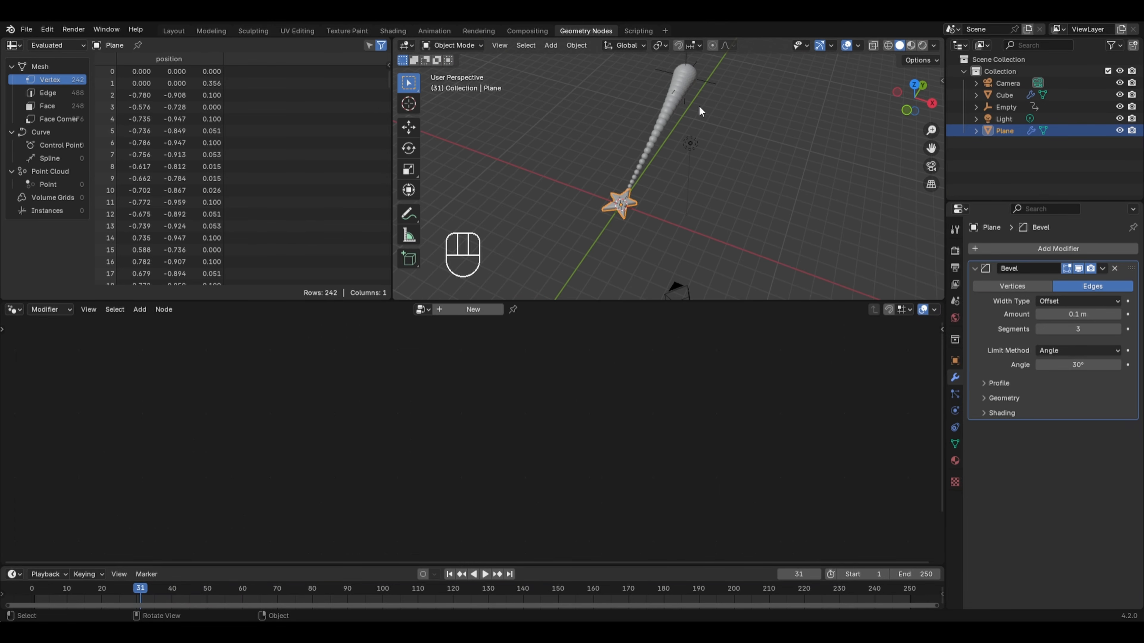
Copy all of the Cube's geometry nodes, including the simulation zone, and delete the Cube object.
{"action": "left_click", "coordinate": [685, 79]}
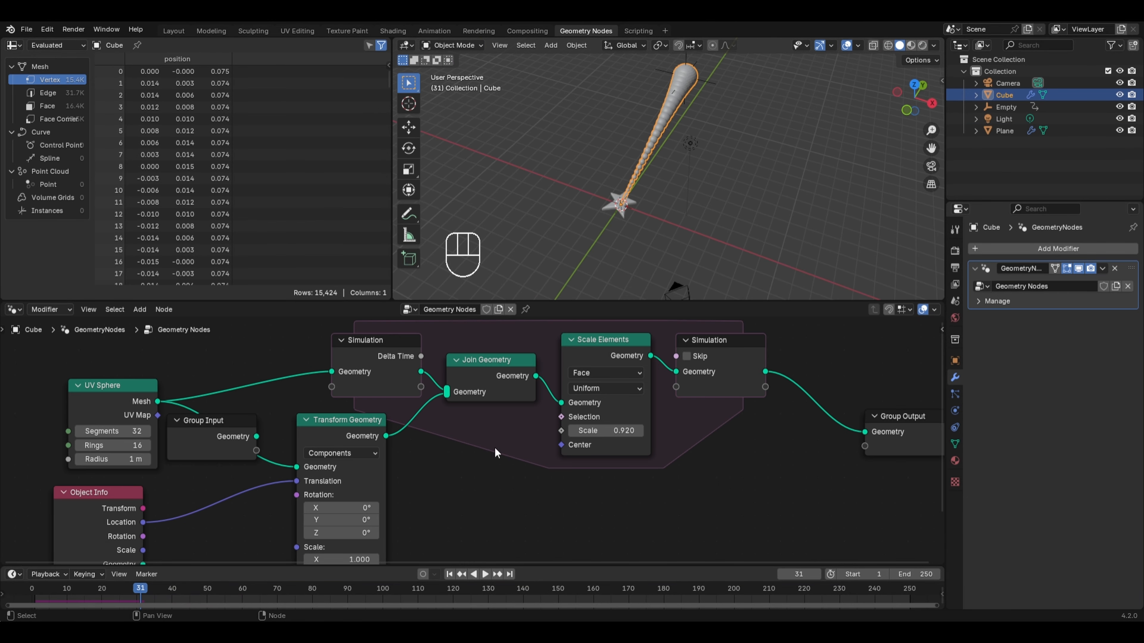
{"action": "mouse_move", "coordinate": [765, 379]}
{"action": "key", "text": "a"}
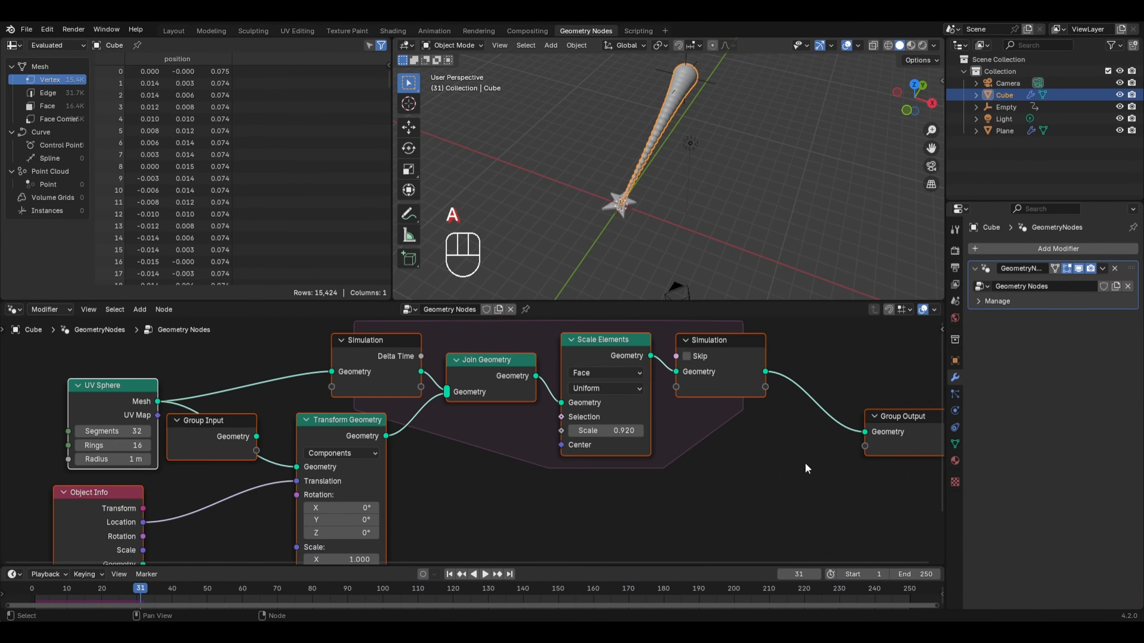
{"action": "key", "text": "ctrl+c"}
{"action": "key", "text": "x"}
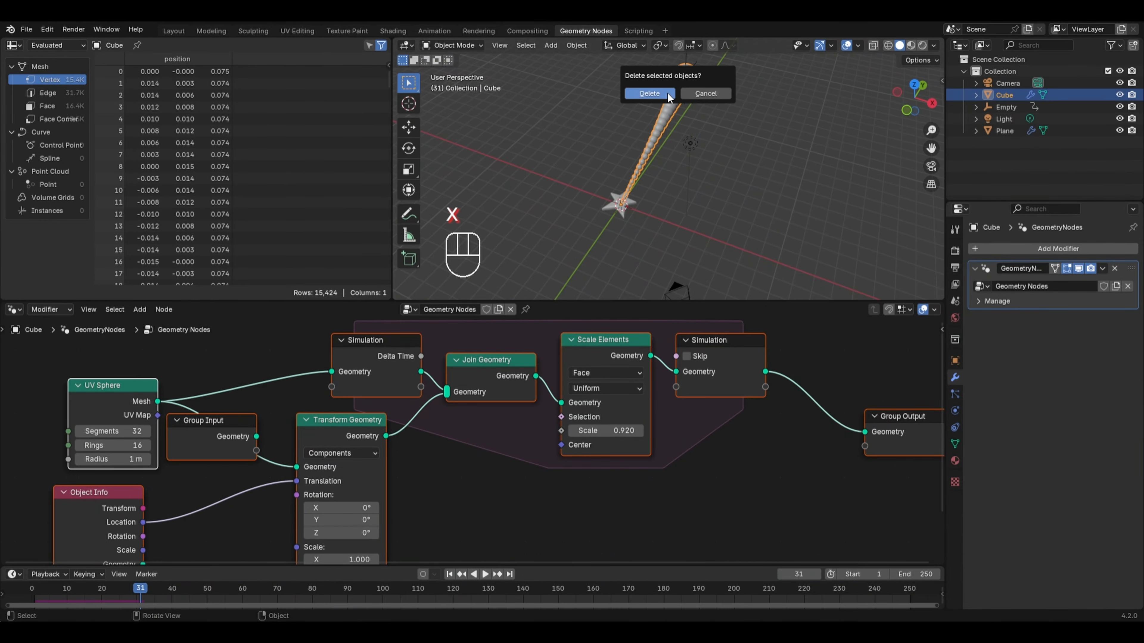
{"action": "left_click", "coordinate": [662, 93]}
Create a new geometry node group on the star and replace its default nodes with the copied simulation setup.
{"action": "left_click", "coordinate": [616, 200]}
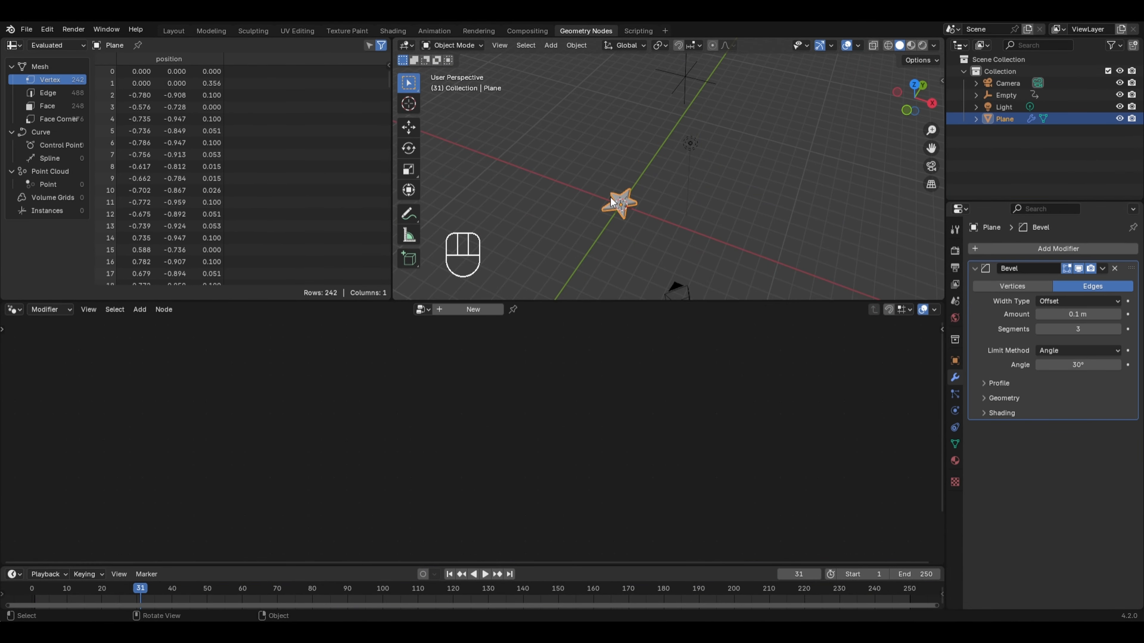
{"action": "left_click", "coordinate": [471, 309]}
{"action": "left_click_drag", "start_coordinate": [277, 374], "coordinate": [664, 473]}
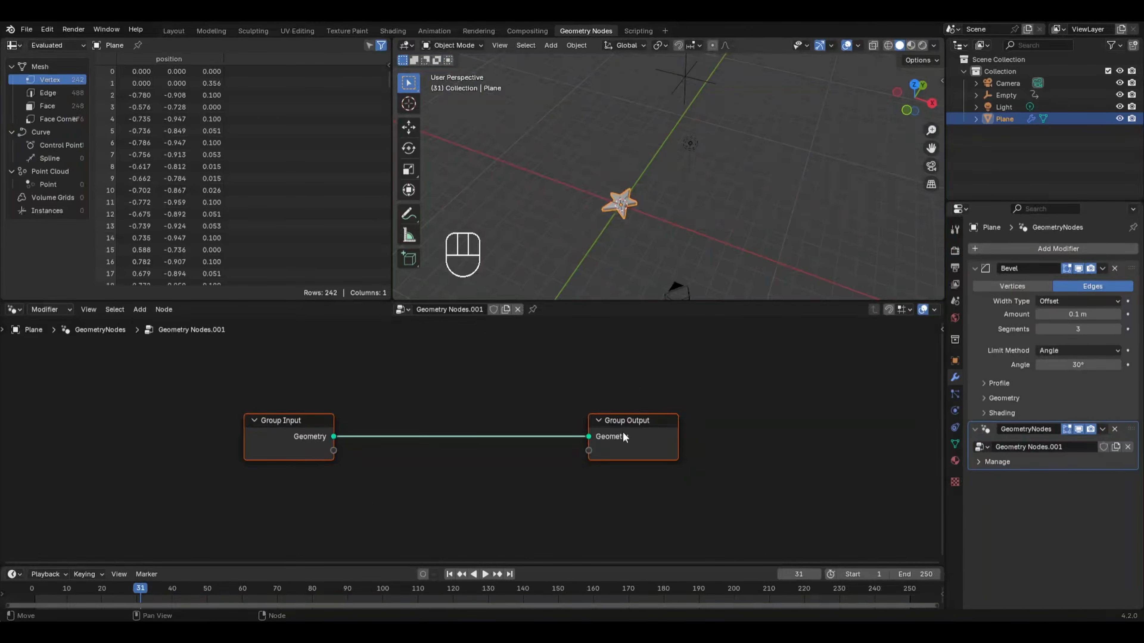
{"action": "key", "text": "x"}
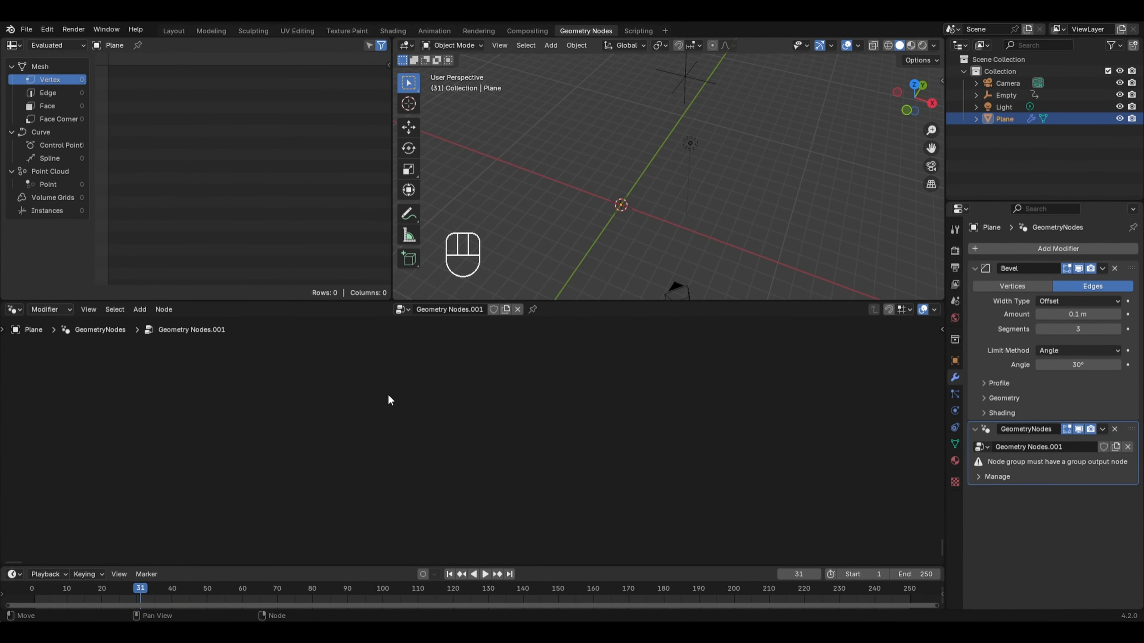
{"action": "key", "text": "ctrl+v"}
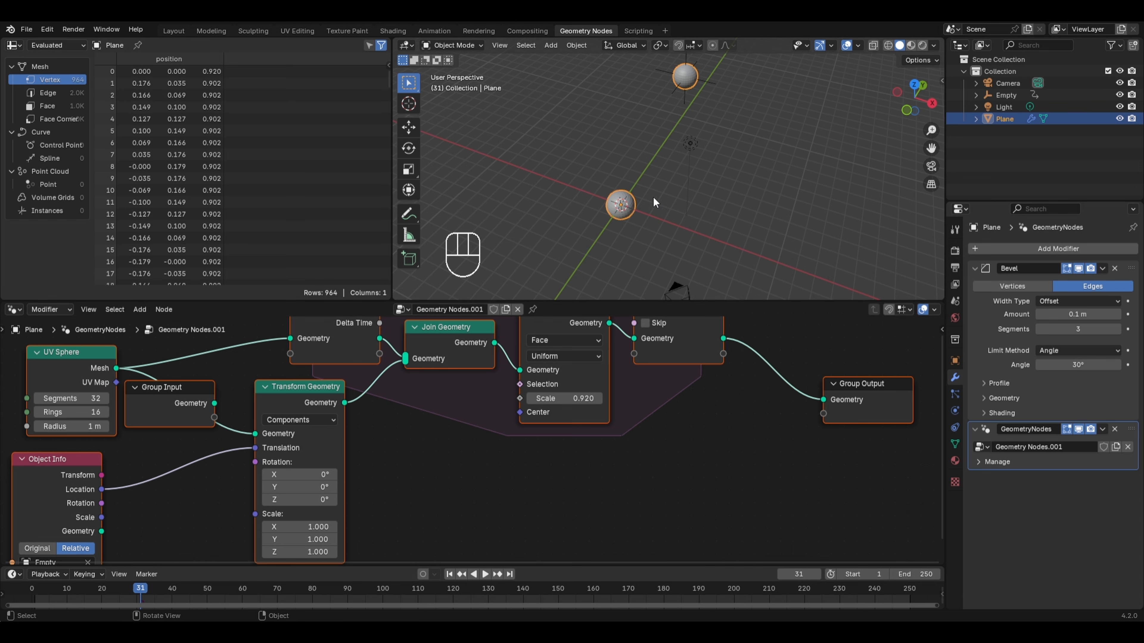
Delete the UV Sphere node and connect the Group Input geometry to the Simulation input and Transform Geometry nodes.
{"action": "middle_click_drag", "start_coordinate": [222, 375], "coordinate": [503, 412]}
{"action": "left_click", "coordinate": [315, 412]}
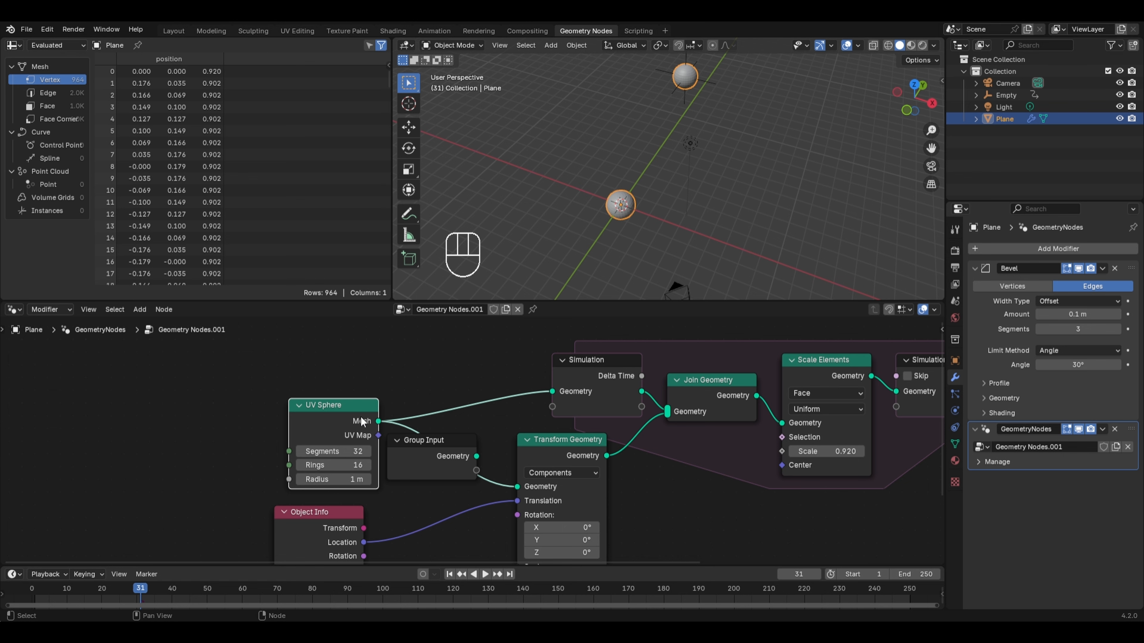
{"action": "key", "text": "x"}
{"action": "left_click_drag", "start_coordinate": [424, 457], "coordinate": [552, 391]}
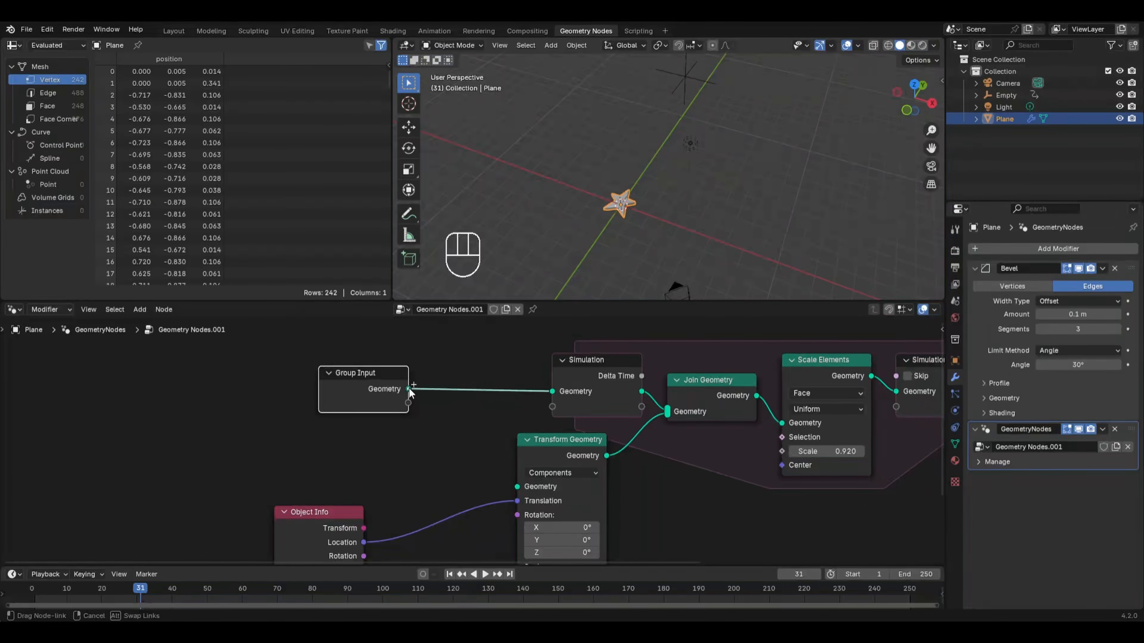
{"action": "left_click_drag", "start_coordinate": [470, 439], "coordinate": [516, 478]}
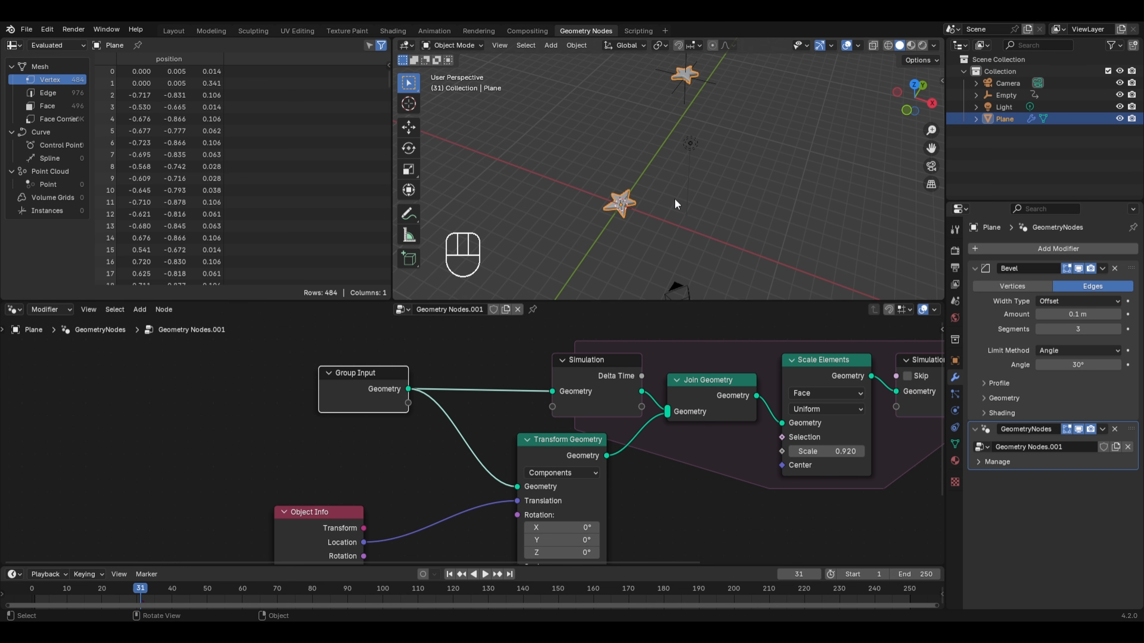
Return to frame 1 in top view, select the Empty, and delete all of its keyframes.
{"action": "key", "text": "KP_7"}
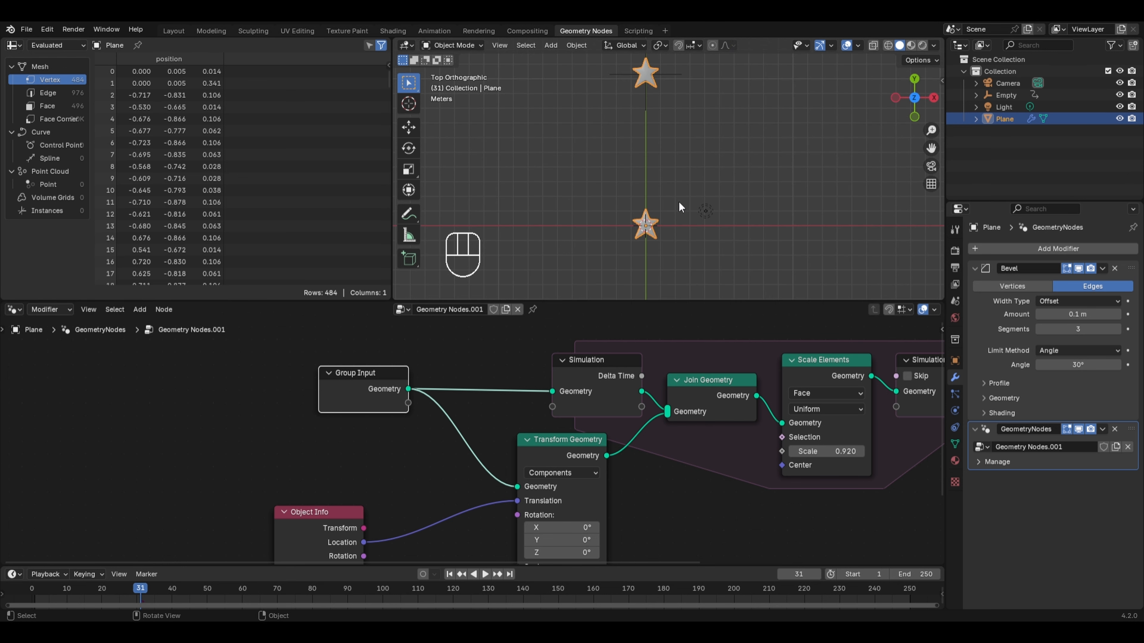
{"action": "left_click_drag", "start_coordinate": [83, 593], "coordinate": [36, 593]}
{"action": "left_click", "coordinate": [679, 224]}
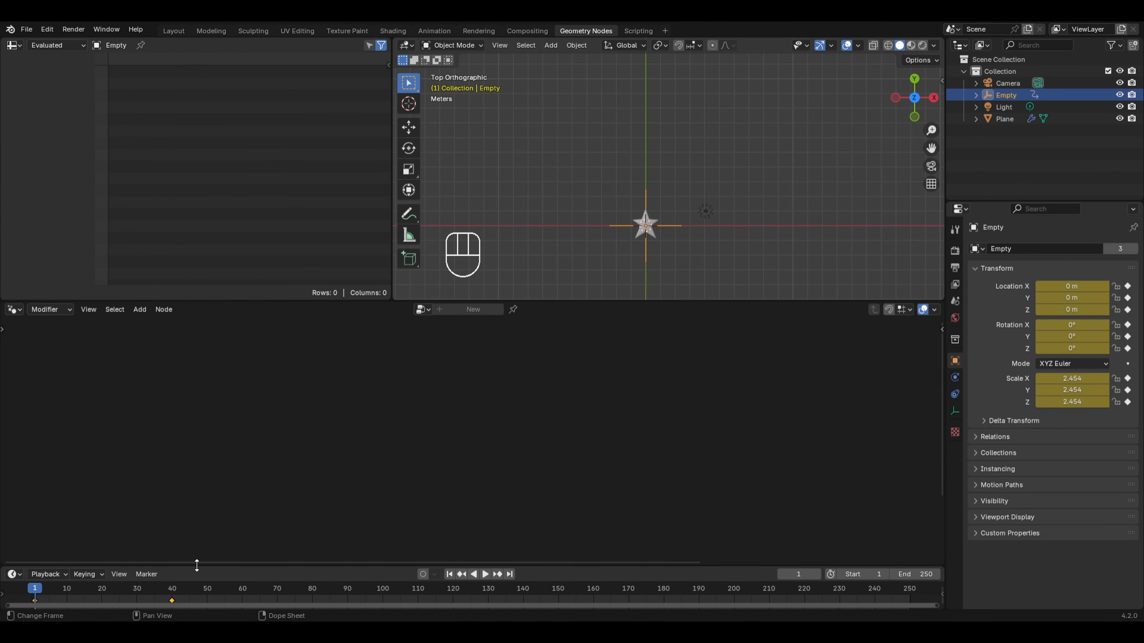
{"action": "left_click_drag", "start_coordinate": [194, 565], "coordinate": [194, 540]}
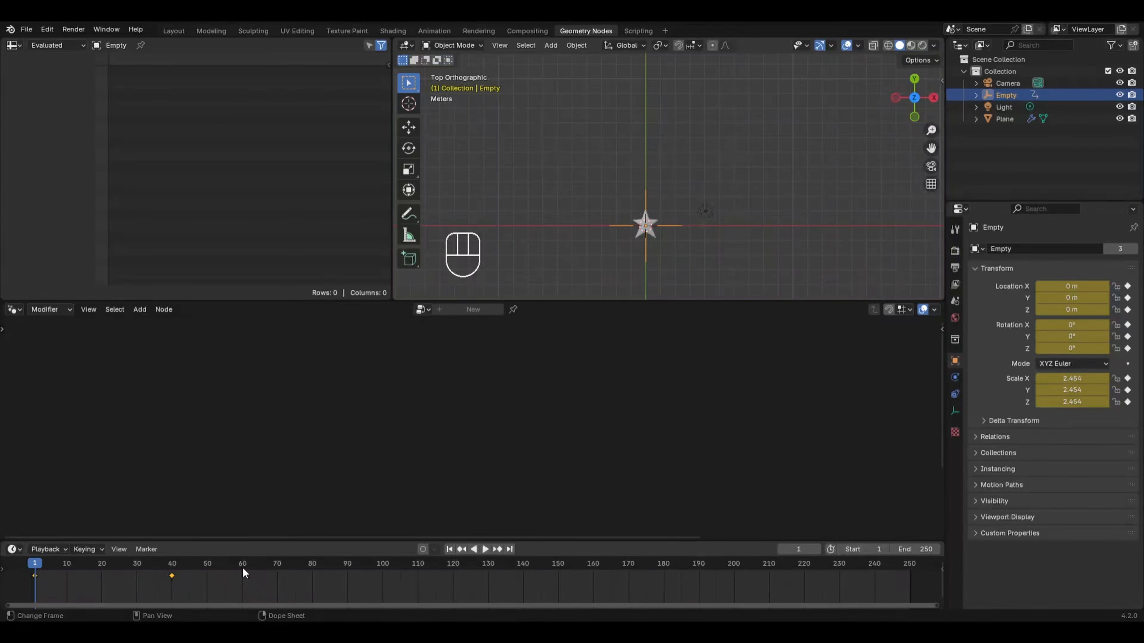
{"action": "key", "text": "a"}
{"action": "key", "text": "x"}
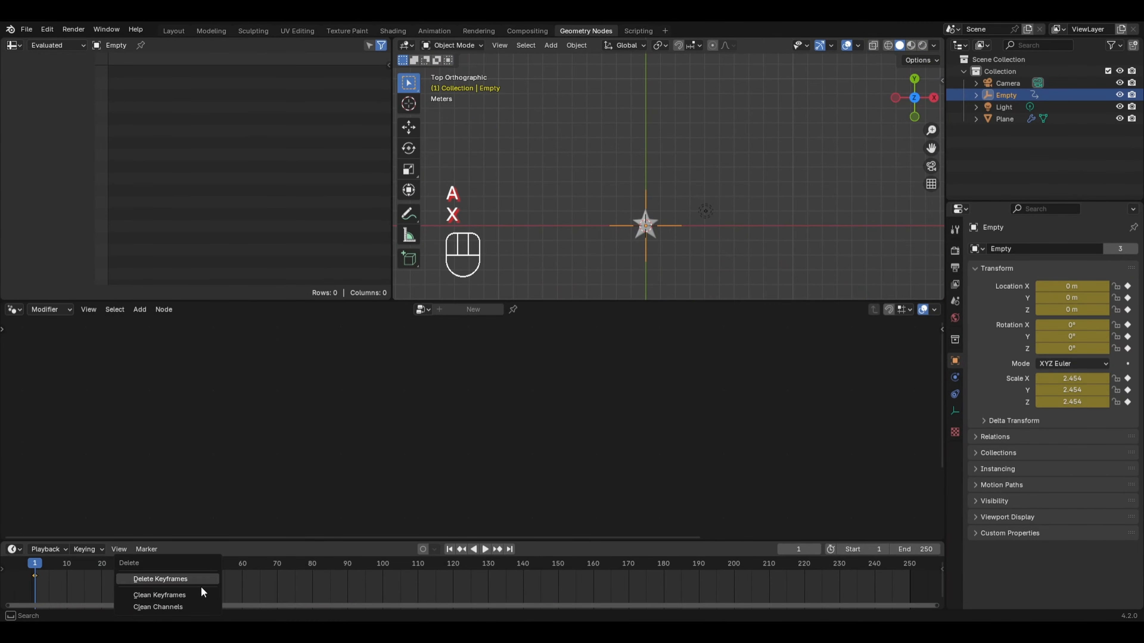
{"action": "left_click", "coordinate": [164, 580]}
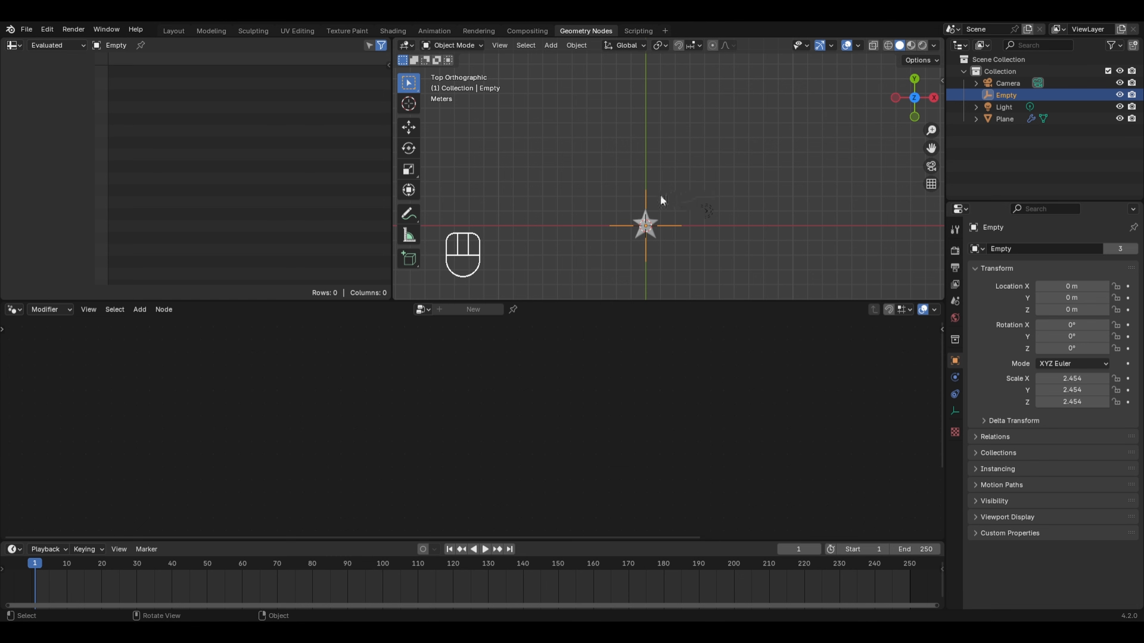
Keyframe the Empty at the origin on frame 1 and at about X 10.6 m, Y 7.0 m on frame 20.
{"action": "key", "text": "i"}
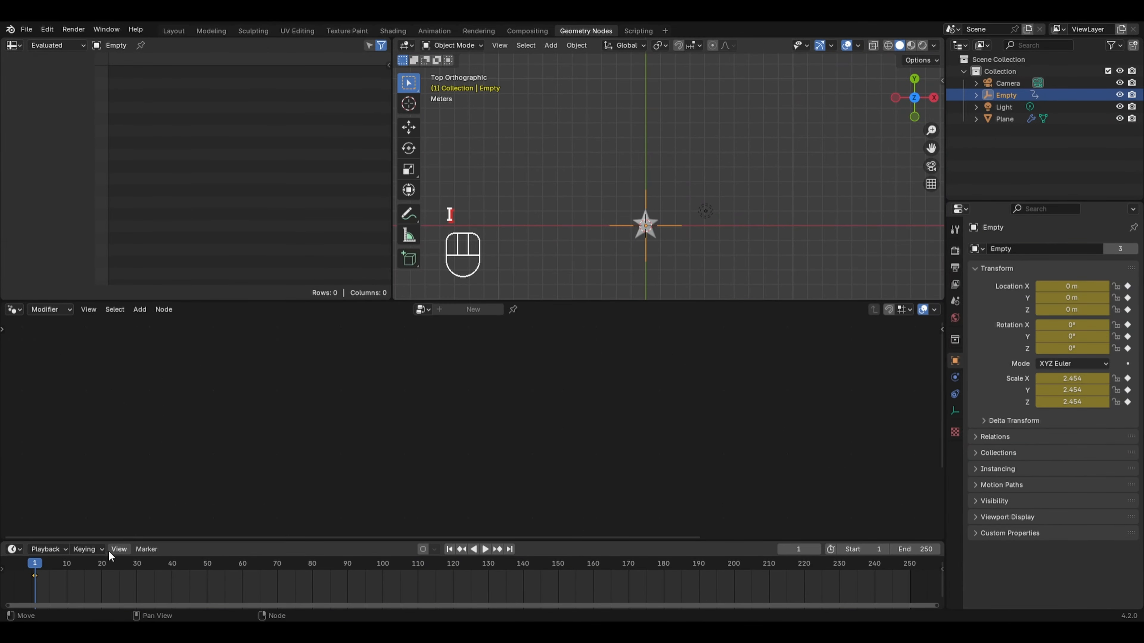
{"action": "left_click", "coordinate": [101, 566]}
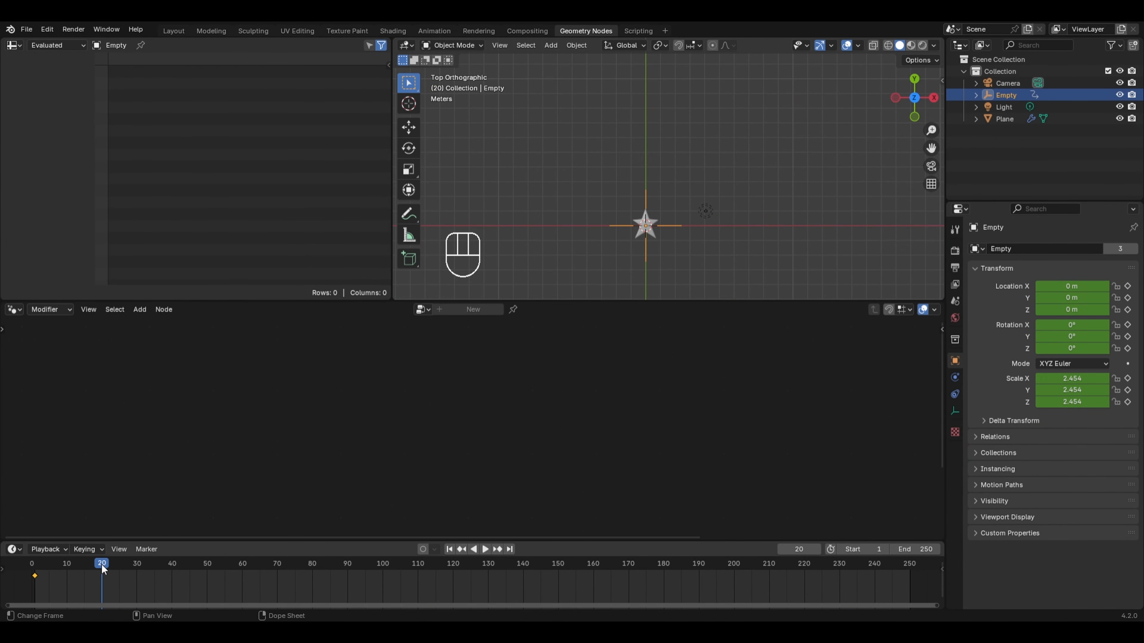
{"action": "key", "text": "g"}
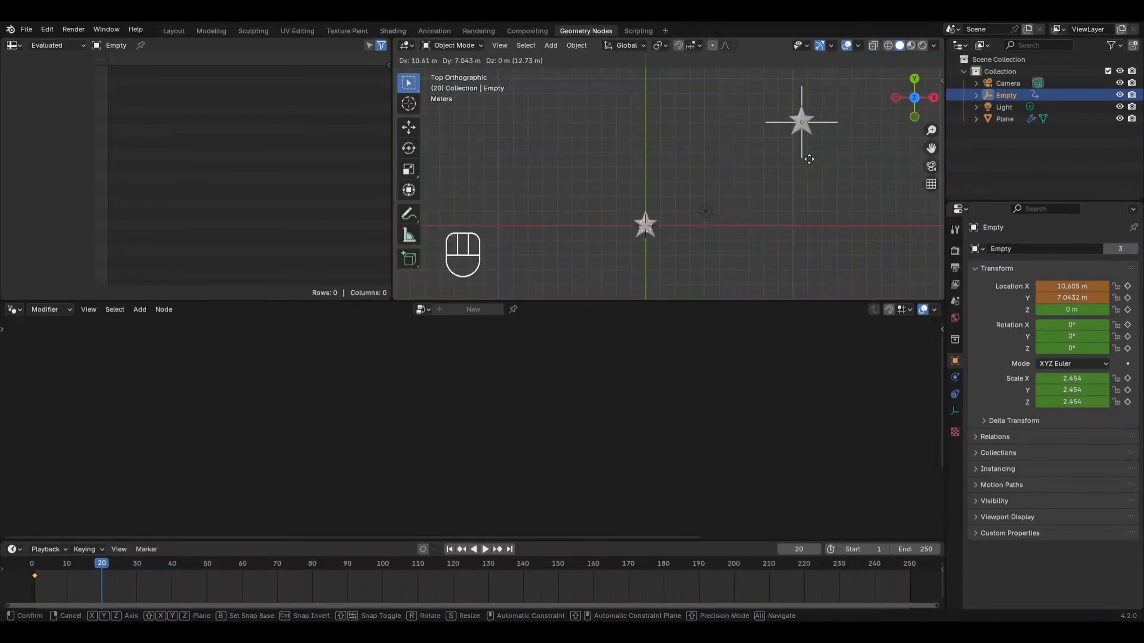
{"action": "left_click", "coordinate": [807, 158]}
{"action": "key", "text": "i"}
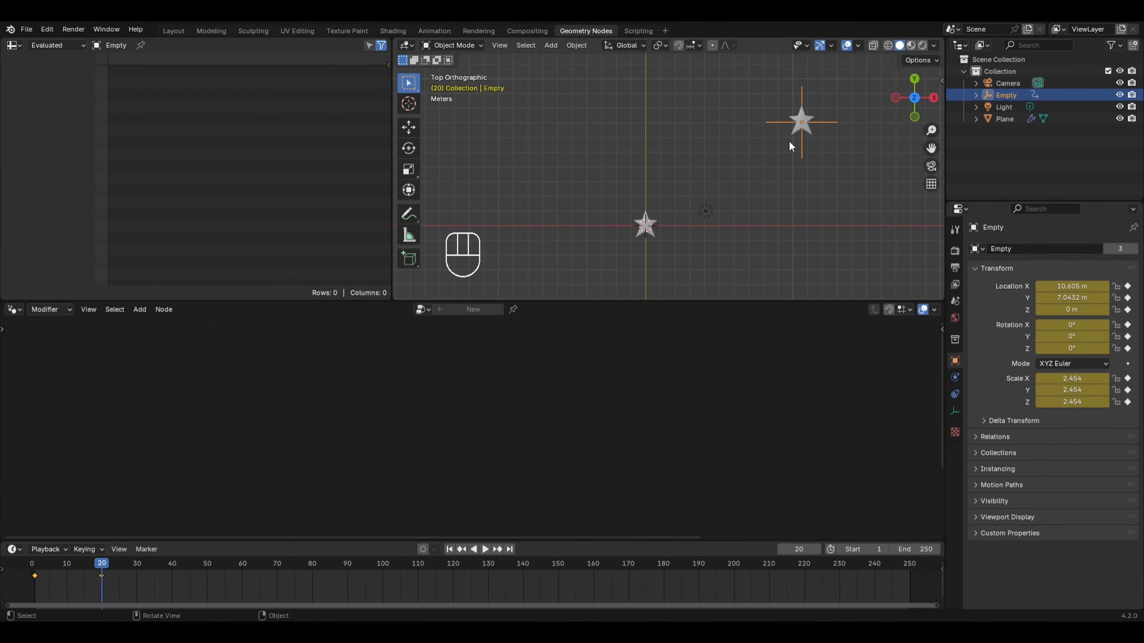
At frame 40, move the Empty to about X -8.6 m, Y 10.0 m and insert a keyframe.
{"action": "left_click", "coordinate": [173, 566]}
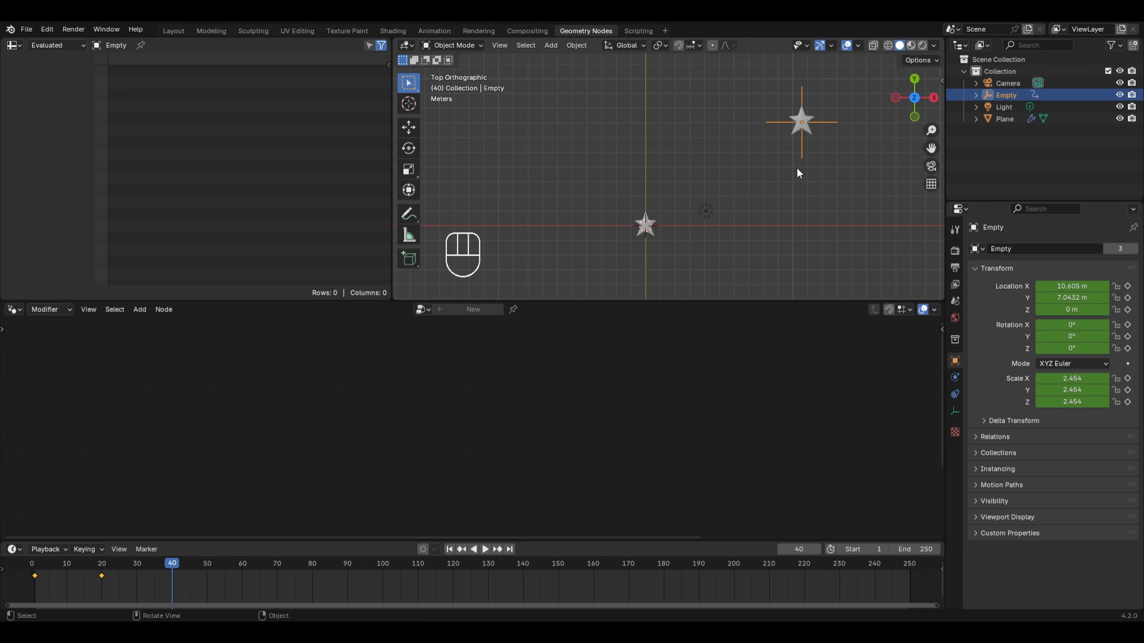
{"action": "key", "text": "g"}
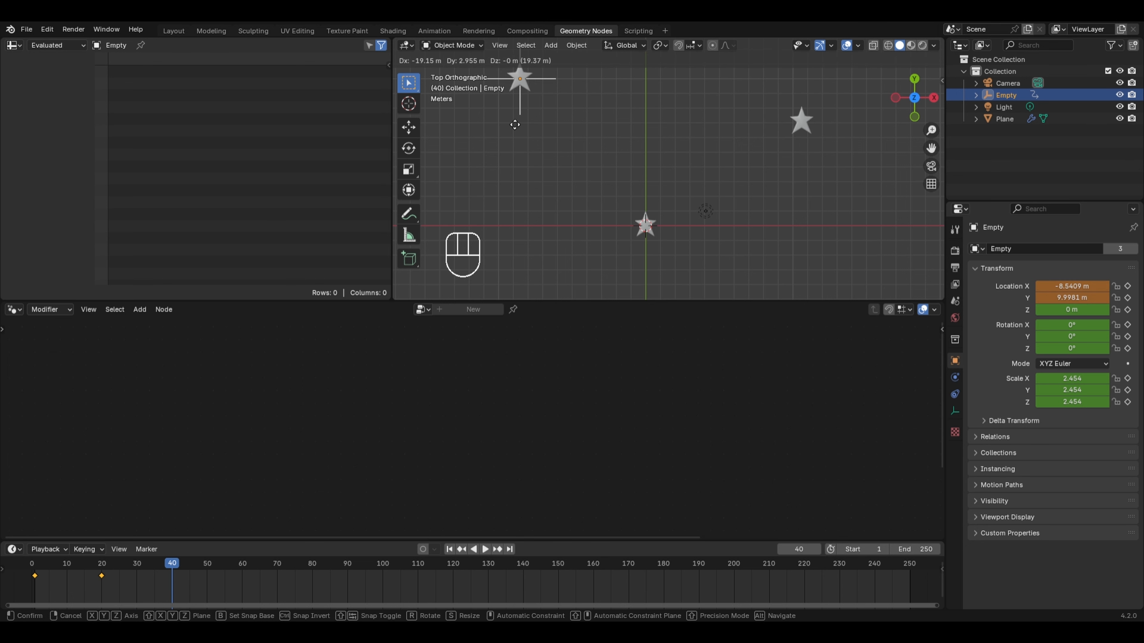
{"action": "left_click", "coordinate": [517, 127]}
{"action": "key", "text": "i"}
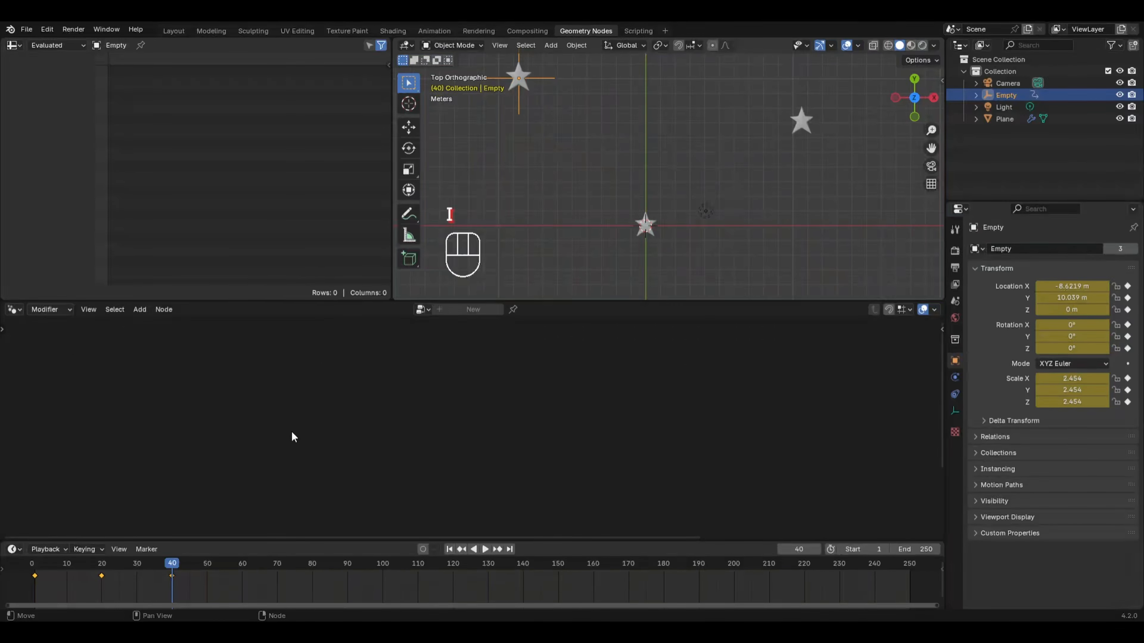
At frame 60, move the Empty to about X 0.6 m, Y -4.6 m and insert a keyframe.
{"action": "left_click", "coordinate": [242, 570]}
{"action": "key", "text": "g"}
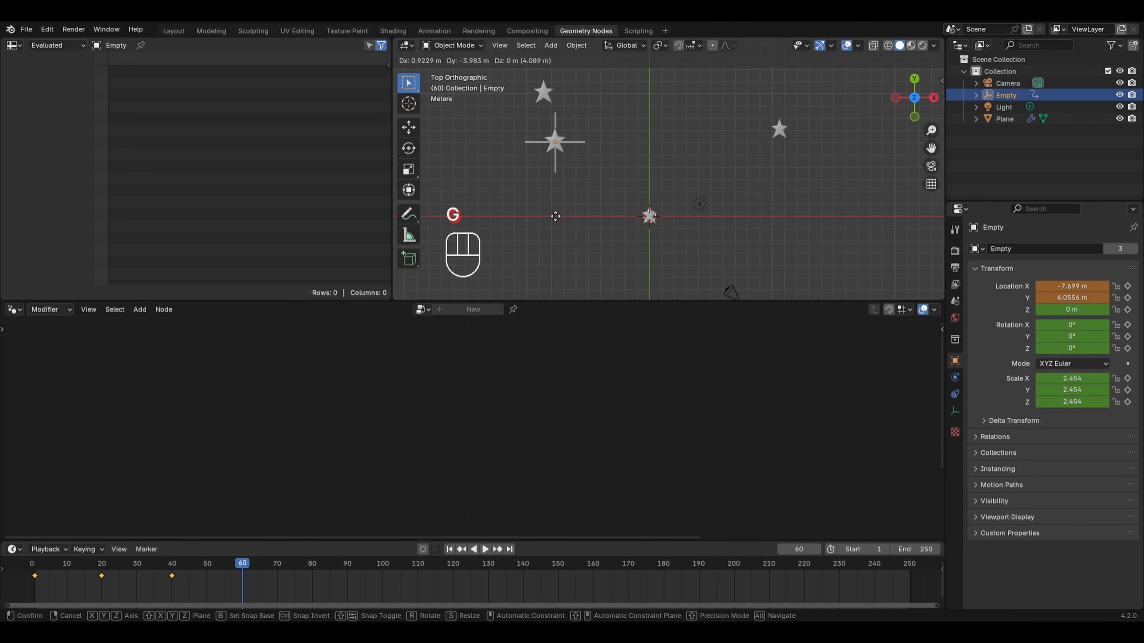
{"action": "left_click", "coordinate": [693, 78]}
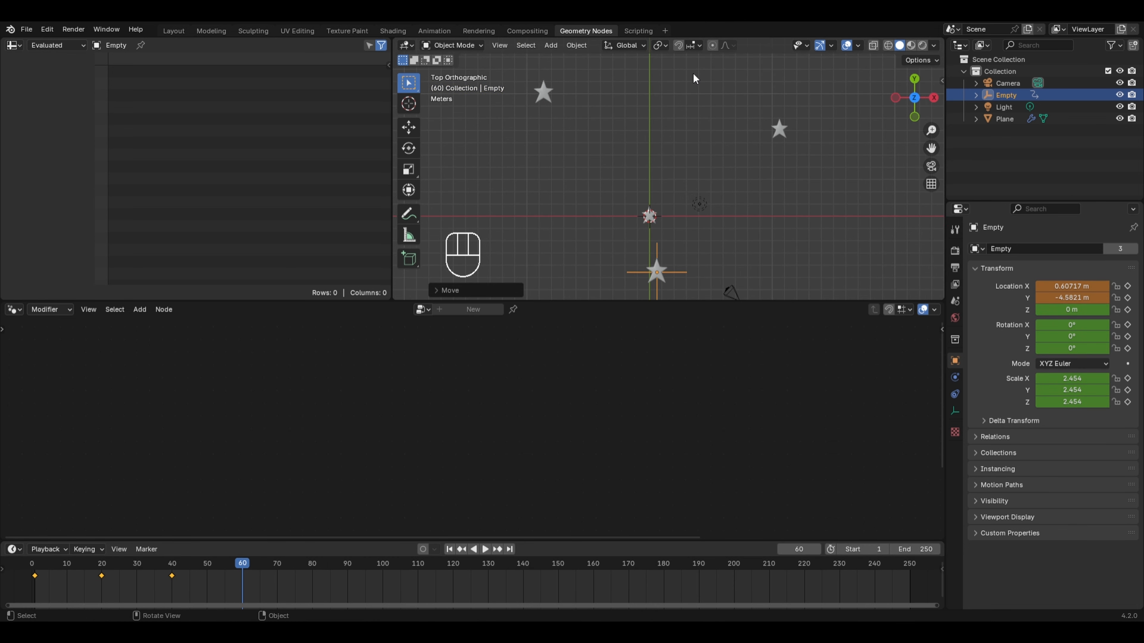
{"action": "key", "text": "i"}
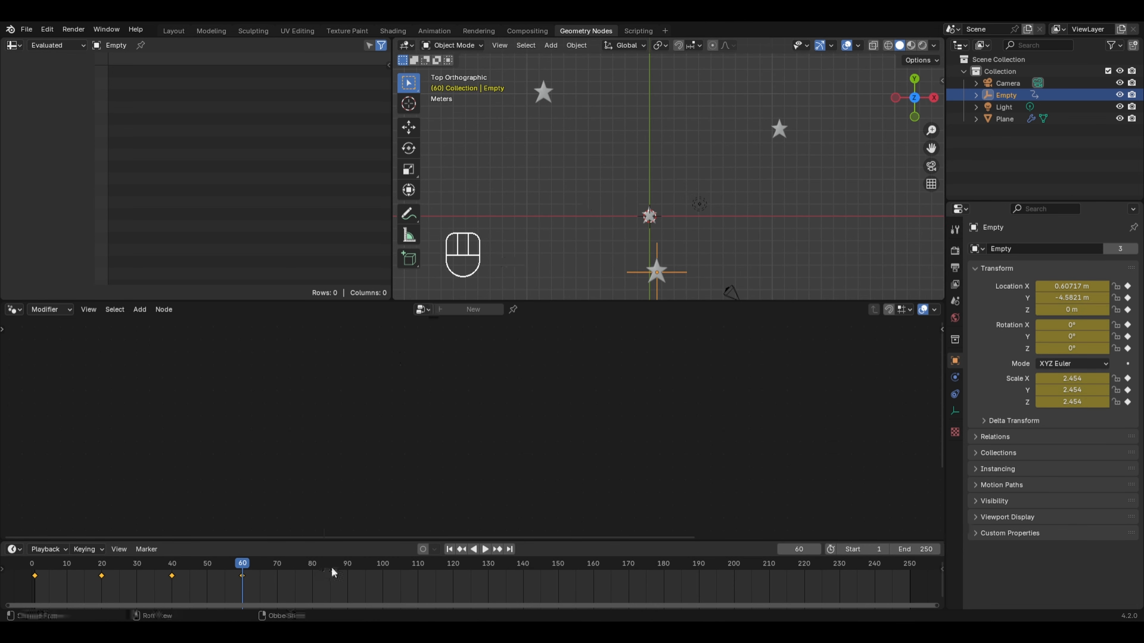
At frame 80, move the Empty to about X 17.2 m, Y 10.1 m and insert a keyframe.
{"action": "left_click", "coordinate": [318, 570]}
{"action": "key", "text": "g"}
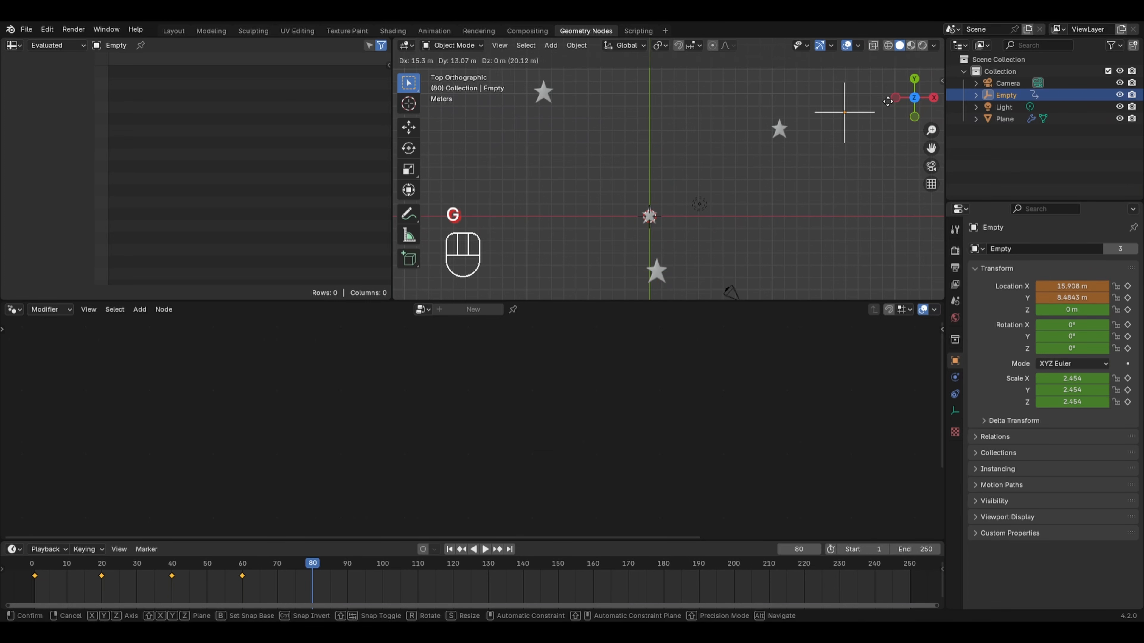
{"action": "left_click", "coordinate": [818, 117]}
{"action": "key", "text": "i"}
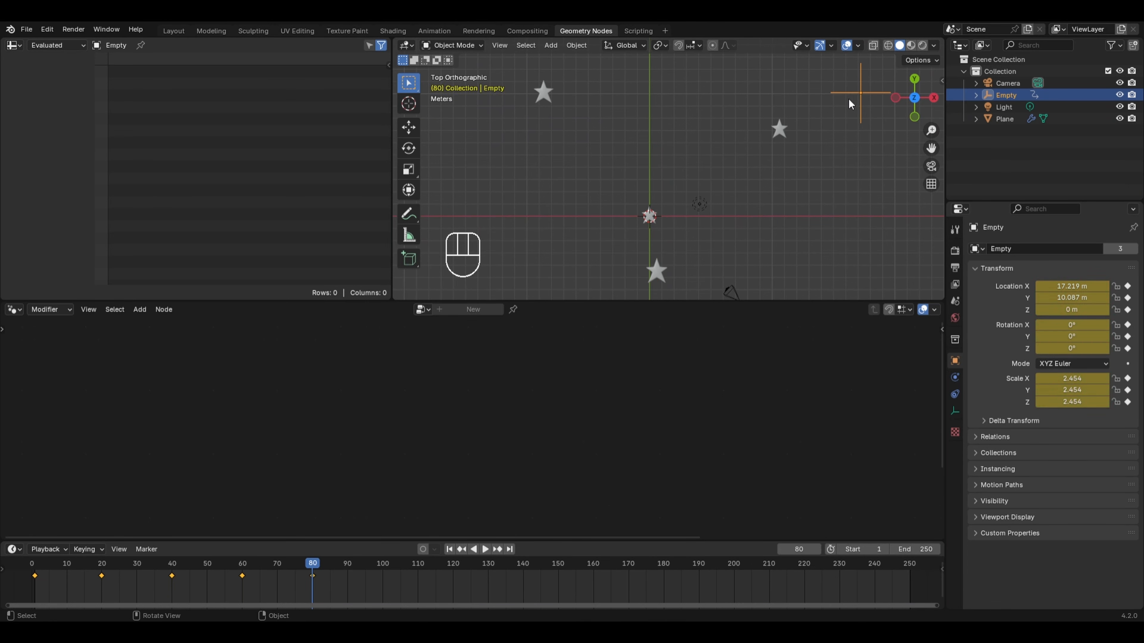
At frame 100, move the Empty to about X -14.5 m, Y -2.4 m and insert a keyframe.
{"action": "left_click", "coordinate": [384, 566]}
{"action": "key", "text": "g"}
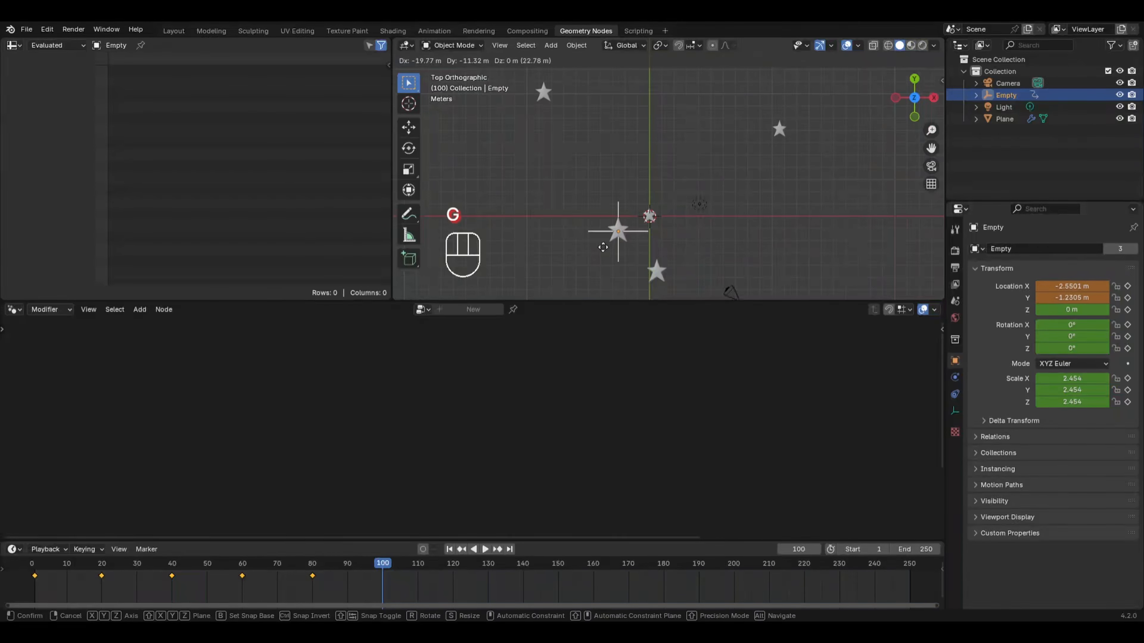
{"action": "left_click", "coordinate": [470, 256]}
{"action": "key", "text": "i"}
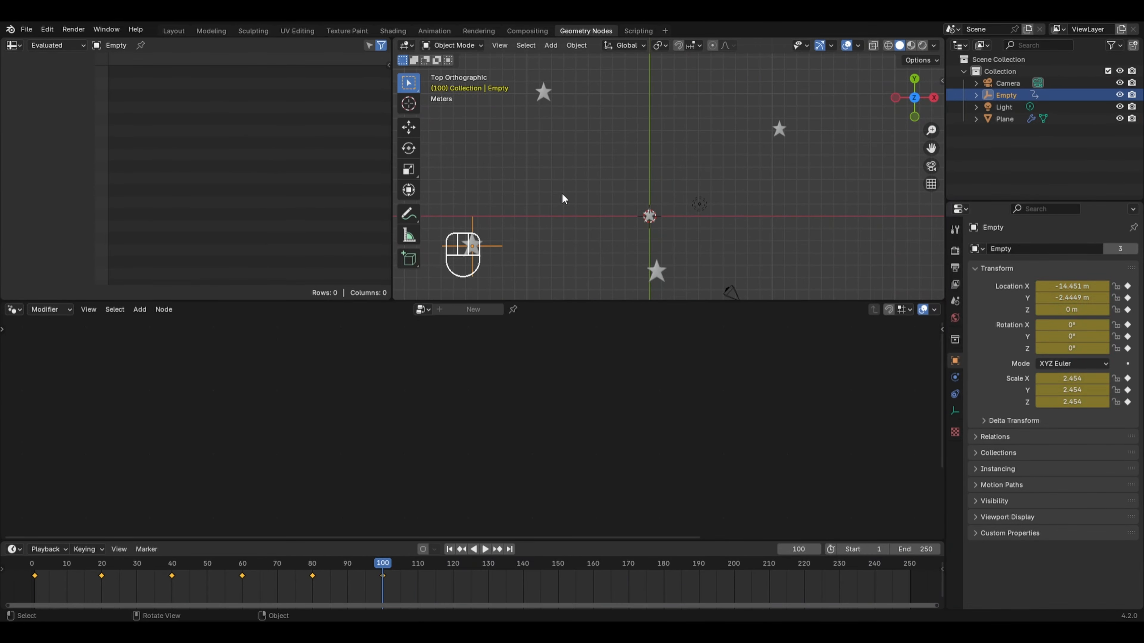
Play the animation from frame 1 to check the star trail, stop it, and scrub back to frame 72.
{"action": "left_click", "coordinate": [35, 571]}
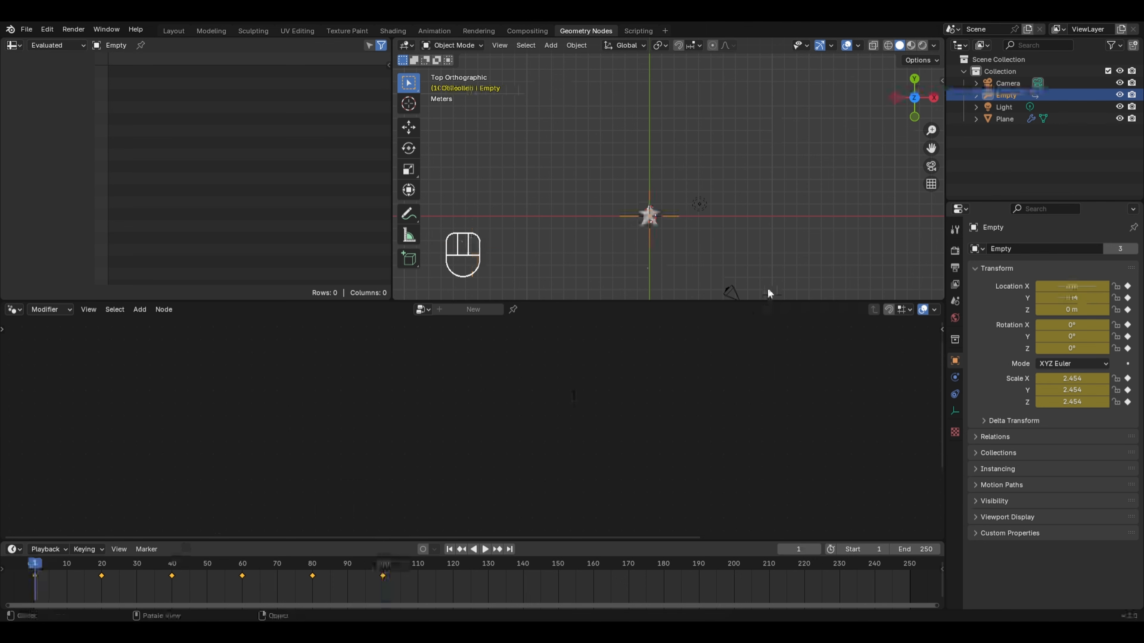
{"action": "key", "text": "space"}
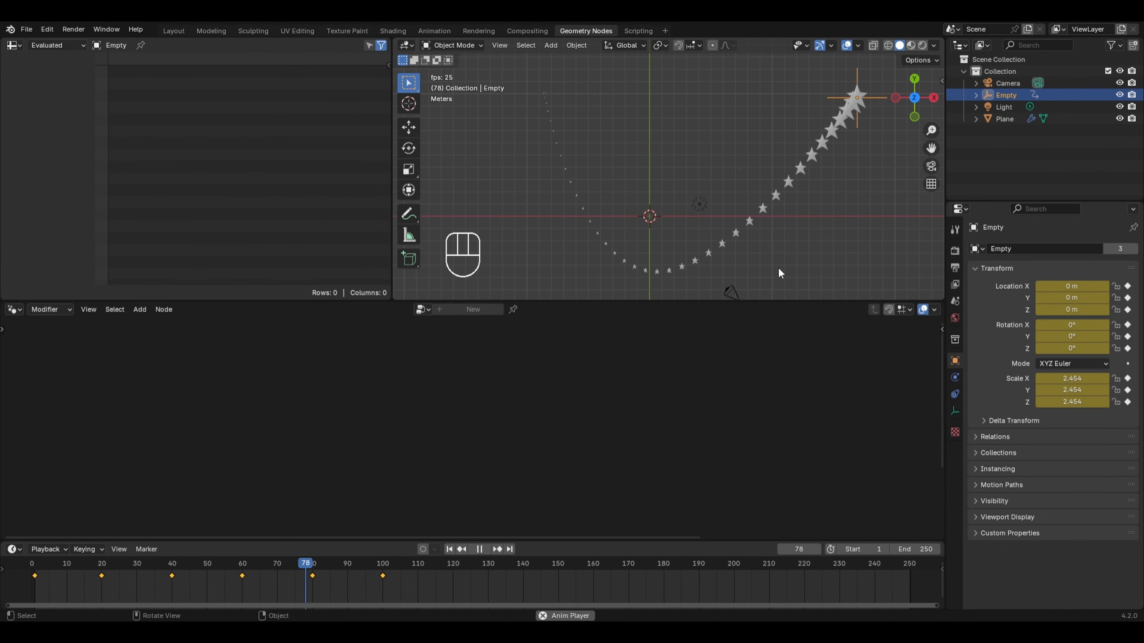
{"action": "key", "text": "space"}
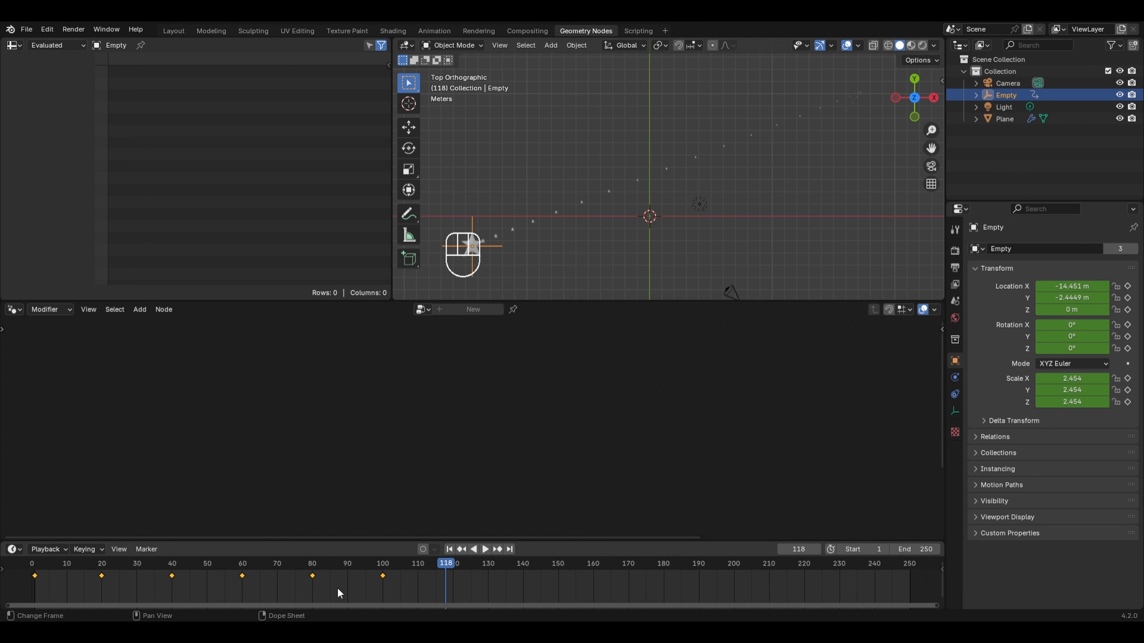
{"action": "left_click_drag", "start_coordinate": [315, 577], "coordinate": [285, 568]}
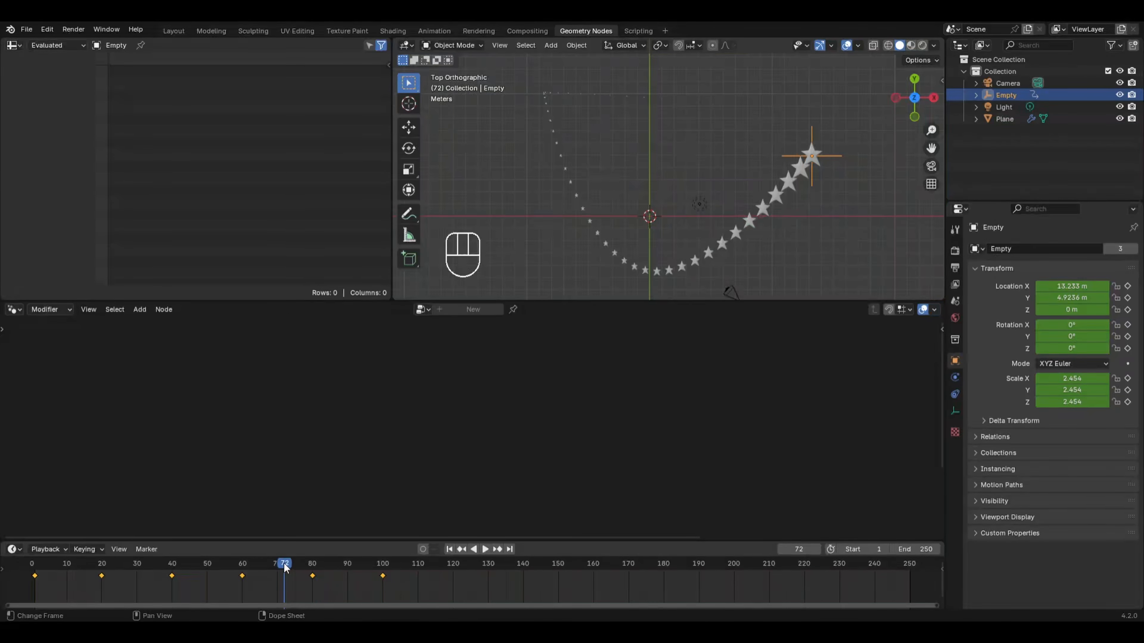
Turn on rendered viewport shading, select the star plane, and create a new material for it in the Shader Editor.
{"action": "left_click", "coordinate": [921, 45]}
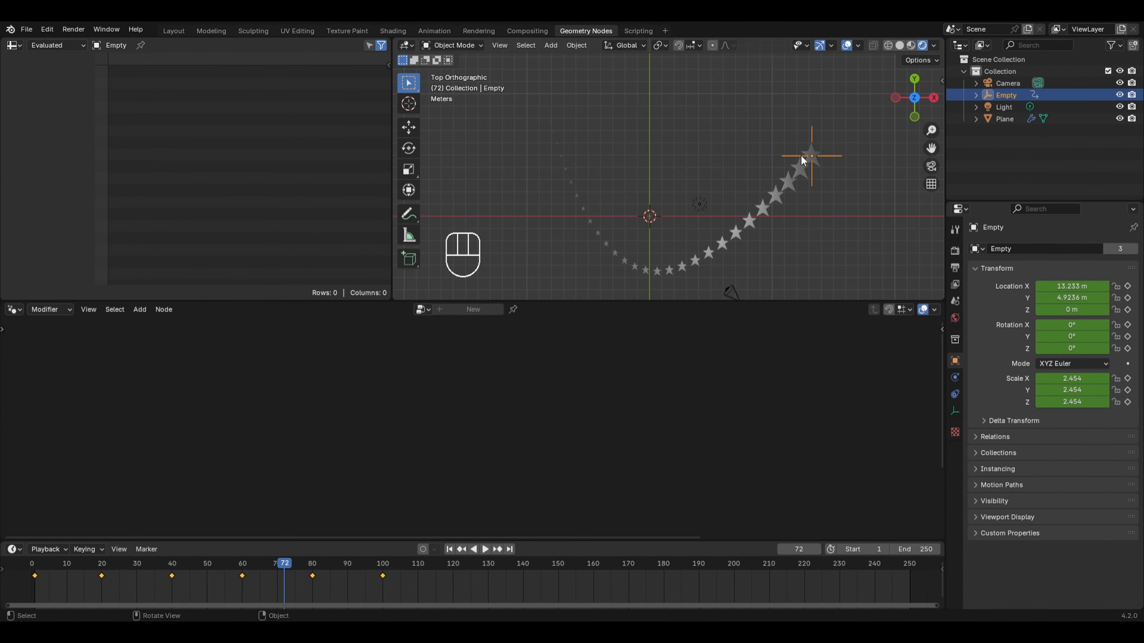
{"action": "left_click", "coordinate": [804, 160]}
{"action": "left_click", "coordinate": [14, 310]}
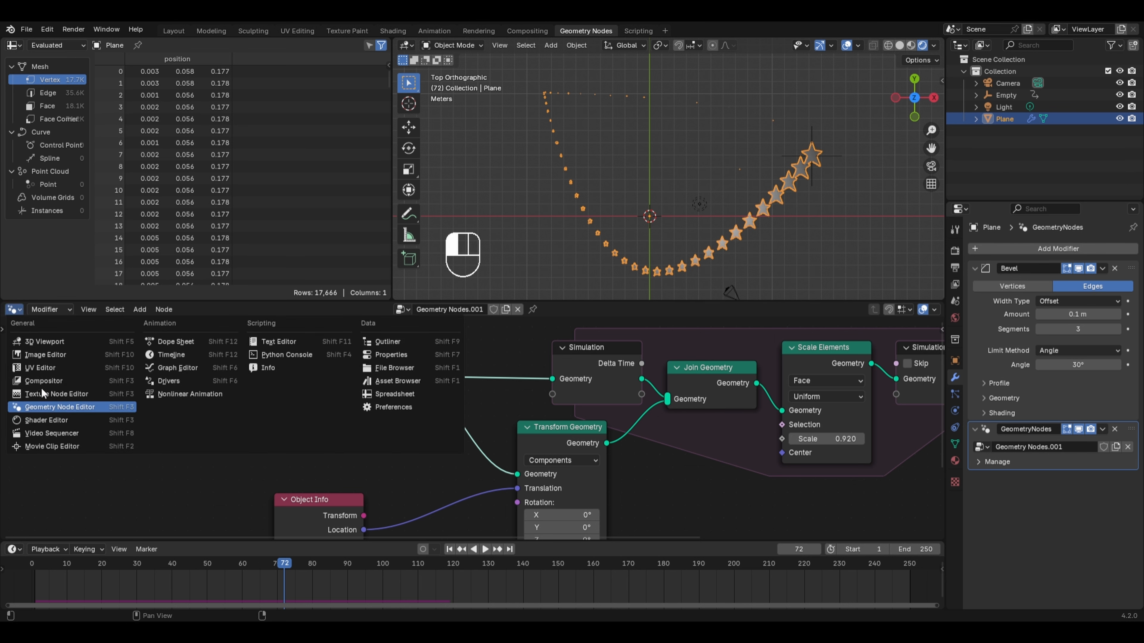
{"action": "left_click", "coordinate": [41, 407]}
{"action": "left_click", "coordinate": [497, 311]}
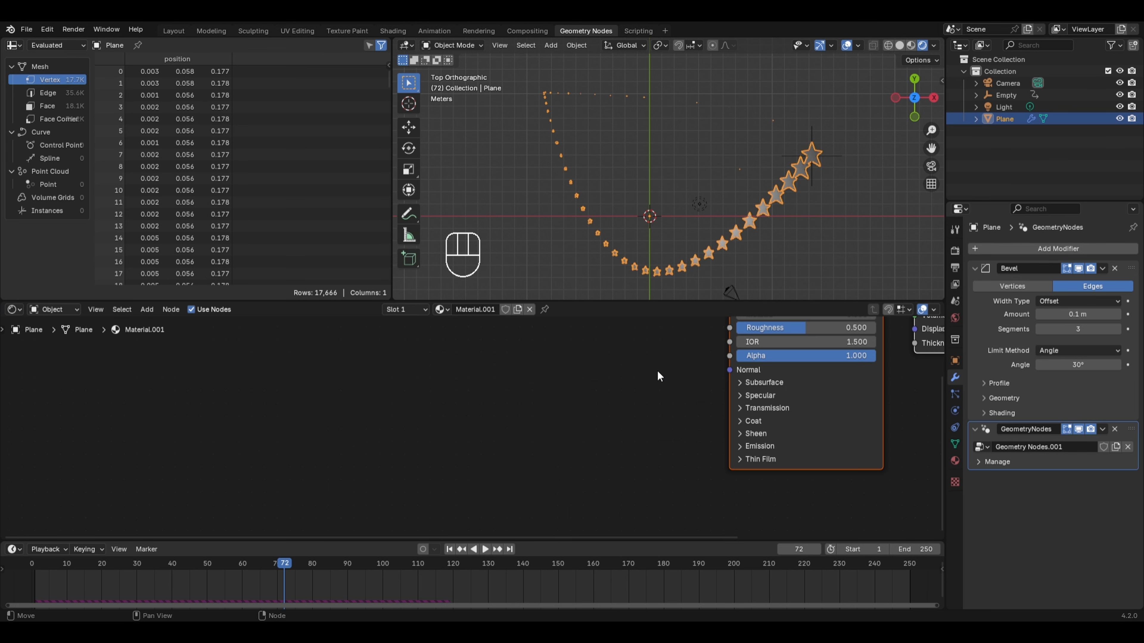
{"action": "middle_click_drag", "start_coordinate": [662, 374], "coordinate": [452, 395]}
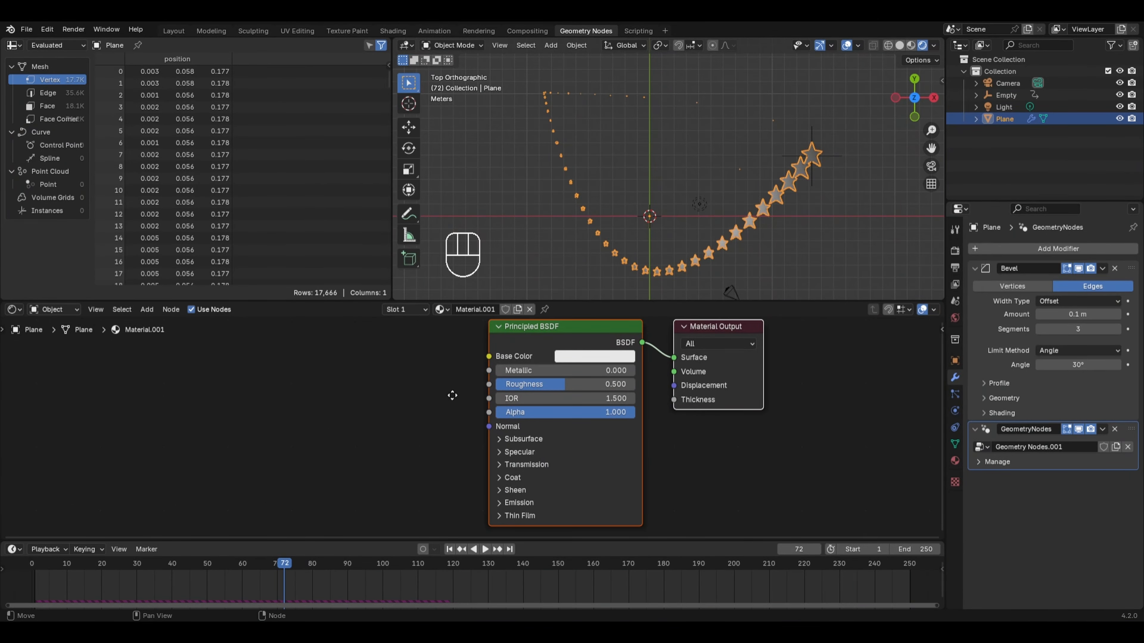
Give the Principled BSDF a magenta emission color with a strength of 2.
{"action": "left_click", "coordinate": [521, 501]}
{"action": "left_click", "coordinate": [573, 521]}
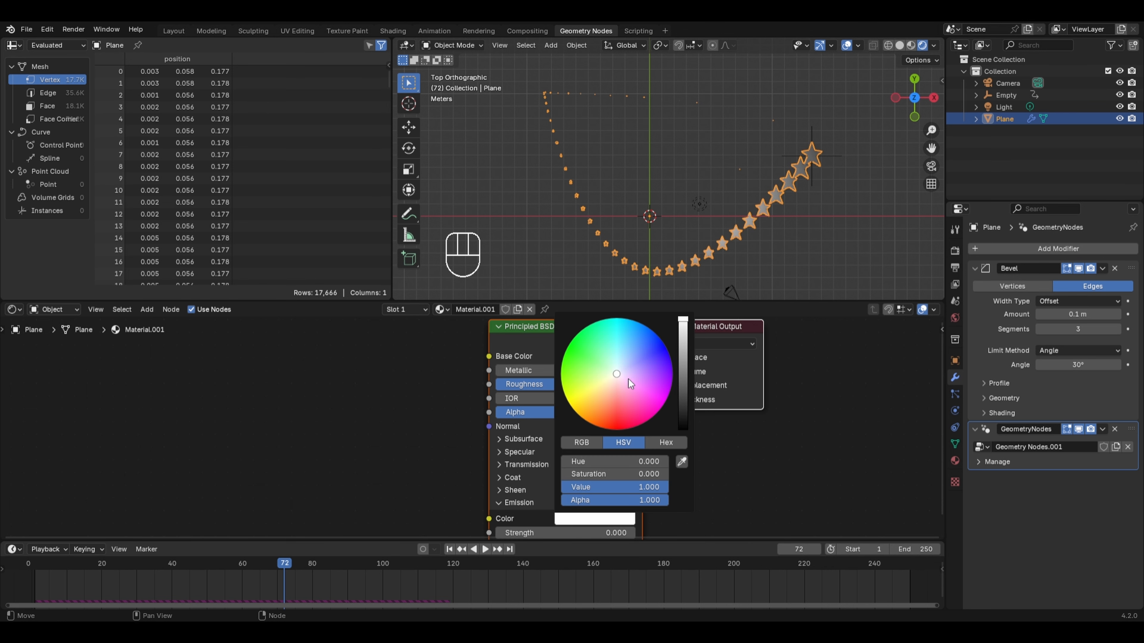
{"action": "left_click_drag", "start_coordinate": [630, 383], "coordinate": [669, 395]}
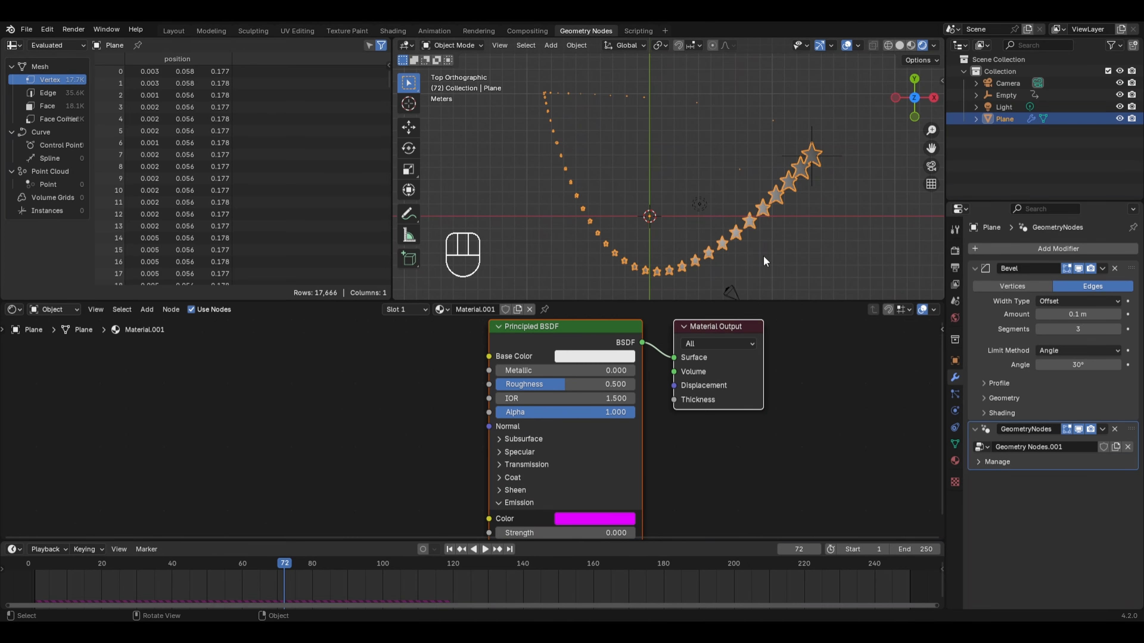
{"action": "scroll", "coordinate": [569, 472], "scroll_direction": "down", "scroll_amount": 1}
{"action": "double_click", "coordinate": [554, 508]}
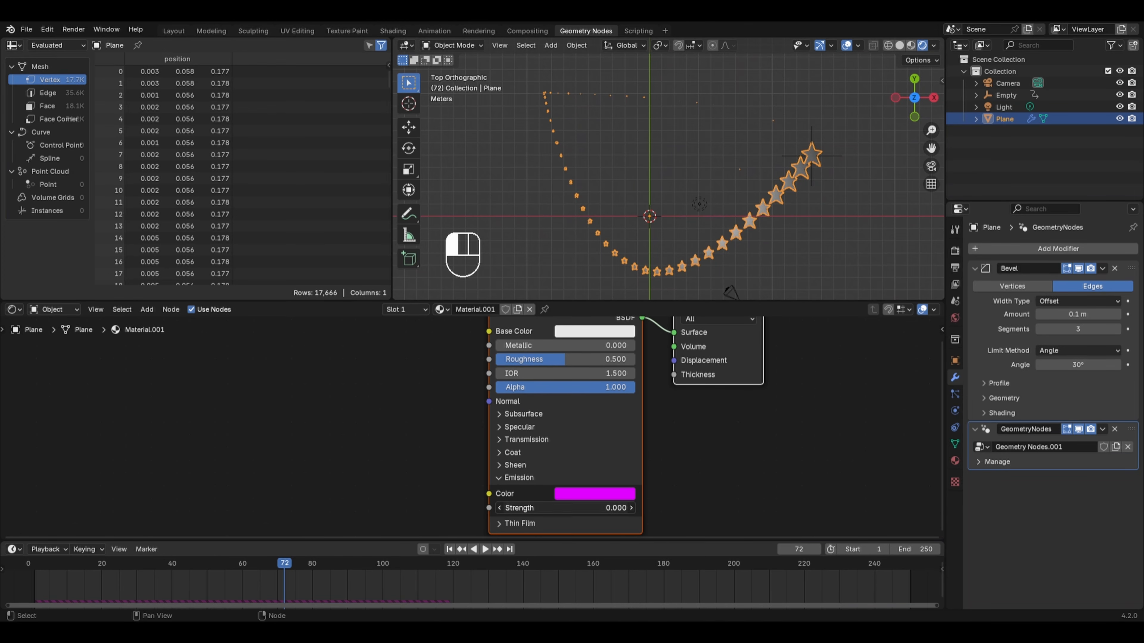
{"action": "type", "text": "2"}
{"action": "key", "text": "Return"}
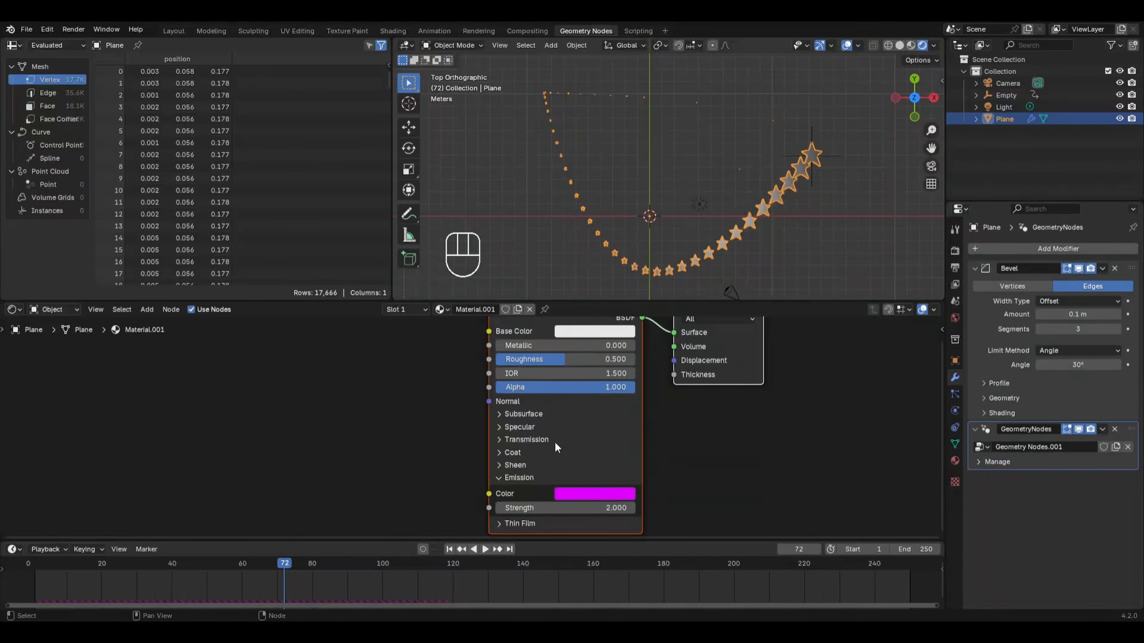
In the Geometry Node Editor, insert a Set Material node between the Simulation output and Group Output, using Material.001.
{"action": "left_click", "coordinate": [13, 309]}
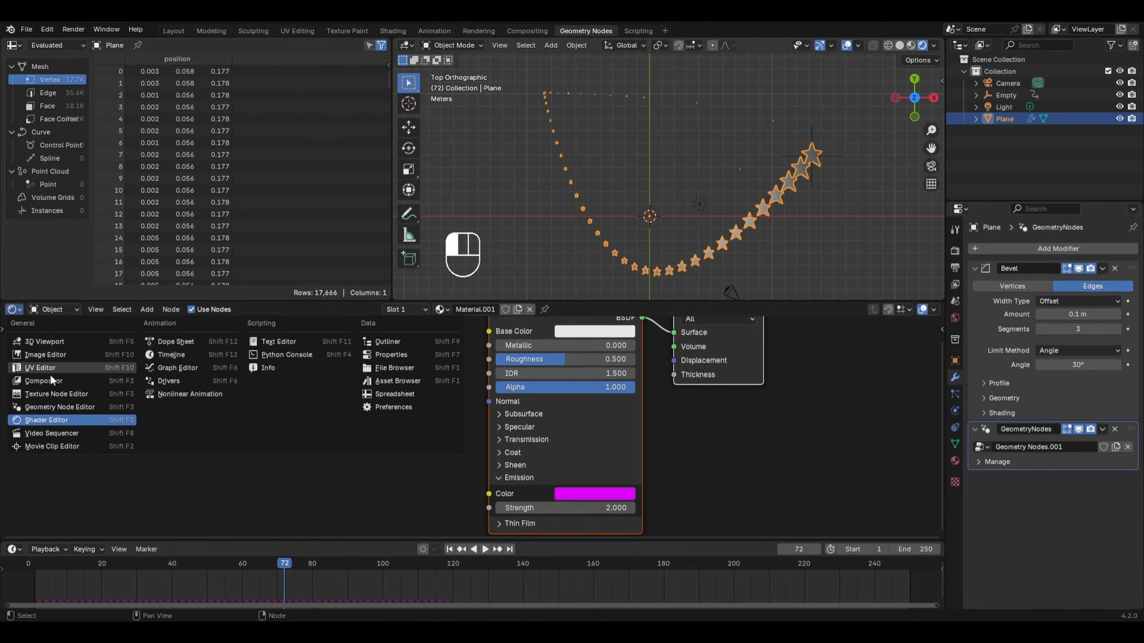
{"action": "left_click", "coordinate": [49, 397]}
{"action": "key", "text": "shift+a"}
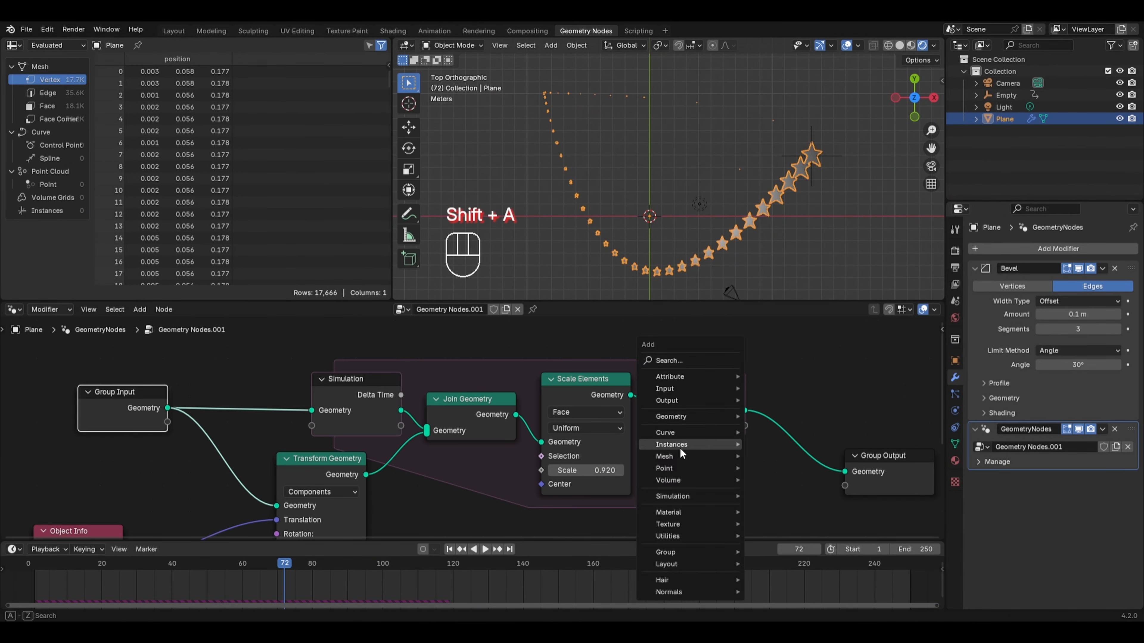
{"action": "mouse_move", "coordinate": [707, 513]}
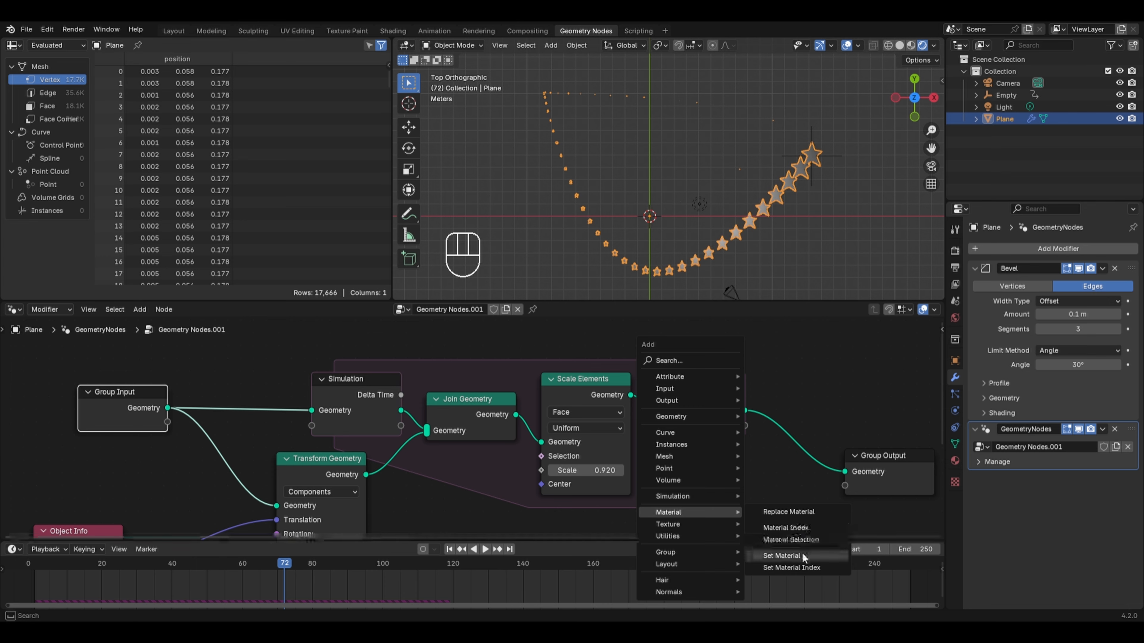
{"action": "left_click", "coordinate": [781, 556]}
{"action": "left_click", "coordinate": [768, 420]}
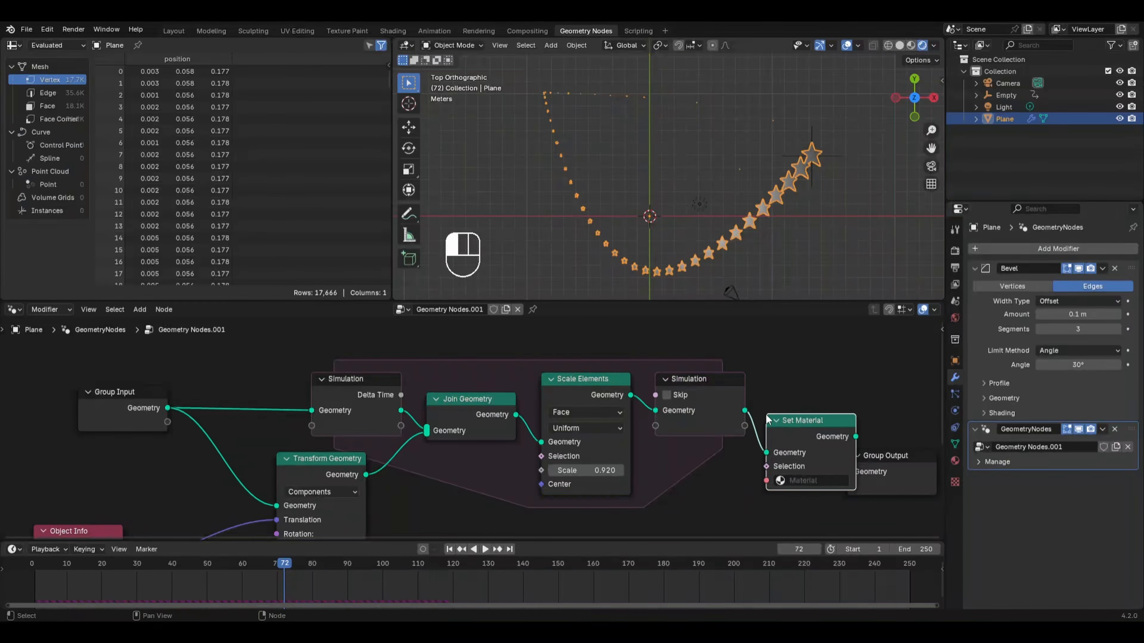
{"action": "left_click", "coordinate": [824, 481]}
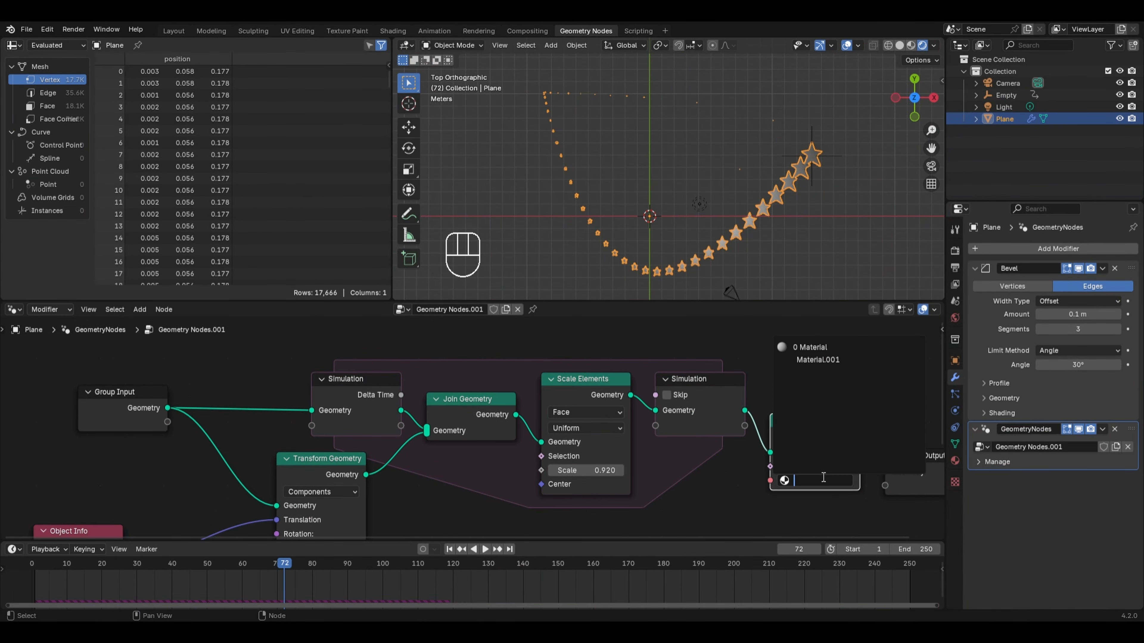
{"action": "left_click", "coordinate": [818, 360]}
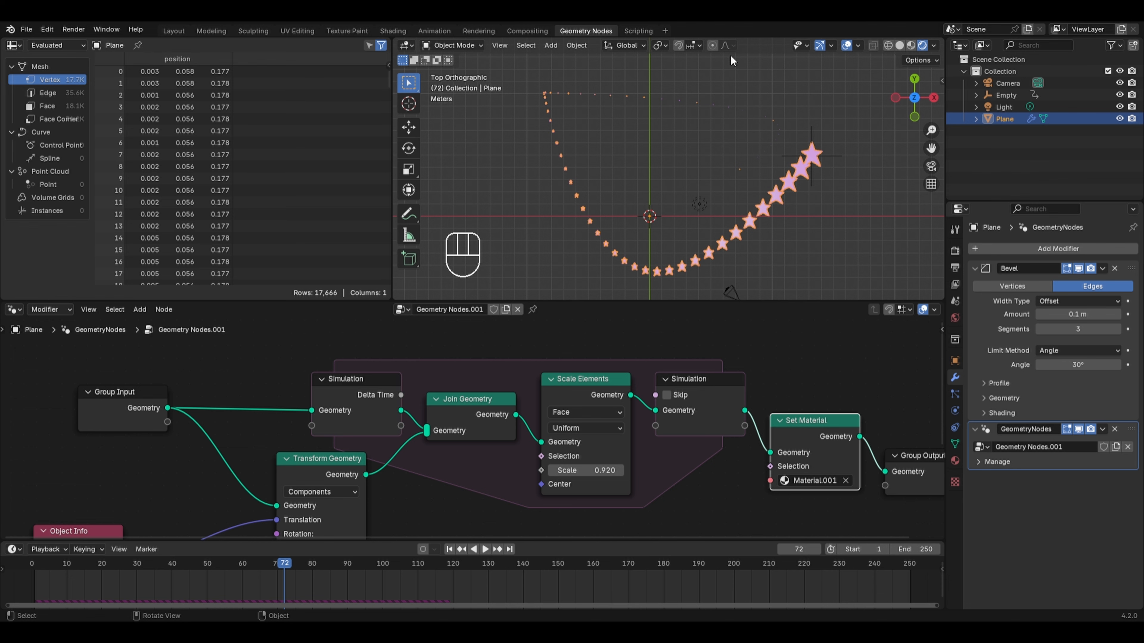
In the Compositing workspace, enable nodes and insert a Glare node between Render Layers and Composite.
{"action": "left_click", "coordinate": [527, 30]}
{"action": "left_click", "coordinate": [157, 44]}
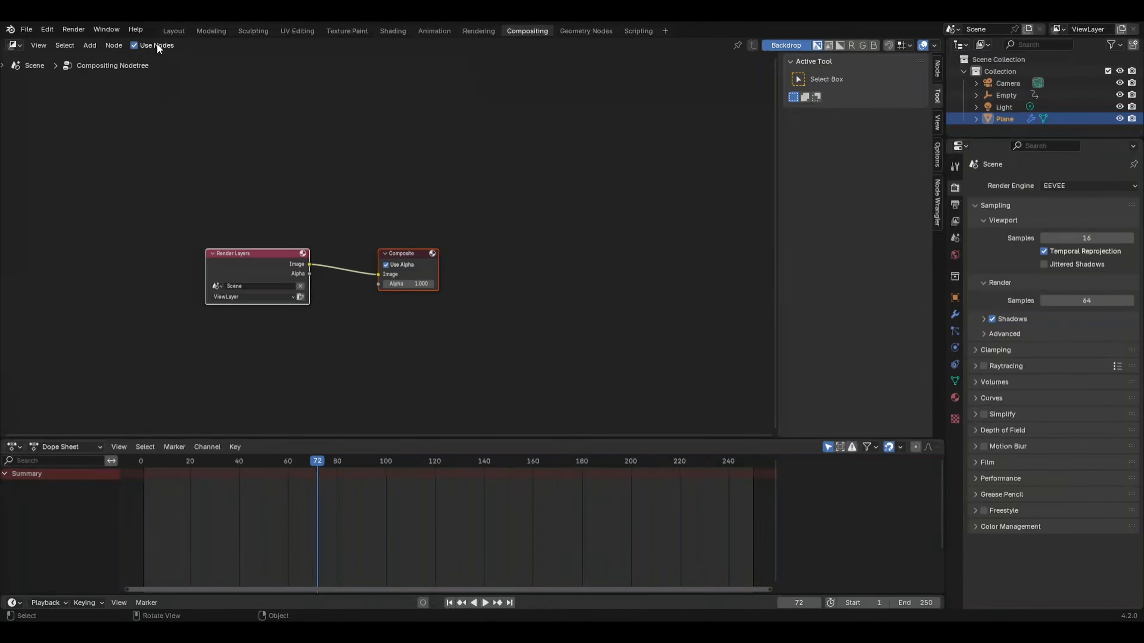
{"action": "key", "text": "shift+a"}
{"action": "mouse_move", "coordinate": [303, 261]}
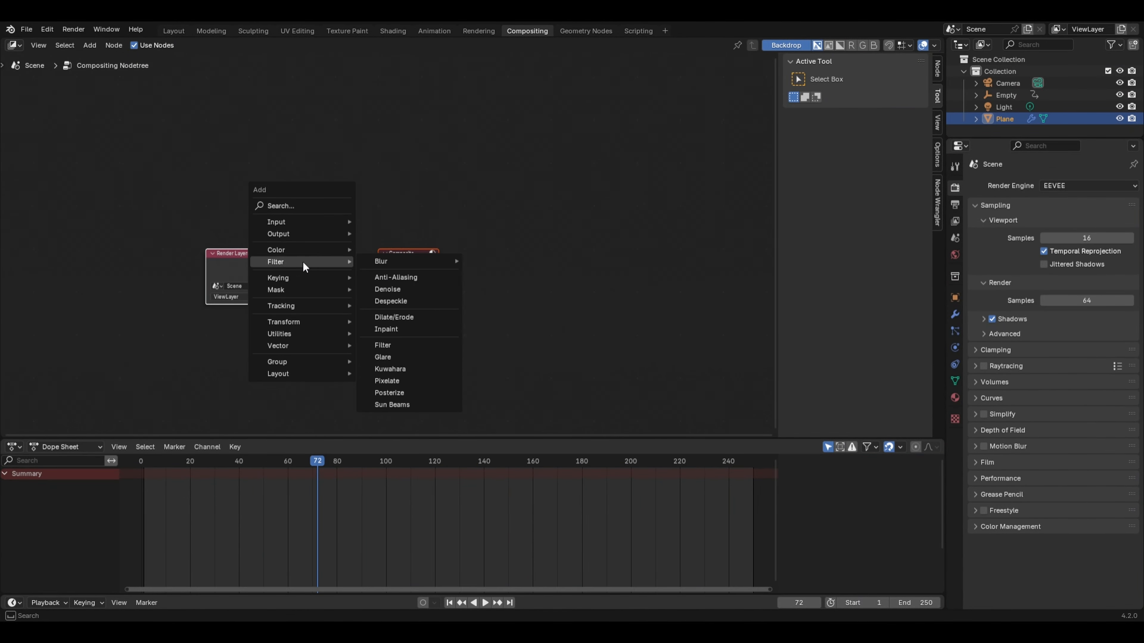
{"action": "left_click", "coordinate": [389, 356]}
{"action": "left_click", "coordinate": [360, 264]}
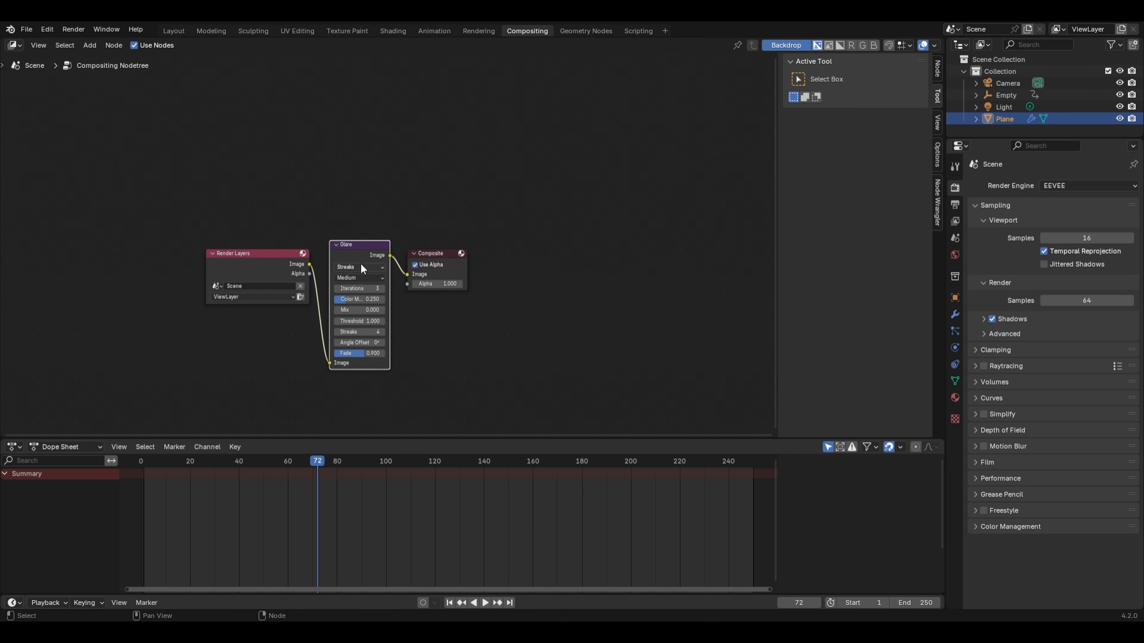
Set the Glare node to Bloom with High quality and lower its size.
{"action": "scroll", "coordinate": [360, 264], "scroll_direction": "up", "scroll_amount": 1}
{"action": "left_click", "coordinate": [338, 273]}
{"action": "left_click", "coordinate": [338, 297]}
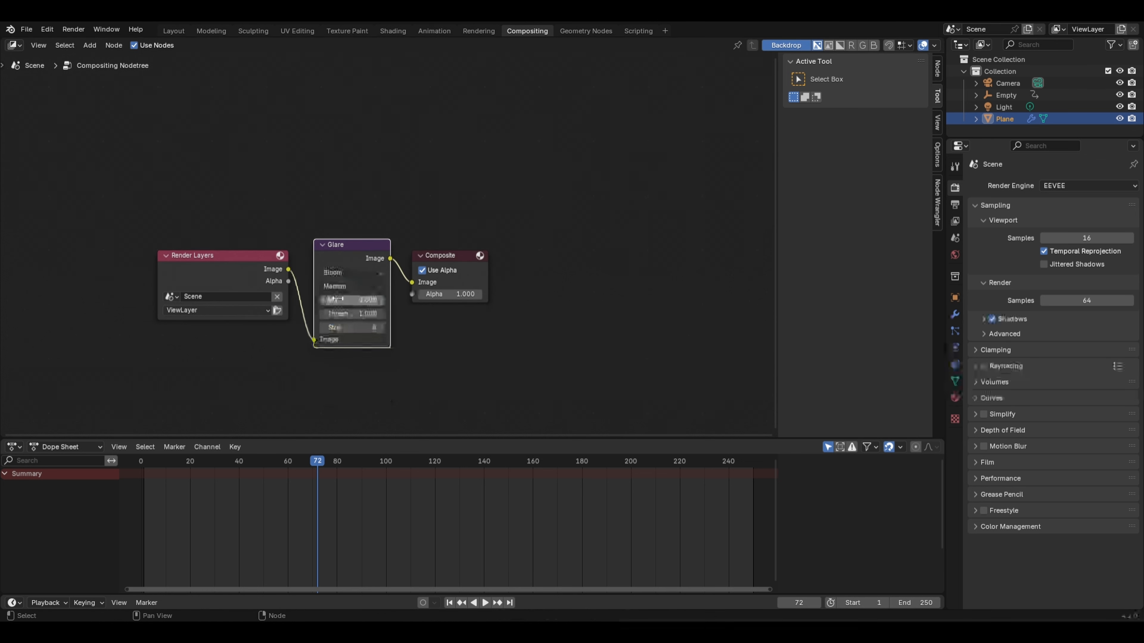
{"action": "left_click", "coordinate": [342, 286]}
{"action": "left_click", "coordinate": [329, 315]}
{"action": "left_click", "coordinate": [340, 328]}
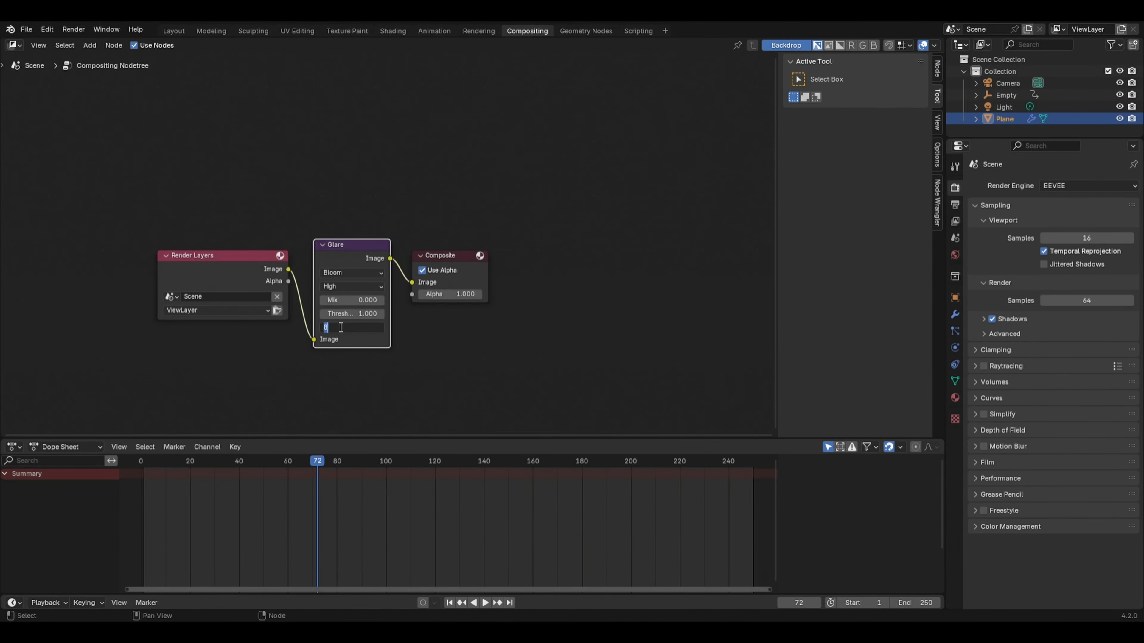
{"action": "key", "text": "Return"}
Return to the Geometry Nodes workspace and set the viewport compositor to Always.
{"action": "left_click", "coordinate": [590, 31]}
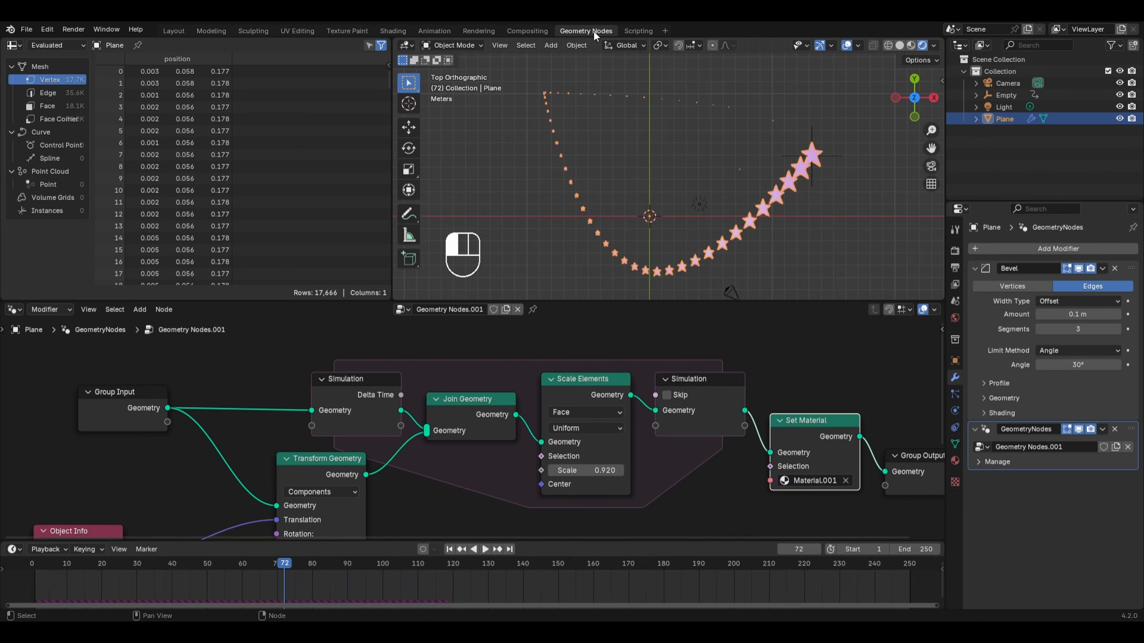
{"action": "left_click", "coordinate": [934, 45]}
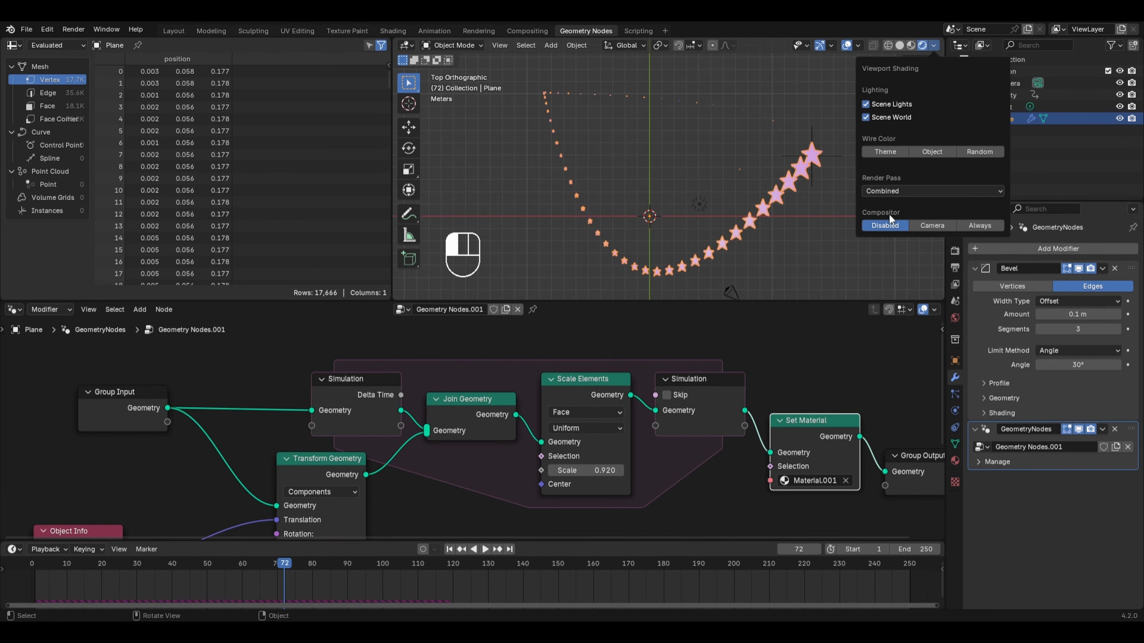
{"action": "left_click", "coordinate": [980, 224]}
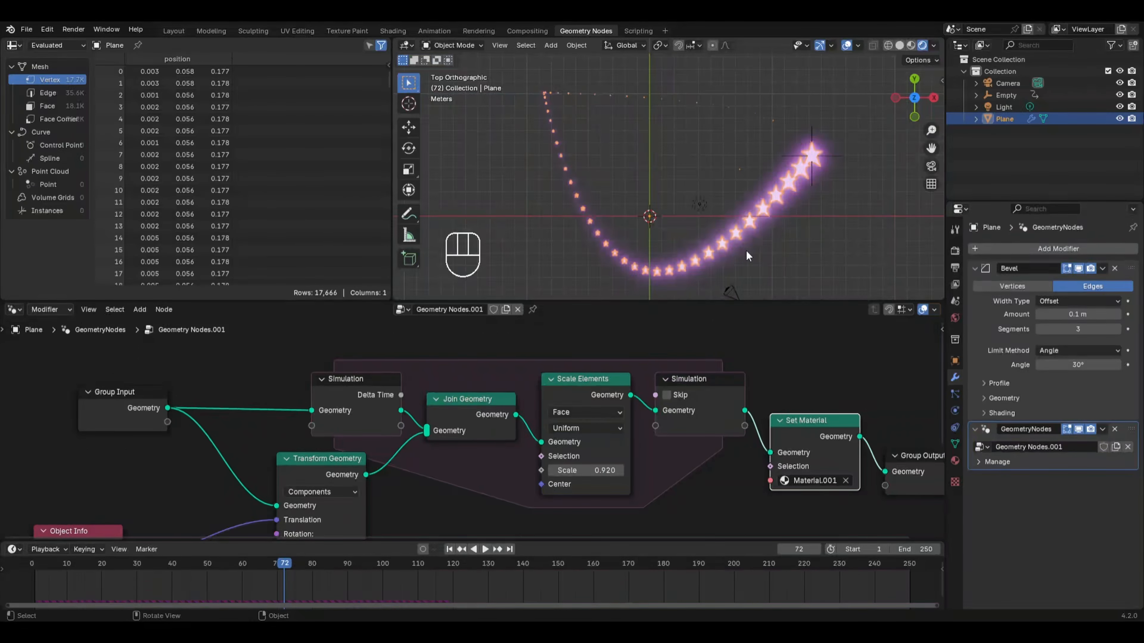
{"action": "scroll", "coordinate": [734, 165], "scroll_direction": "up", "scroll_amount": 1}
{"action": "middle_click_drag", "start_coordinate": [693, 176], "coordinate": [701, 134], "text": "shift"}
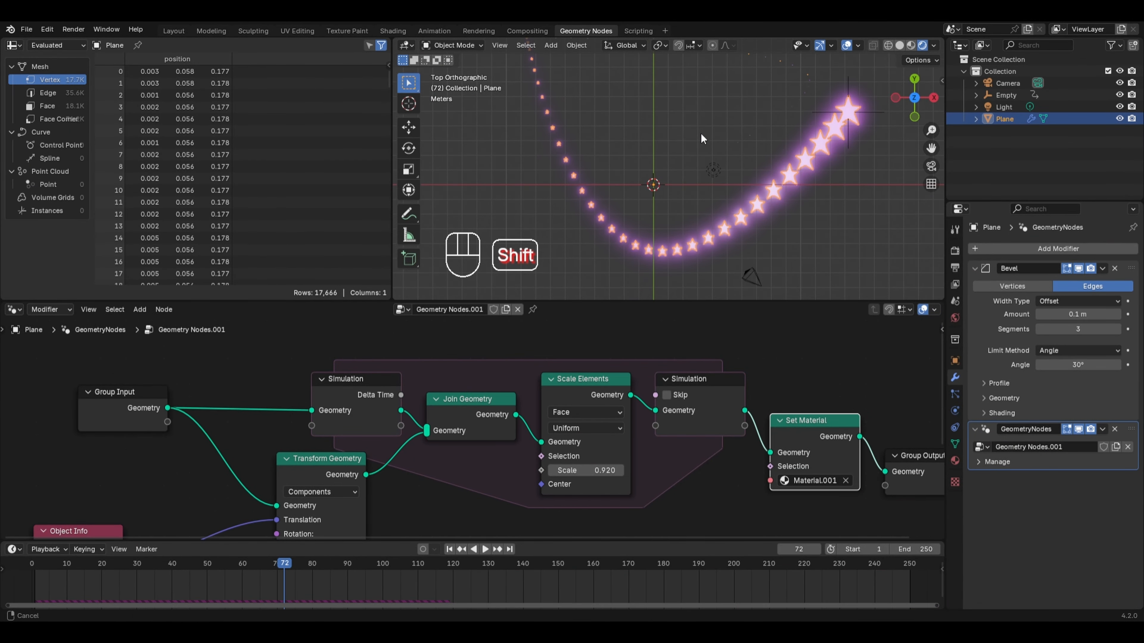
Increase the bloom size of the Glare node in Compositing and check the glow on the star trail in the Geometry Nodes viewport.
{"action": "left_click", "coordinate": [534, 30]}
{"action": "left_click", "coordinate": [379, 325]}
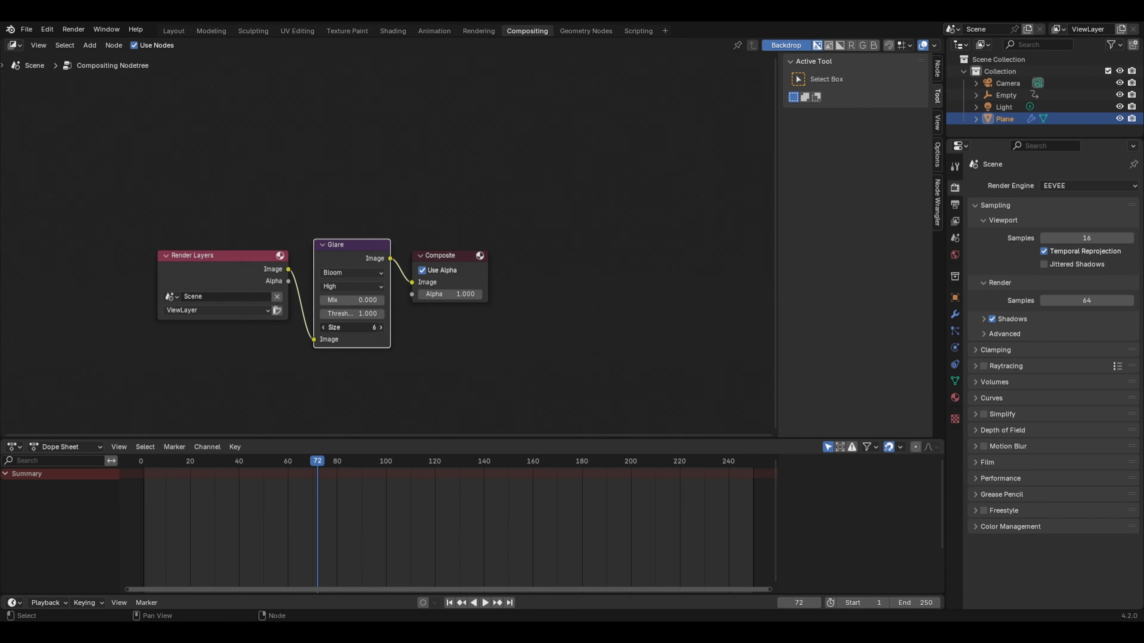
{"action": "left_click", "coordinate": [380, 325]}
{"action": "left_click", "coordinate": [579, 32]}
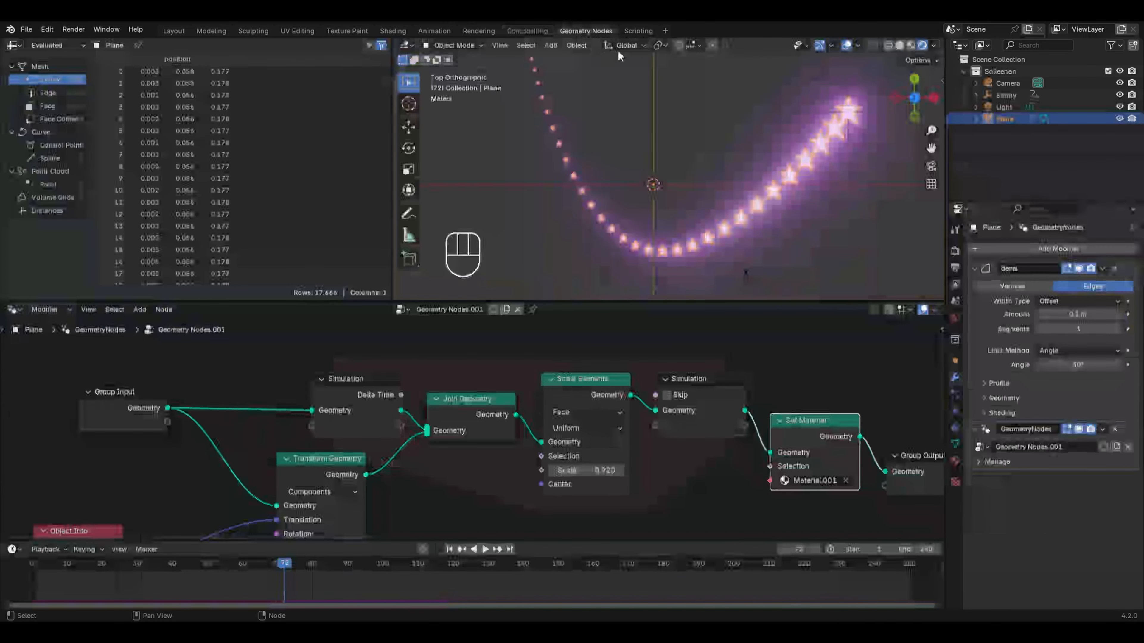
{"action": "left_click", "coordinate": [534, 30]}
{"action": "left_click", "coordinate": [574, 30]}
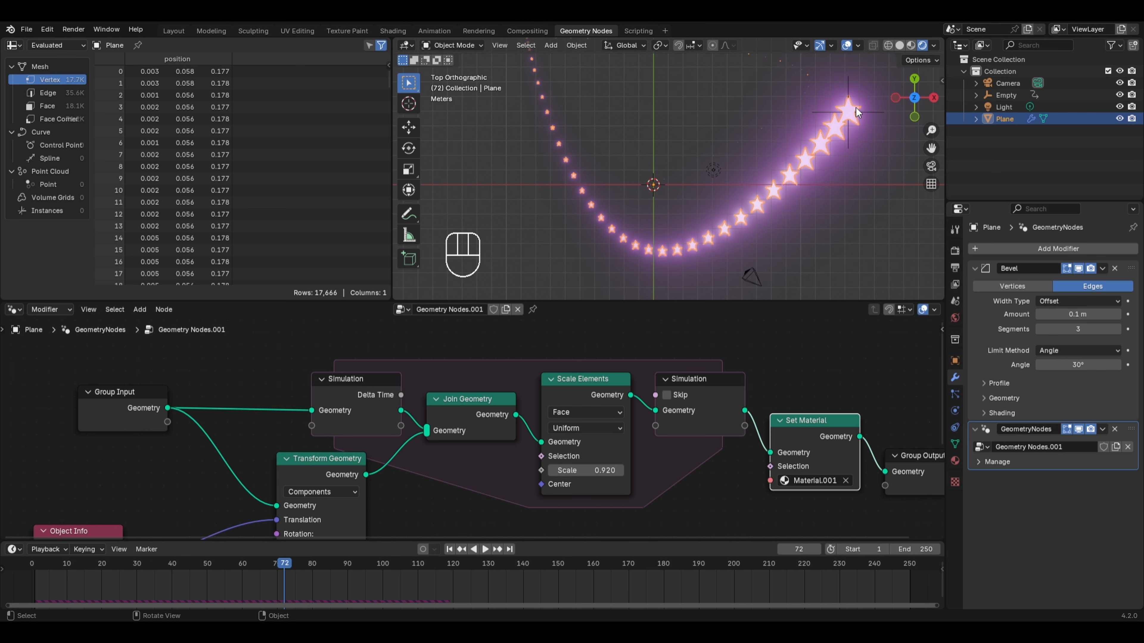
{"action": "scroll", "coordinate": [794, 165], "scroll_direction": "down", "scroll_amount": 1}
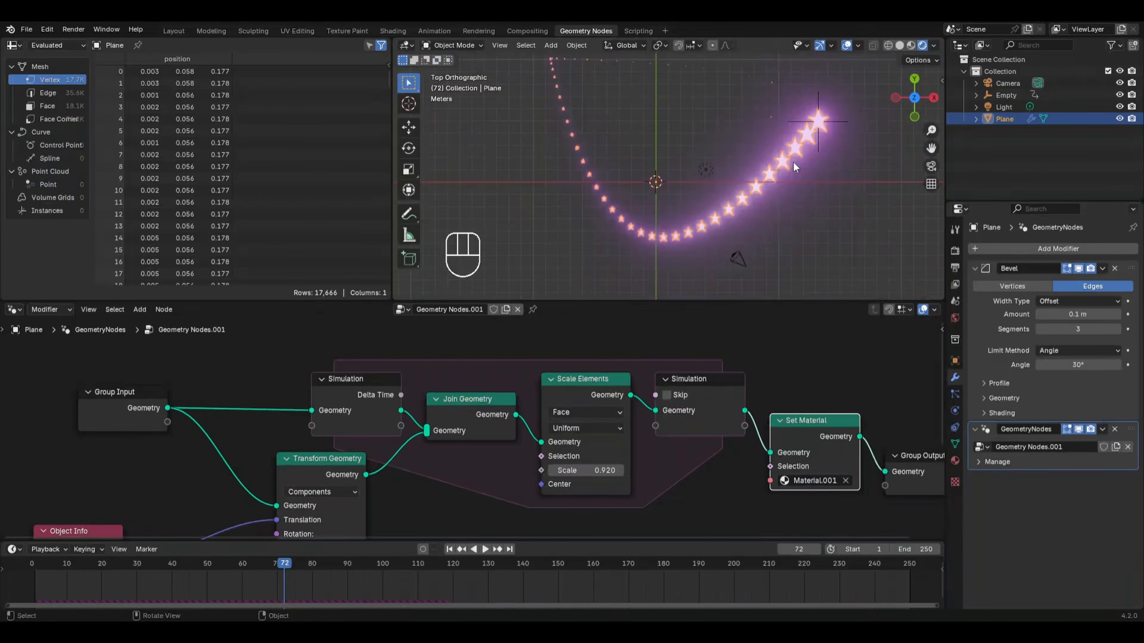